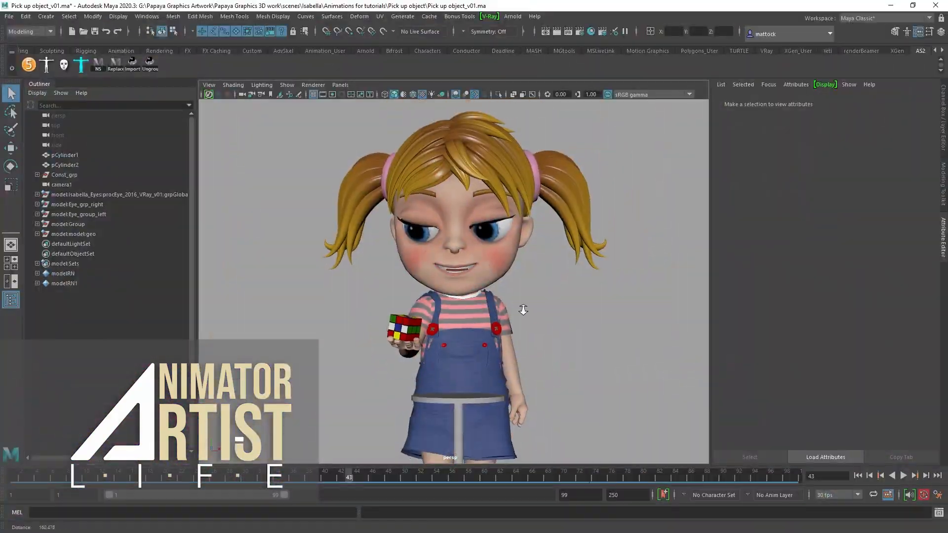
# Step: Play the finished pick-up animation and examine the girl's hands and the Rubik's cube from several angles
pyautogui.keyDown('alt'); pyautogui.moveTo(523, 310); pyautogui.dragTo(577, 337); pyautogui.keyUp('alt')
pyautogui.scroll(4, 467, 336)
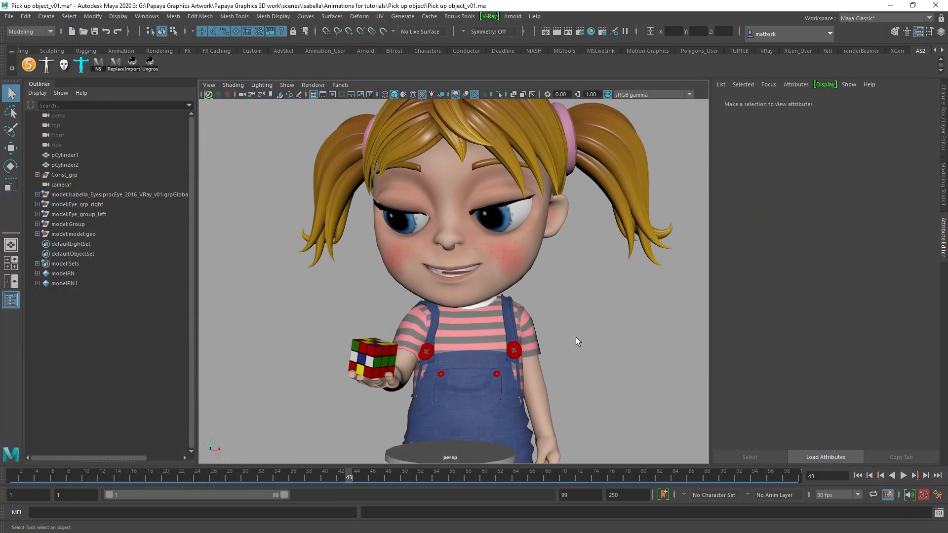
pyautogui.keyDown('alt'); pyautogui.moveTo(532, 345); pyautogui.dragTo(545, 319, button='middle'); pyautogui.keyUp('alt')
pyautogui.keyDown('alt'); pyautogui.moveTo(545, 319); pyautogui.dragTo(541, 321); pyautogui.keyUp('alt')
pyautogui.keyDown('alt'); pyautogui.moveTo(630, 399); pyautogui.dragTo(580, 417); pyautogui.keyUp('alt')
pyautogui.click(903, 476)
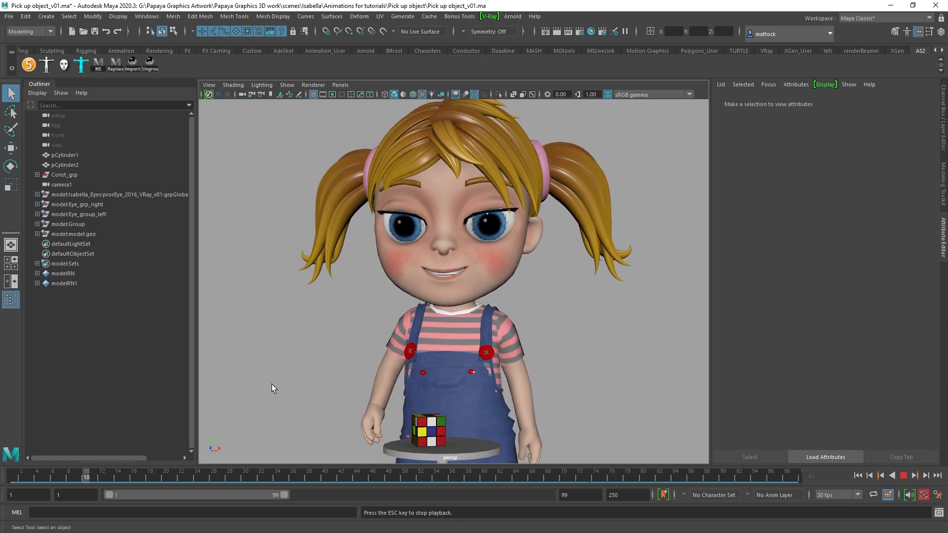
pyautogui.keyDown('alt'); pyautogui.moveTo(583, 384); pyautogui.dragTo(619, 392); pyautogui.keyUp('alt')
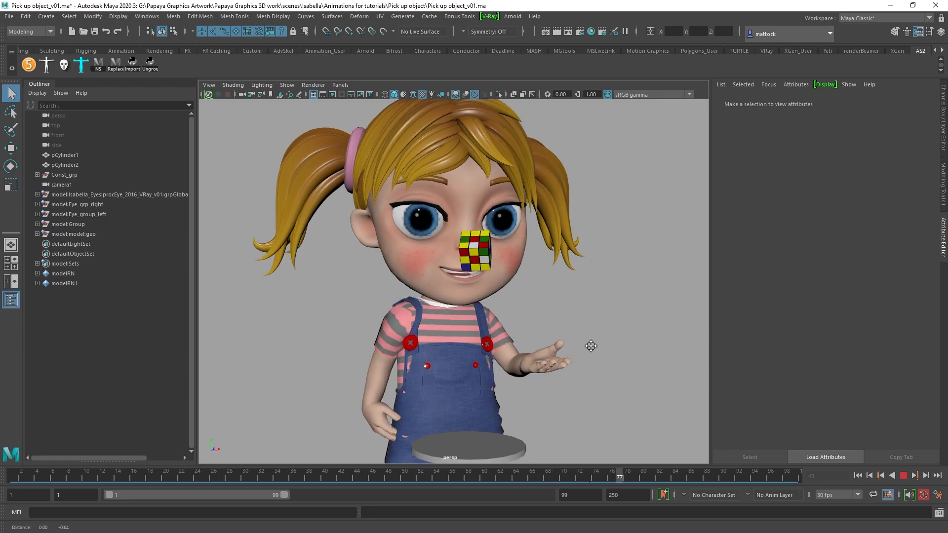
pyautogui.keyDown('alt'); pyautogui.moveTo(527, 414); pyautogui.dragTo(538, 364, button='middle'); pyautogui.keyUp('alt')
pyautogui.keyDown('alt'); pyautogui.moveTo(475, 355); pyautogui.dragTo(489, 366, button='right'); pyautogui.keyUp('alt')
pyautogui.keyDown('alt'); pyautogui.moveTo(468, 347); pyautogui.dragTo(470, 364, button='middle'); pyautogui.keyUp('alt')
pyautogui.keyDown('alt'); pyautogui.moveTo(469, 363); pyautogui.dragTo(409, 364); pyautogui.keyUp('alt')
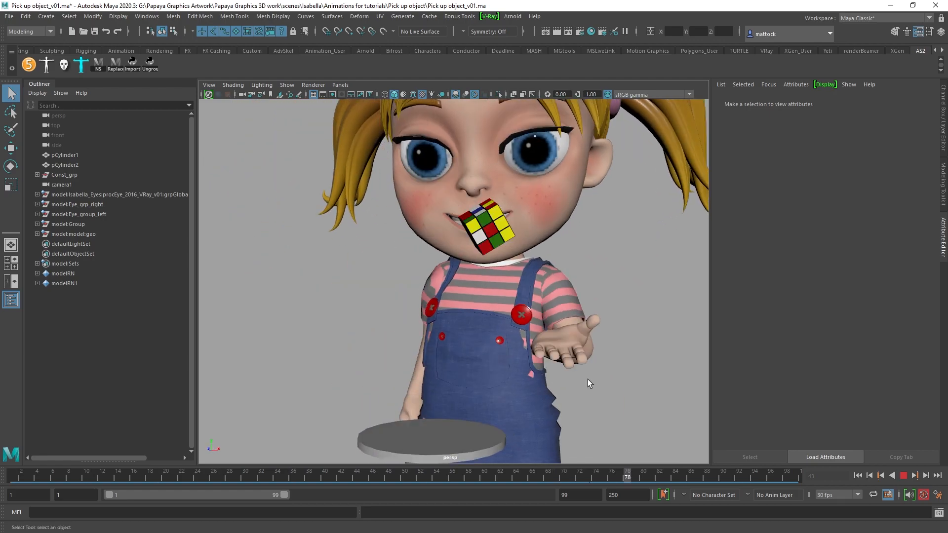
pyautogui.click(904, 476)
pyautogui.scroll(-3, 516, 312)
pyautogui.keyDown('alt'); pyautogui.moveTo(516, 314); pyautogui.dragTo(539, 347); pyautogui.keyUp('alt')
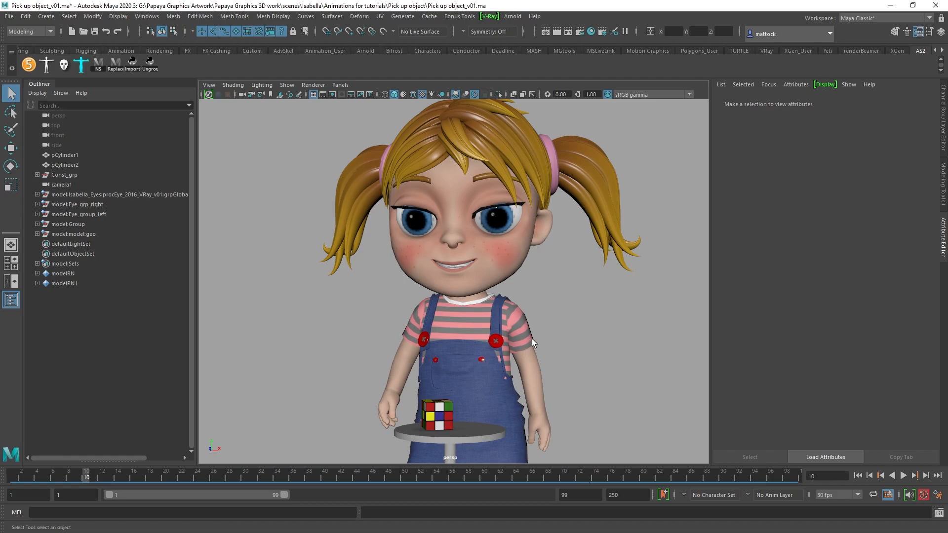
pyautogui.keyDown('alt'); pyautogui.moveTo(492, 410); pyautogui.dragTo(524, 437); pyautogui.keyUp('alt')
pyautogui.keyDown('alt'); pyautogui.moveTo(458, 379); pyautogui.dragTo(537, 352); pyautogui.keyUp('alt')
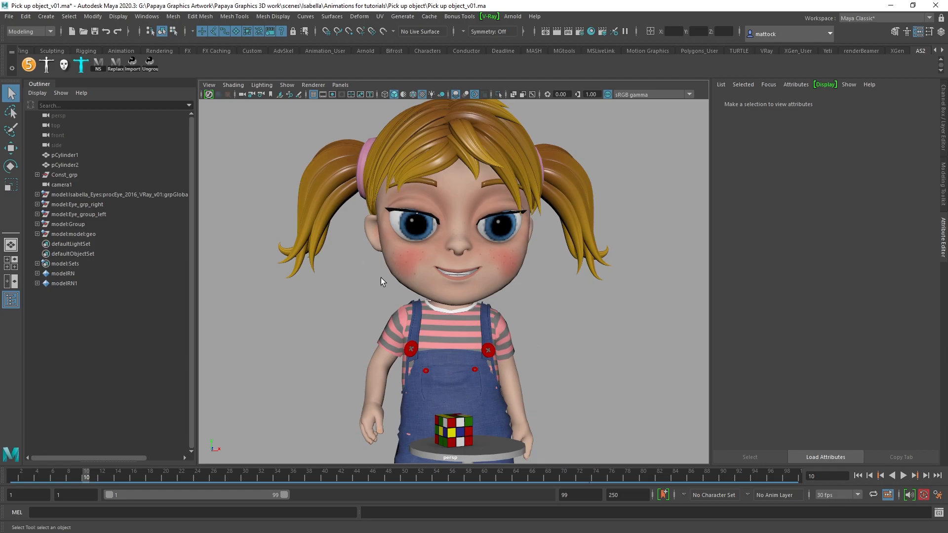
pyautogui.keyDown('alt'); pyautogui.moveTo(418, 379); pyautogui.dragTo(383, 387); pyautogui.keyUp('alt')
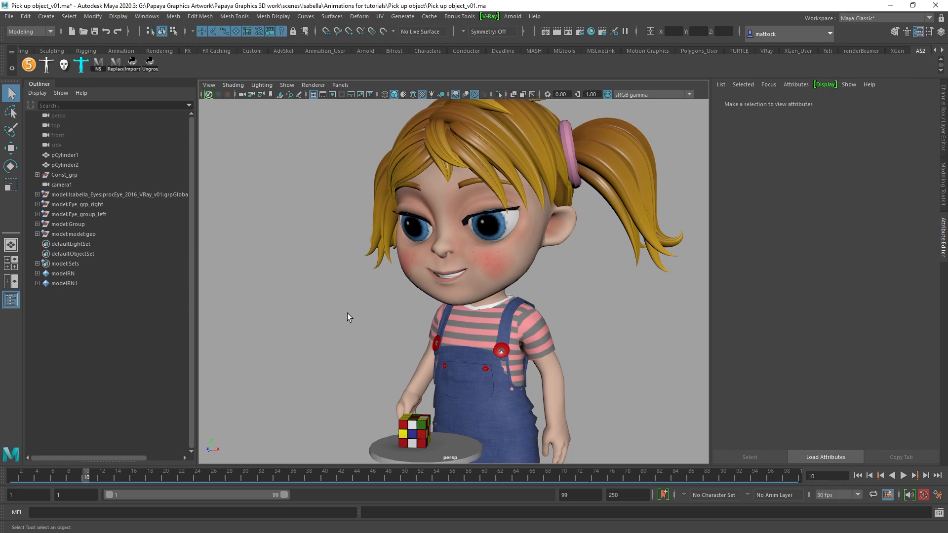
pyautogui.keyDown('alt'); pyautogui.moveTo(367, 383); pyautogui.dragTo(425, 373); pyautogui.keyUp('alt')
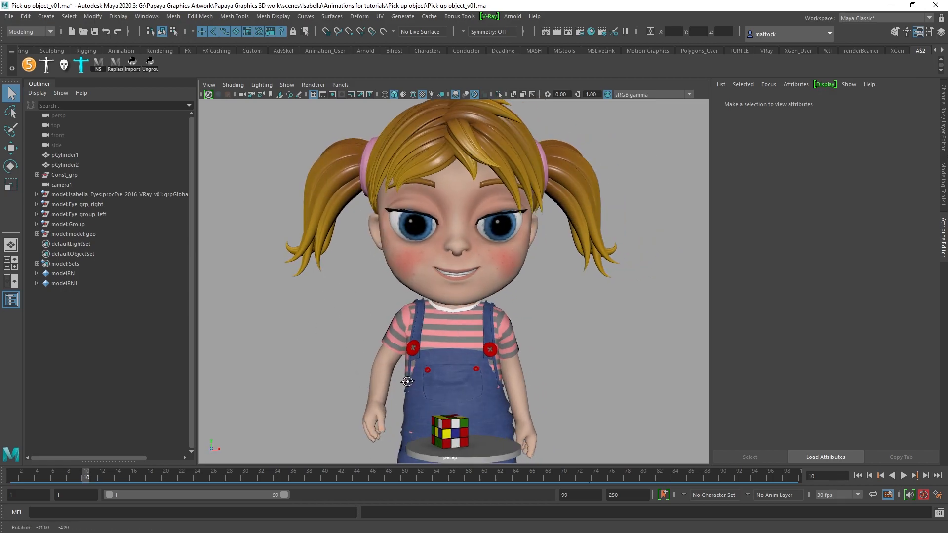
# Step: Play the character's animation and stop it at frame 61 to examine the hand motion against the cube
pyautogui.hotkey('alt', 'v')
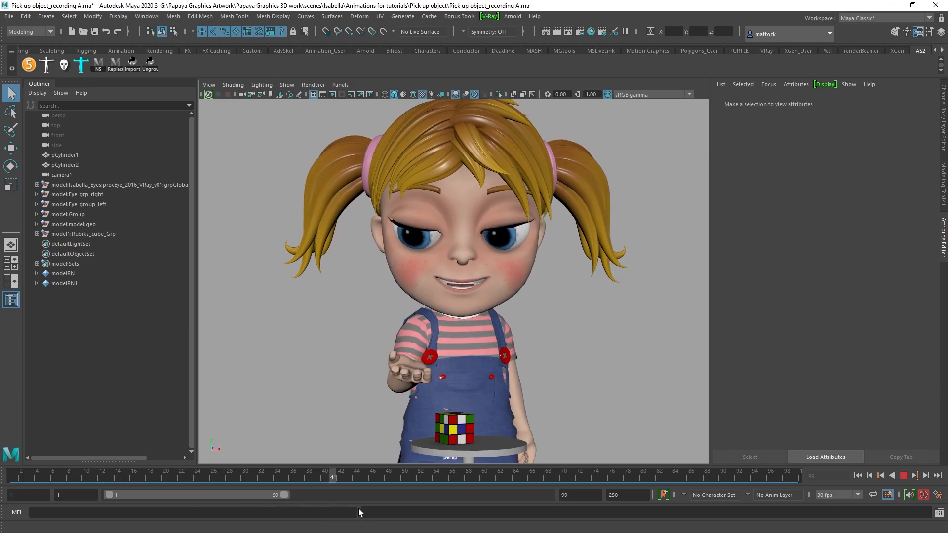
pyautogui.press('Escape')
pyautogui.keyDown('alt'); pyautogui.moveTo(603, 399); pyautogui.dragTo(554, 397); pyautogui.keyUp('alt')
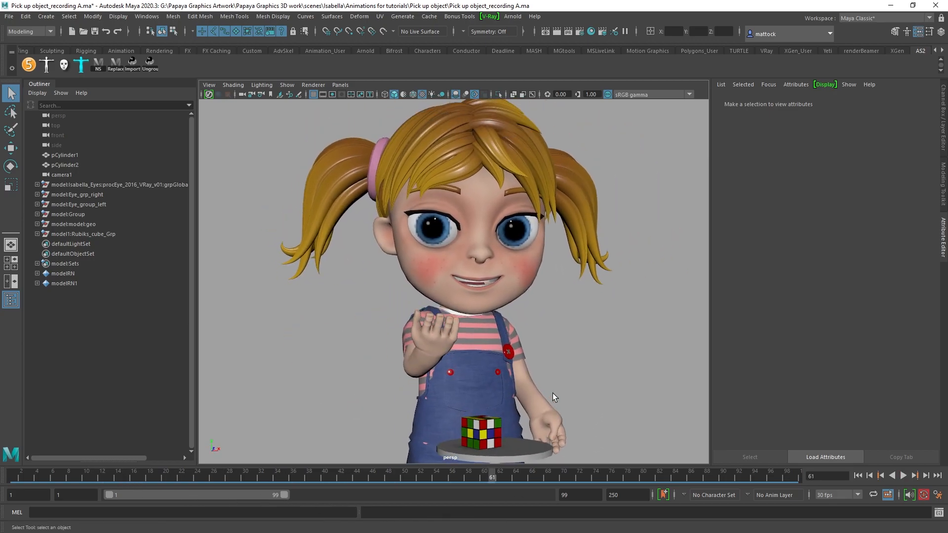
# Step: Show NURBS curves in the viewport and select the IK control of the character's right arm
pyautogui.click(287, 85)
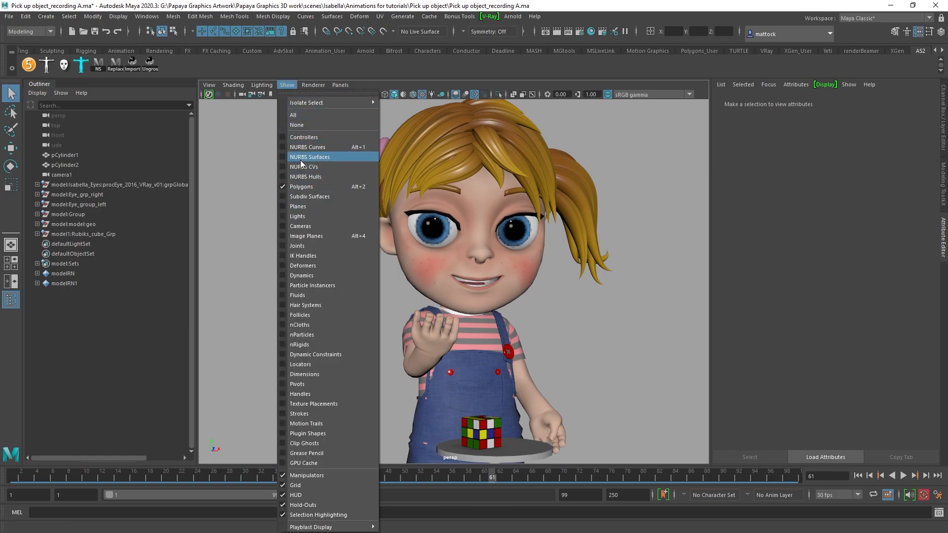
pyautogui.click(303, 148)
pyautogui.keyDown('alt'); pyautogui.moveTo(476, 366); pyautogui.dragTo(469, 319, button='middle'); pyautogui.keyUp('alt')
pyautogui.scroll(4, 486, 355)
pyautogui.keyDown('alt'); pyautogui.moveTo(426, 319); pyautogui.dragTo(379, 329); pyautogui.keyUp('alt')
pyautogui.moveTo(319, 344); pyautogui.dragTo(344, 327)
pyautogui.scroll(-4, 358, 333)
pyautogui.scroll(3, 343, 327)
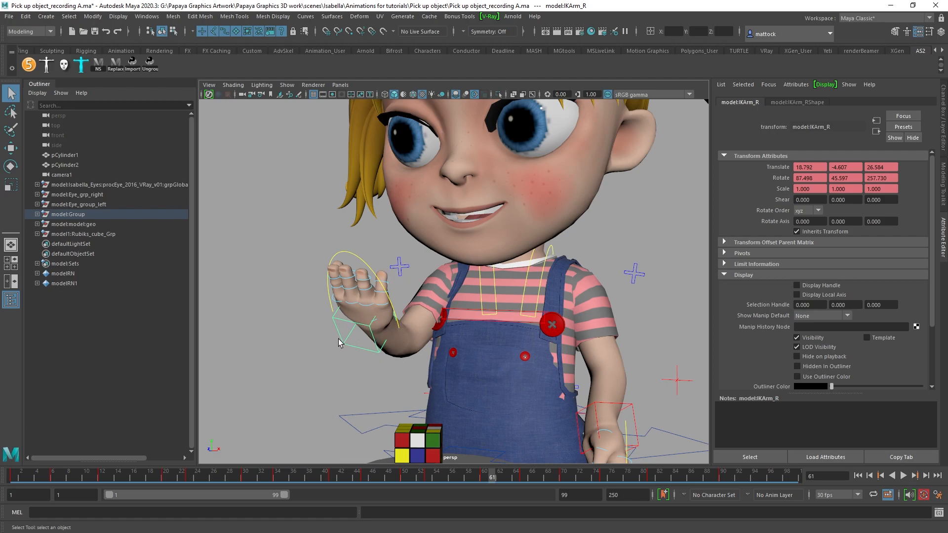
# Step: Set the current time to frame 30, where the right hand reaches the Rubik's cube on the table
pyautogui.moveTo(532, 366)
pyautogui.keyDown('alt'); pyautogui.mouseDown()
pyautogui.moveTo(508, 359)
pyautogui.moveTo(599, 354)
pyautogui.moveTo(499, 374)
pyautogui.moveTo(514, 363)
pyautogui.mouseUp(); pyautogui.keyUp('alt')
pyautogui.scroll(-4, 514, 364)
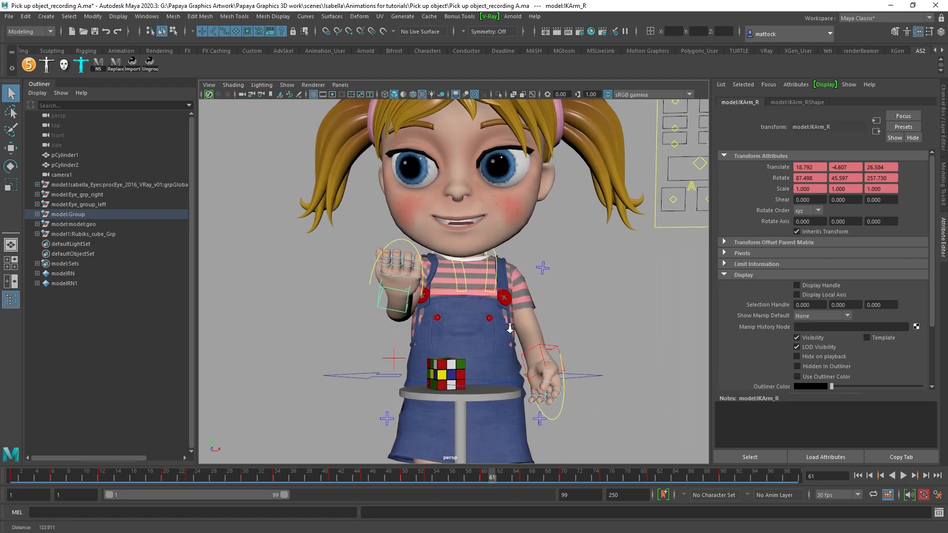
pyautogui.keyDown('alt'); pyautogui.moveTo(504, 318); pyautogui.dragTo(503, 350, button='middle'); pyautogui.keyUp('alt')
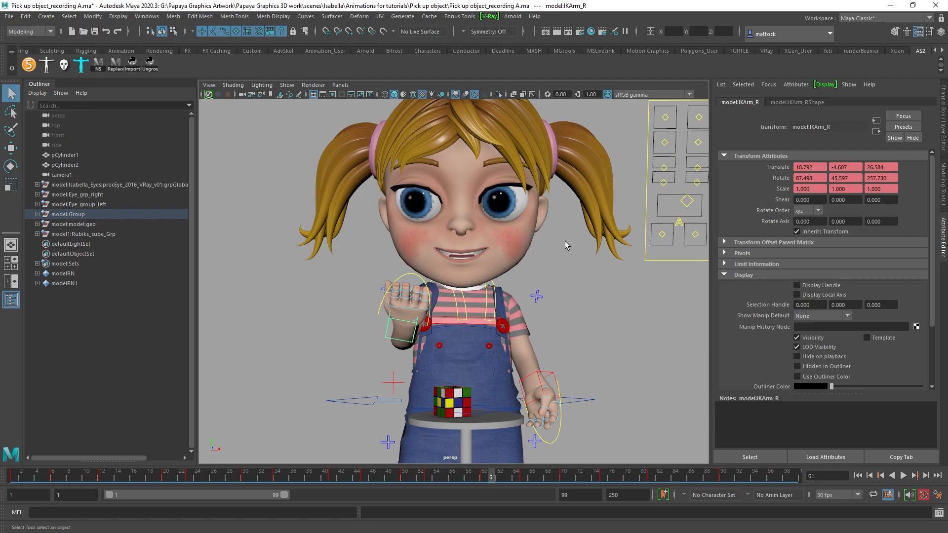
pyautogui.keyDown('alt'); pyautogui.moveTo(575, 312); pyautogui.dragTo(384, 383); pyautogui.keyUp('alt')
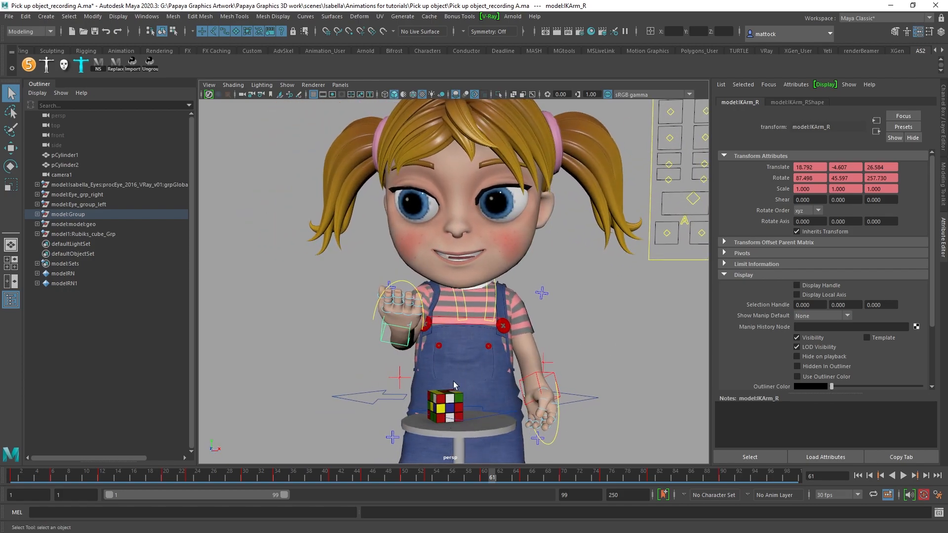
pyautogui.keyDown('alt'); pyautogui.moveTo(359, 382); pyautogui.dragTo(419, 404, button='right'); pyautogui.keyUp('alt')
pyautogui.keyDown('alt'); pyautogui.moveTo(461, 432); pyautogui.dragTo(463, 364, button='middle'); pyautogui.keyUp('alt')
pyautogui.moveTo(78, 479); pyautogui.dragTo(243, 485)
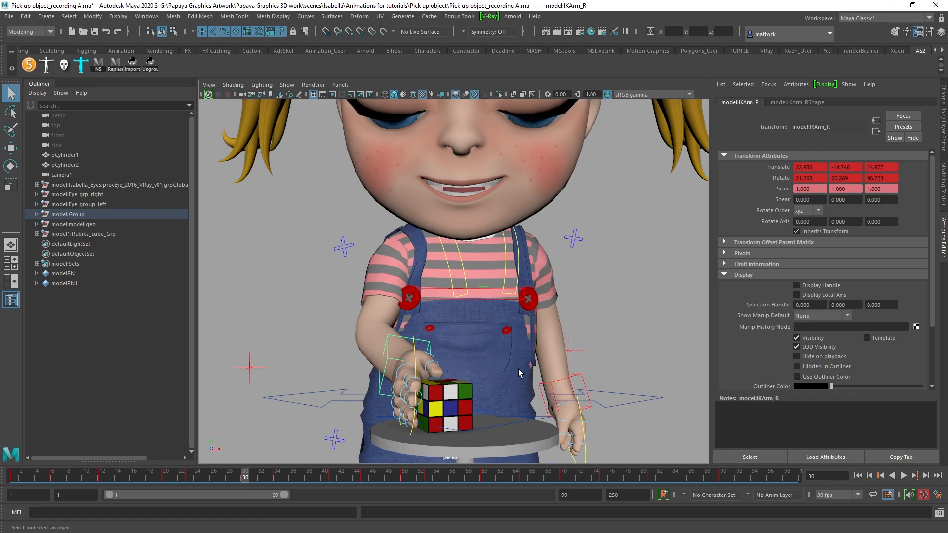
pyautogui.moveTo(465, 379)
pyautogui.keyDown('alt'); pyautogui.mouseDown()
pyautogui.moveTo(493, 384)
pyautogui.moveTo(463, 387)
pyautogui.mouseUp(); pyautogui.keyUp('alt')
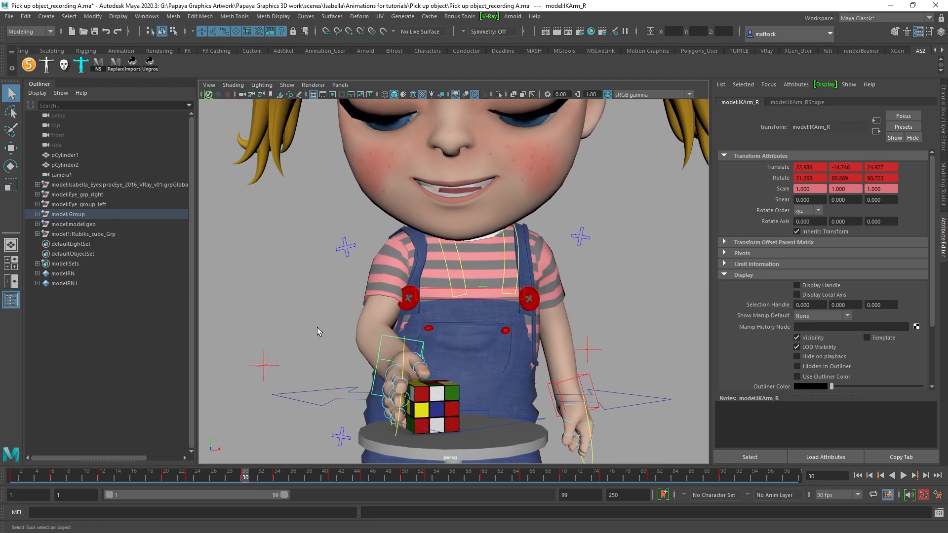
# Step: Try moving the Rubiks_cube_Grp group off the table with the Move tool, and undo the move
pyautogui.click(79, 234)
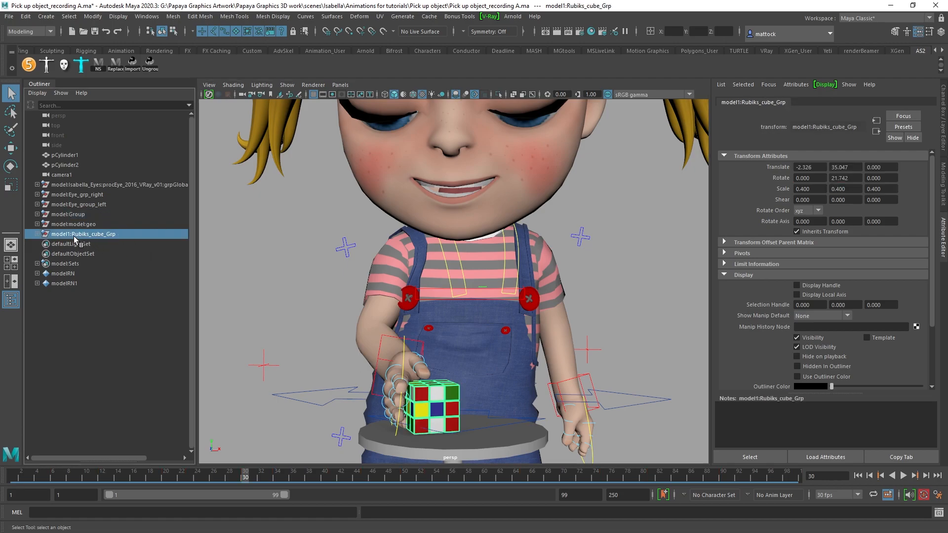
pyautogui.press('w')
pyautogui.moveTo(429, 406); pyautogui.dragTo(447, 365)
pyautogui.hotkey('ctrl', 'z')
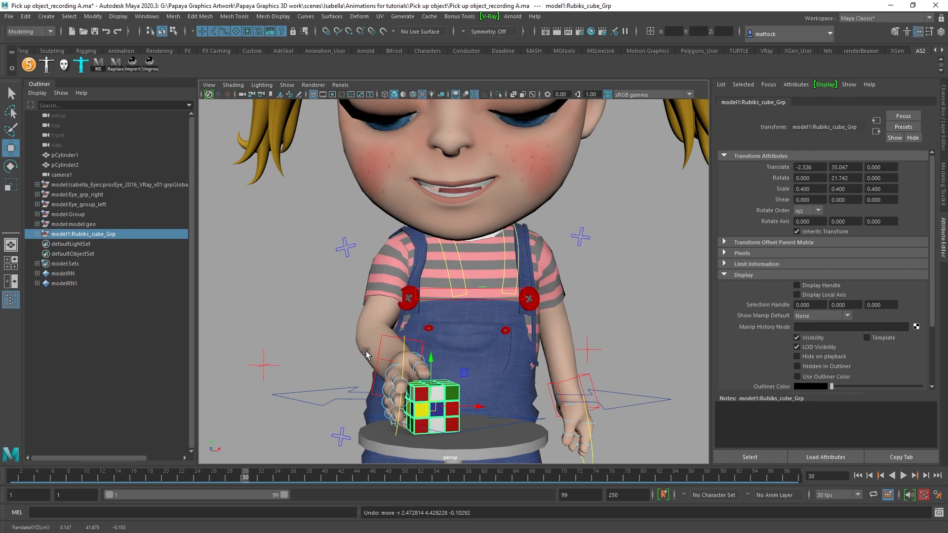
# Step: Select the right arm's IK control plus Rubiks_cube_Grp, switch to the Animation menu set, and open the Parent constraint options
pyautogui.moveTo(369, 375)
pyautogui.keyDown('alt'); pyautogui.mouseDown()
pyautogui.moveTo(345, 373)
pyautogui.moveTo(368, 376)
pyautogui.mouseUp(); pyautogui.keyUp('alt')
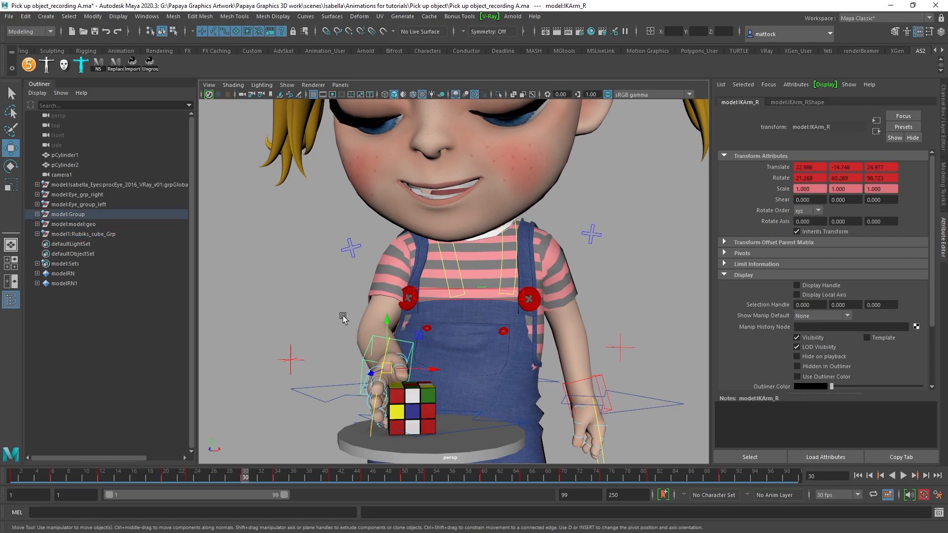
pyautogui.click(94, 234)
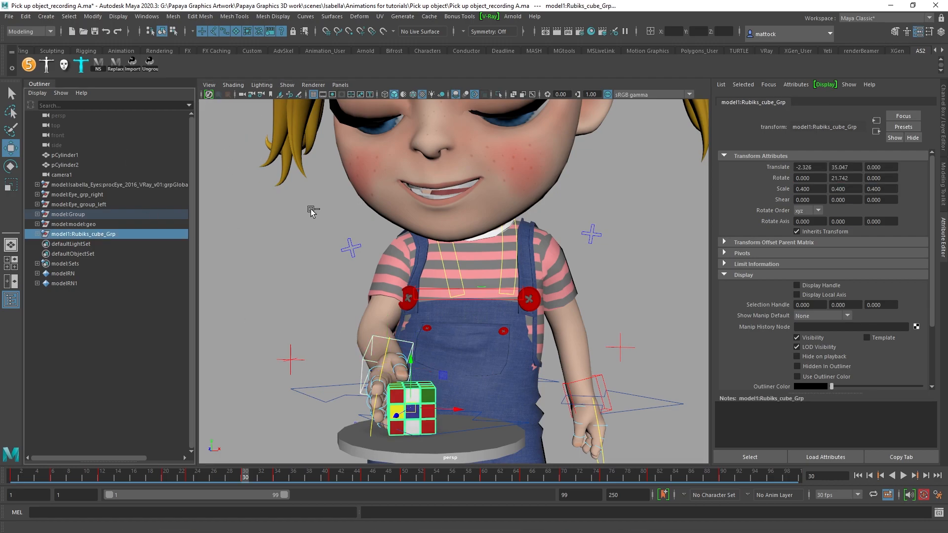
pyautogui.click(28, 31)
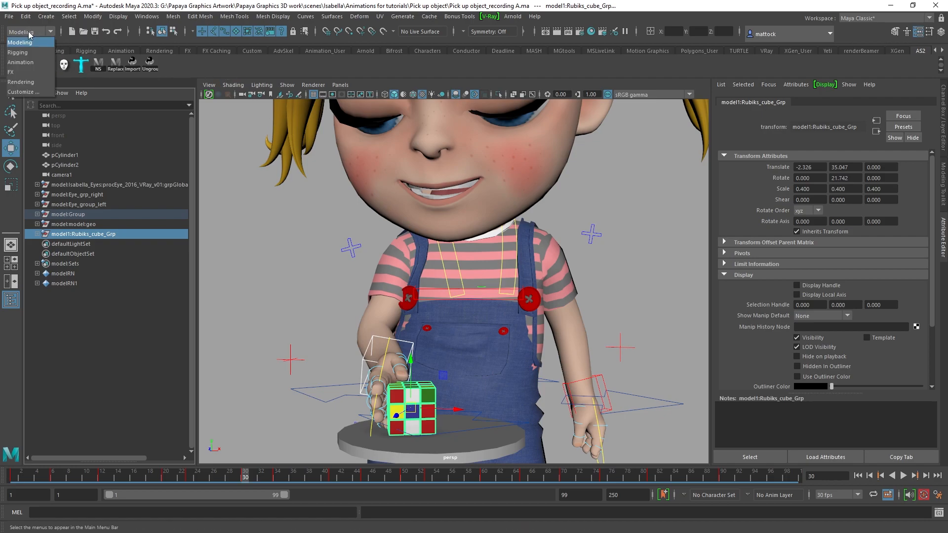
pyautogui.click(27, 62)
pyautogui.click(300, 17)
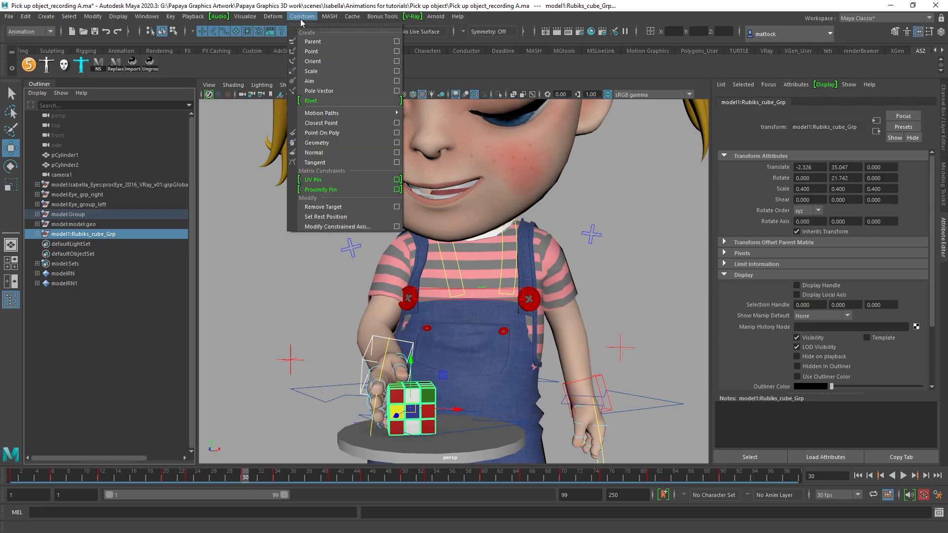
pyautogui.click(396, 42)
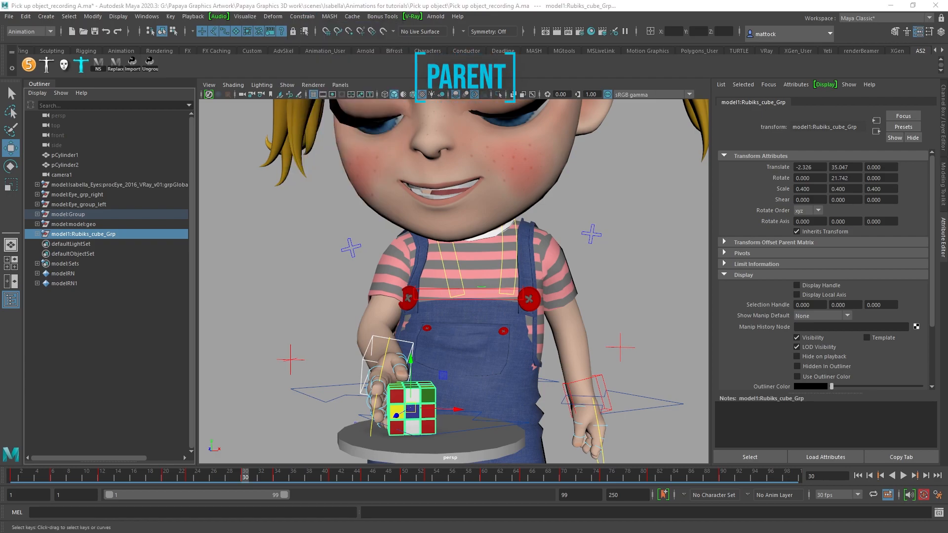
# Step: Reset the Parent constraint settings and shrink the options window to uncover the character
pyautogui.moveTo(637, 204); pyautogui.dragTo(650, 96)
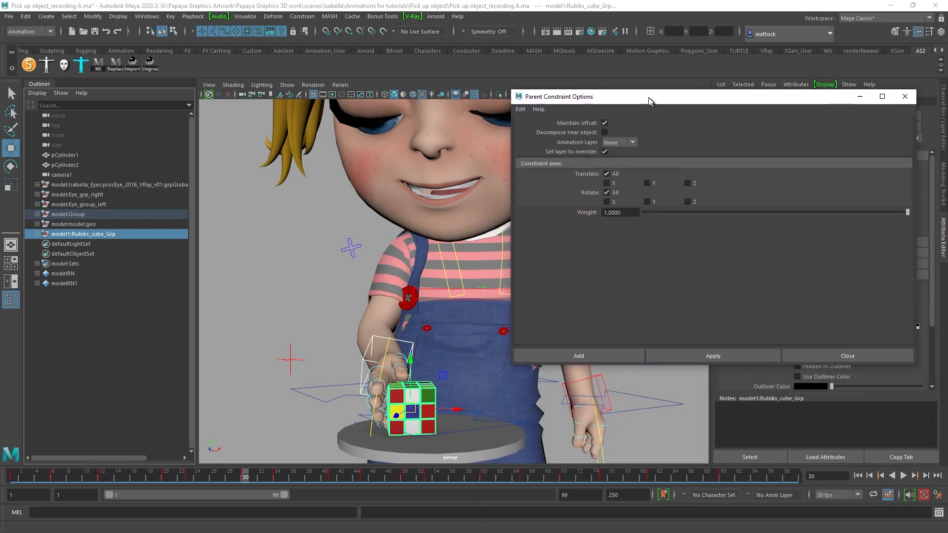
pyautogui.click(518, 108)
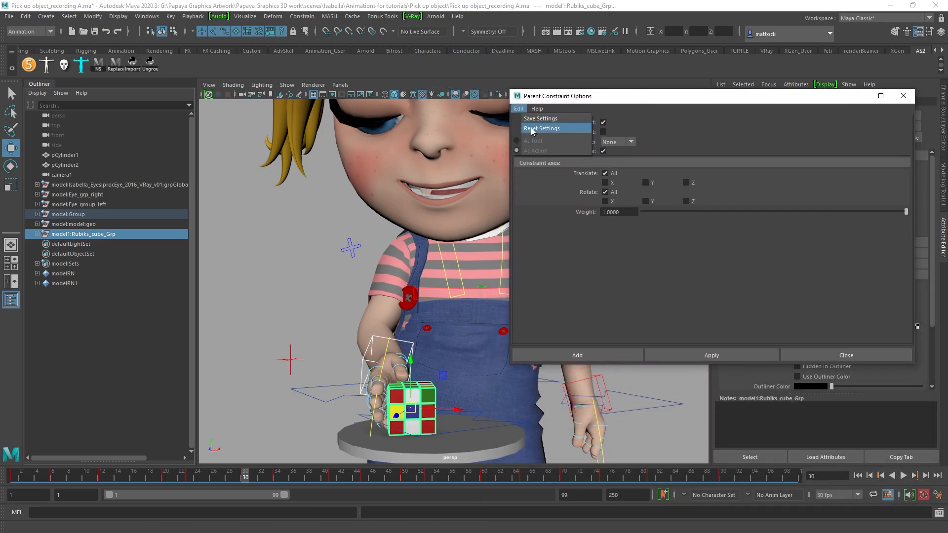
pyautogui.click(533, 128)
pyautogui.moveTo(510, 363); pyautogui.dragTo(643, 332)
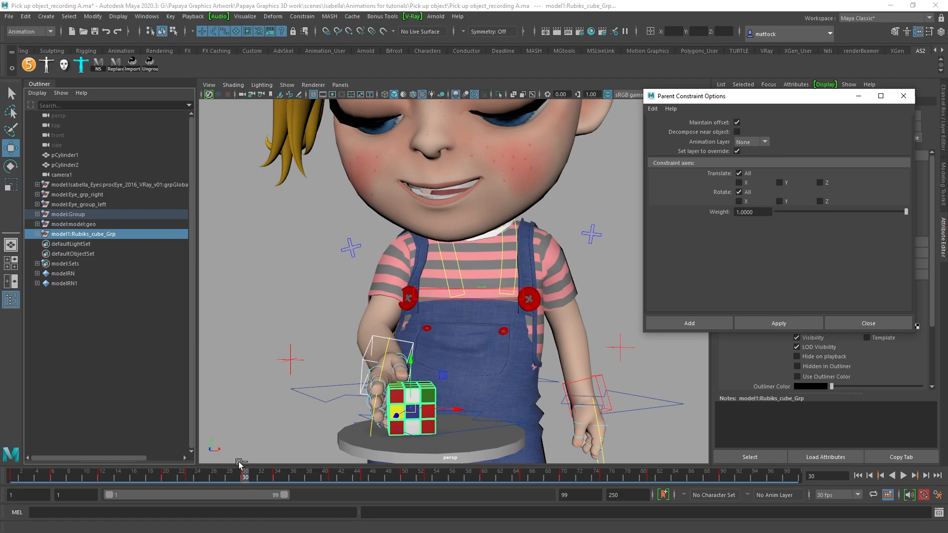
# Step: Try parent-constraining the cube group to the right arm control at frame 26 with Maintain offset disabled
pyautogui.moveTo(244, 478); pyautogui.dragTo(213, 477)
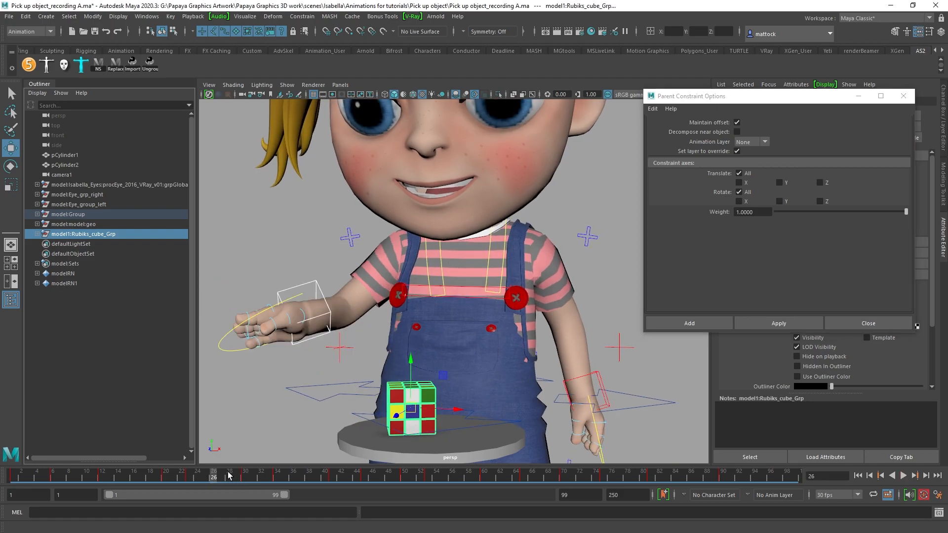
pyautogui.click(737, 123)
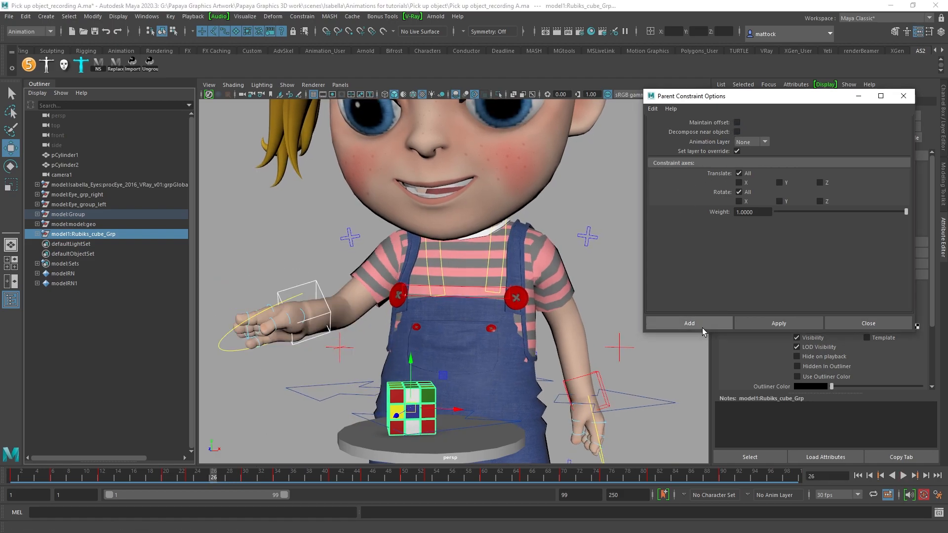
pyautogui.click(778, 323)
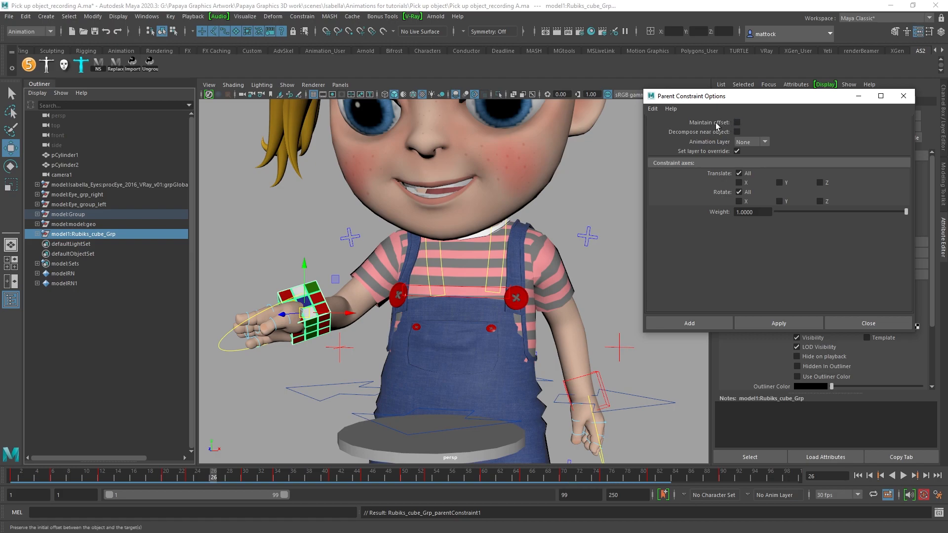
# Step: Undo the parent constraint and the time change back to frame 30 with both objects selected
pyautogui.hotkey('ctrl', 'z')
pyautogui.hotkey('ctrl', 'z')
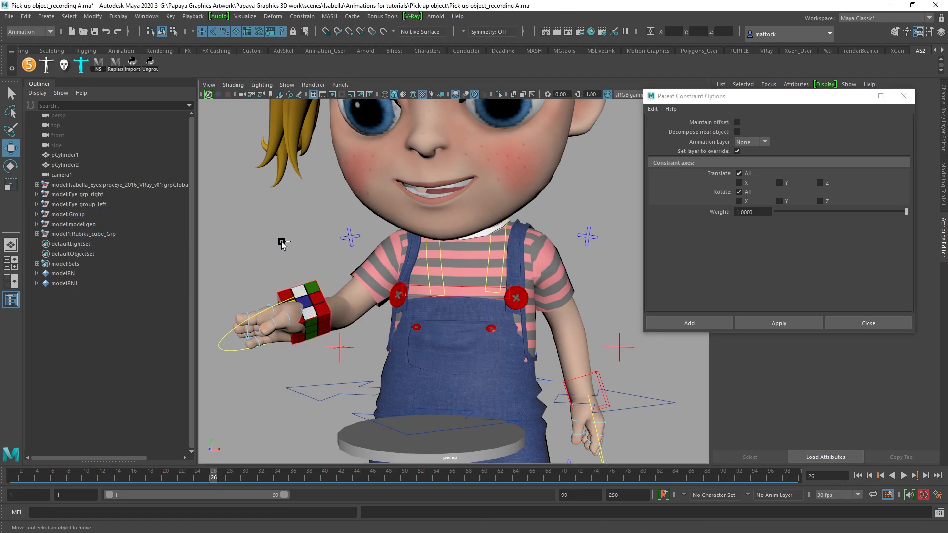
pyautogui.hotkey('ctrl', 'z')
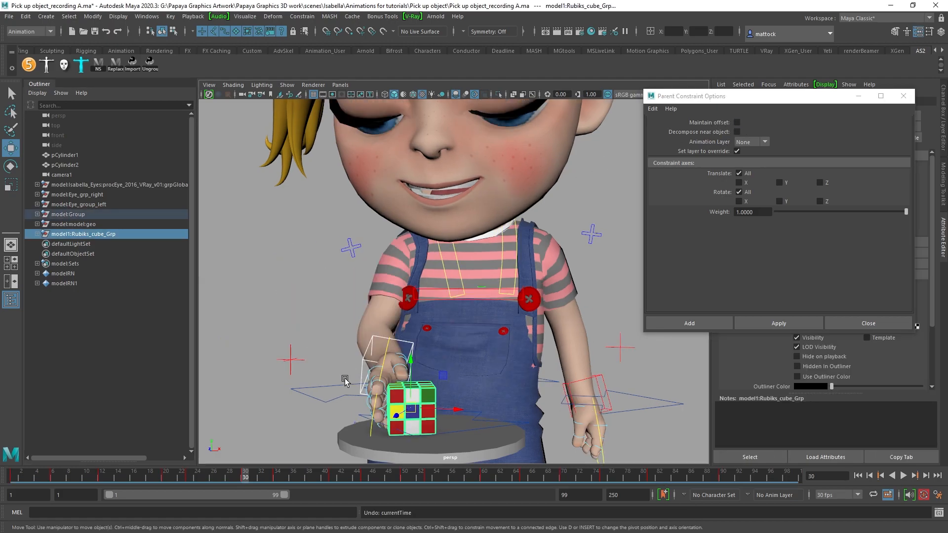
# Step: Parent-constrain the cube group to the right arm control at frame 30 with Maintain offset enabled, and play the animation
pyautogui.moveTo(241, 478)
pyautogui.mouseDown()
pyautogui.moveTo(221, 474)
pyautogui.moveTo(242, 478)
pyautogui.mouseUp()
pyautogui.click(736, 122)
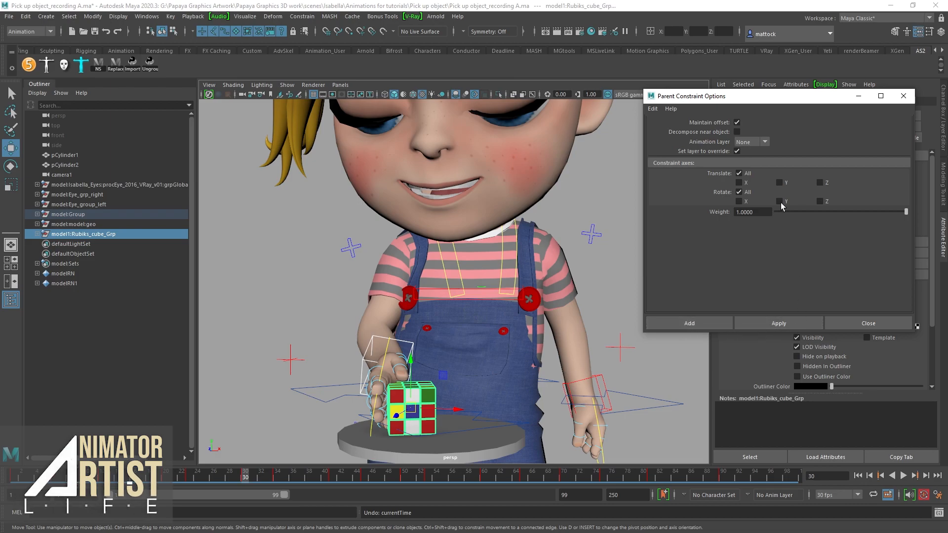
pyautogui.click(693, 323)
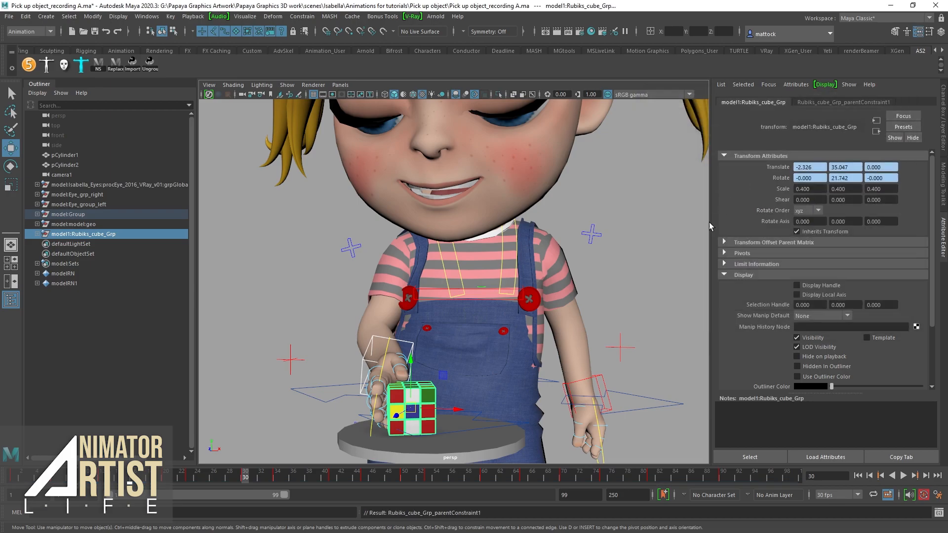
pyautogui.hotkey('alt', 'v')
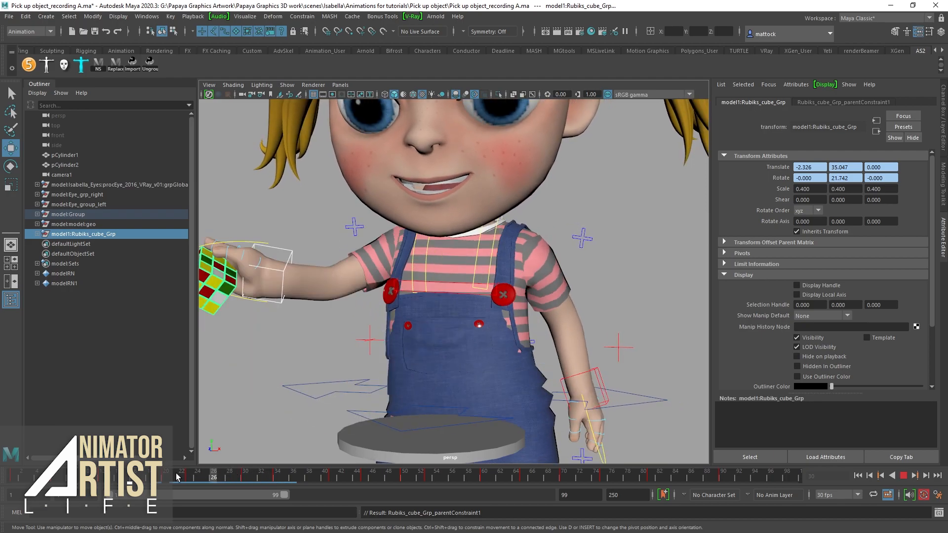
# Step: Try to move the constrained cube group away from the hand at frame 30, and play the animation
pyautogui.click(249, 487)
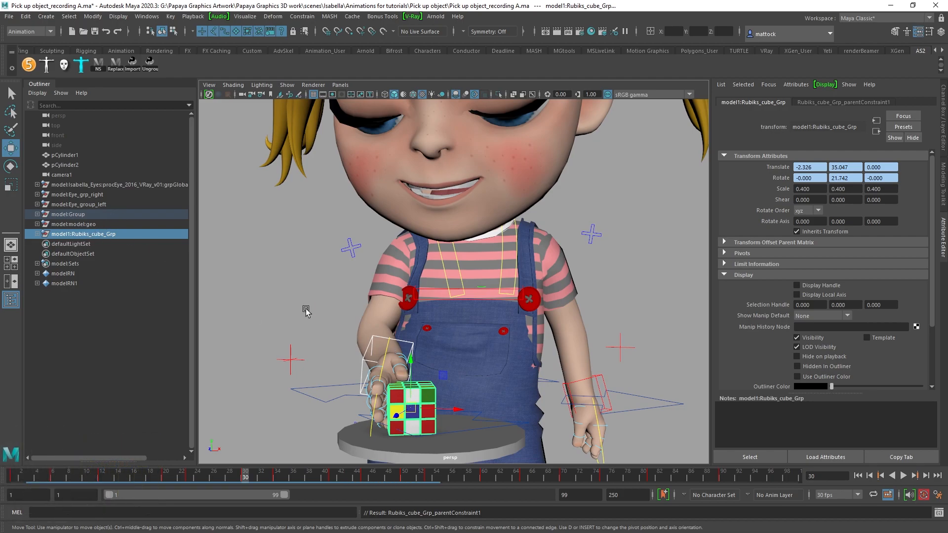
pyautogui.click(73, 234)
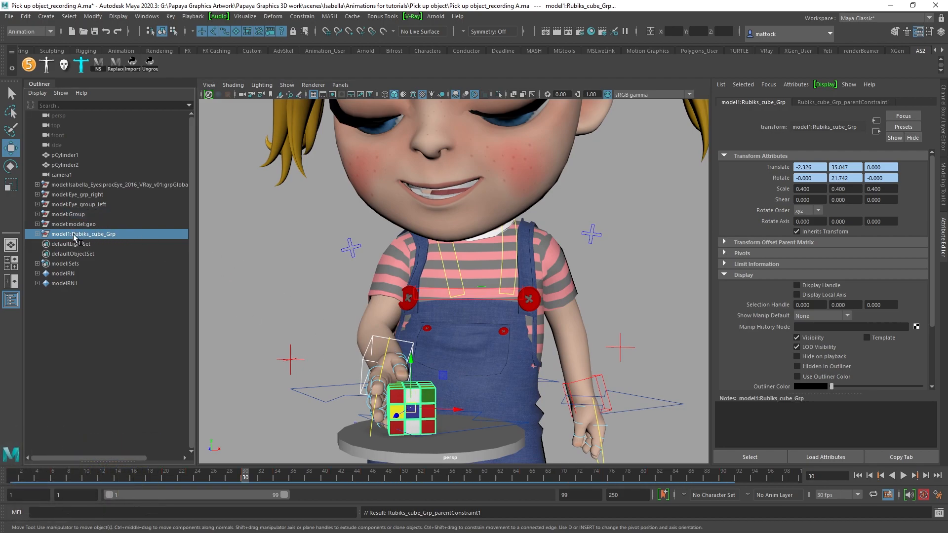
pyautogui.moveTo(411, 408); pyautogui.dragTo(449, 326)
pyautogui.press('e')
pyautogui.hotkey('alt', 'v')
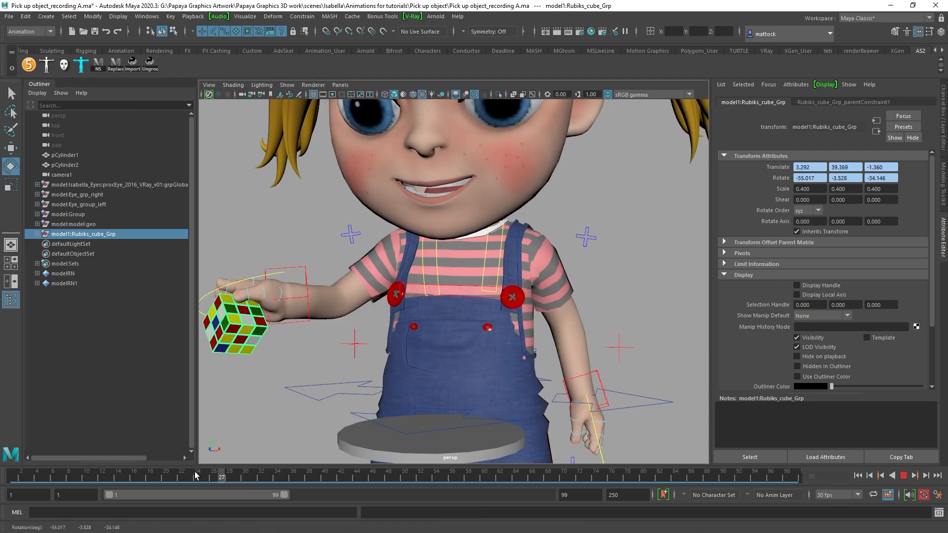
pyautogui.moveTo(248, 480)
pyautogui.mouseDown()
pyautogui.moveTo(215, 475)
pyautogui.moveTo(245, 479)
pyautogui.mouseUp()
pyautogui.hotkey('alt', 'v')
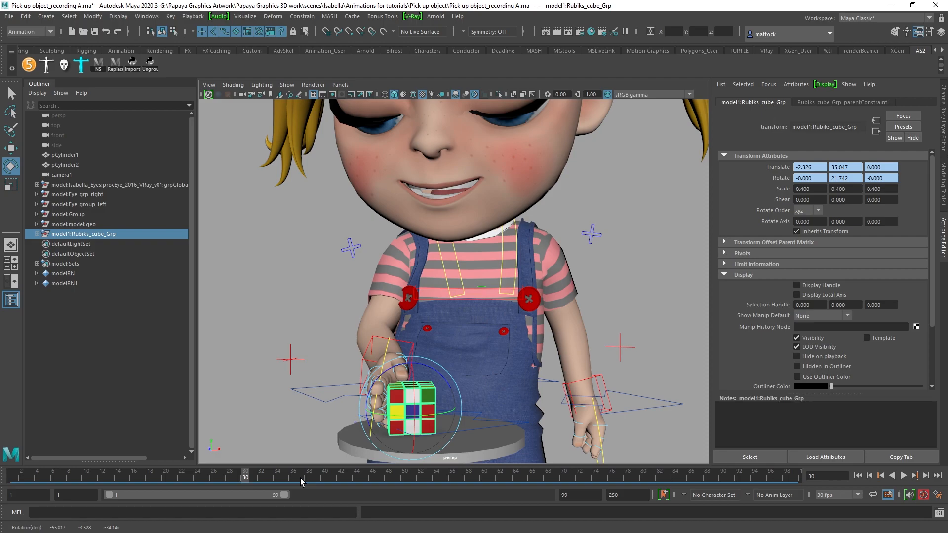
# Step: Undo the cube group's move and the parent constraint to the right arm control
pyautogui.hotkey('ctrl', 'z')
pyautogui.hotkey('ctrl', 'z')
pyautogui.hotkey('ctrl', 'z')
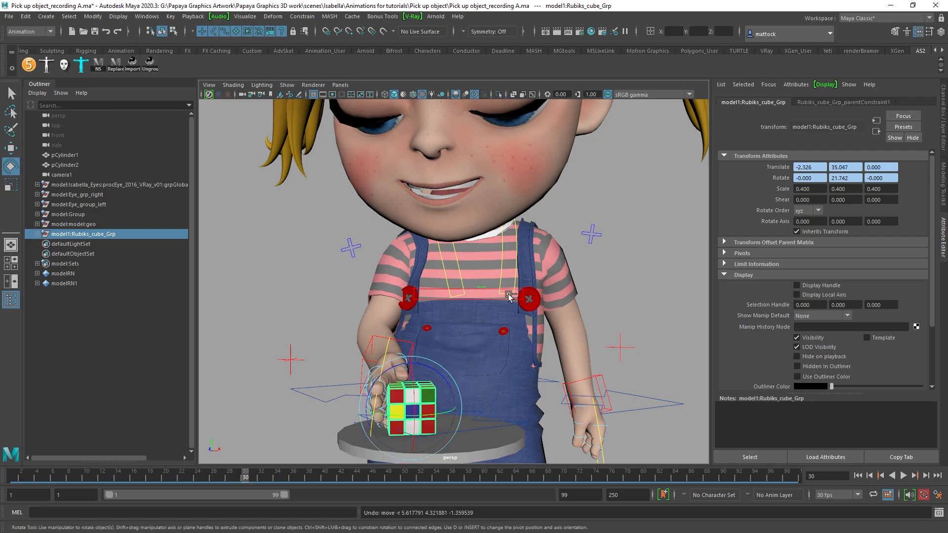
pyautogui.hotkey('ctrl', 'z')
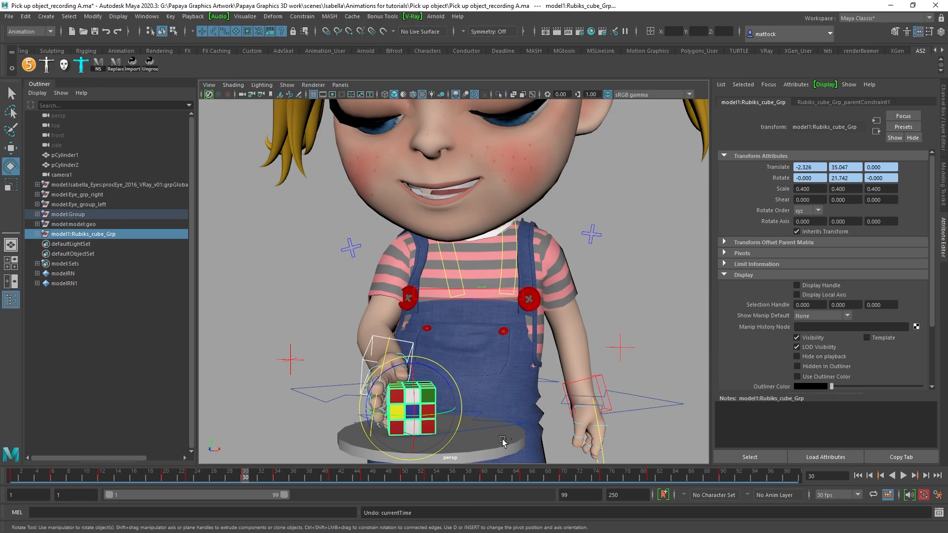
pyautogui.hotkey('ctrl', 'z')
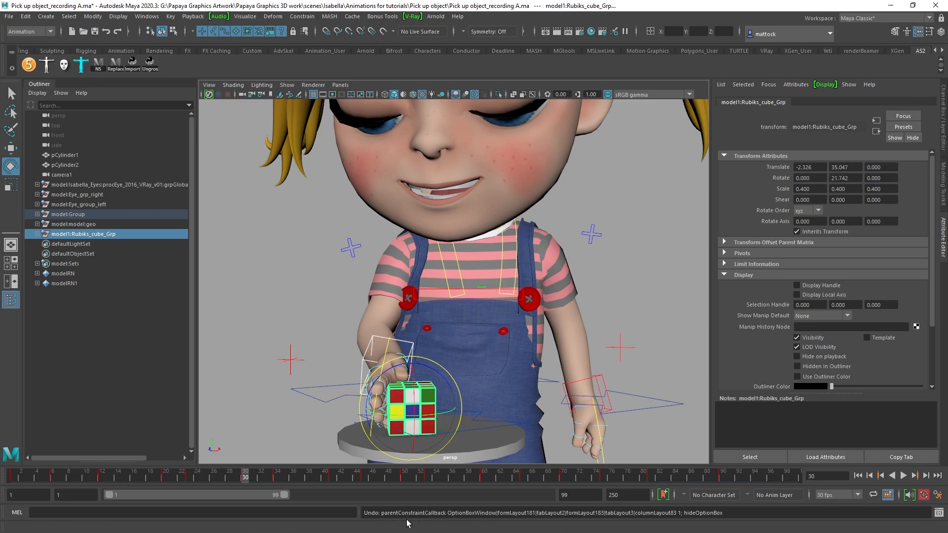
# Step: Play the animation around frame 29 to check the hand's approach to the unconstrained cube, and return to frame 30
pyautogui.moveTo(245, 471)
pyautogui.mouseDown()
pyautogui.moveTo(211, 472)
pyautogui.moveTo(253, 477)
pyautogui.moveTo(243, 482)
pyautogui.mouseUp()
pyautogui.press('e')
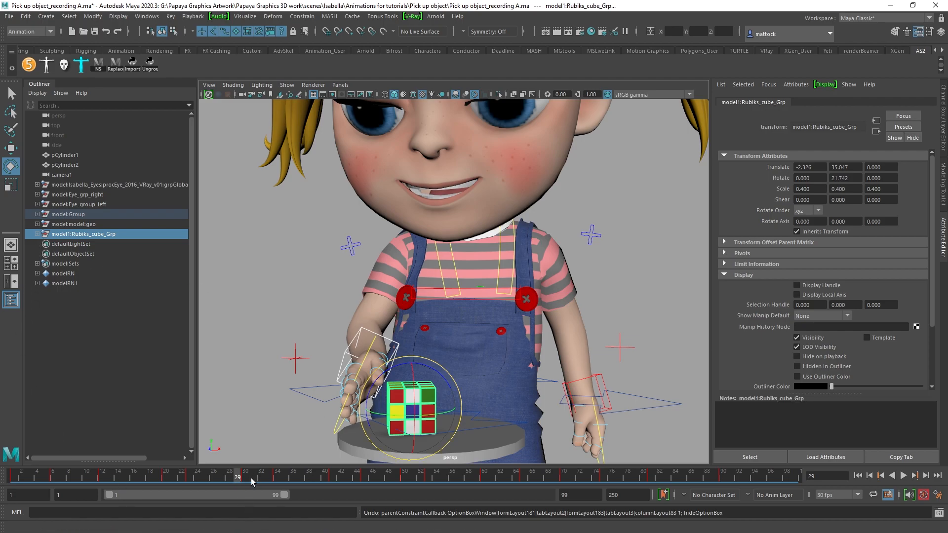
pyautogui.hotkey('alt', 'v')
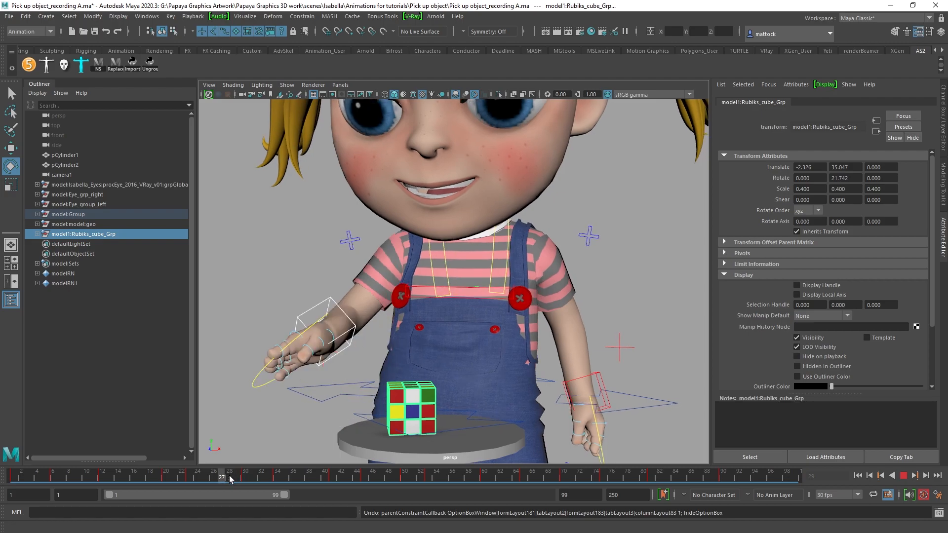
pyautogui.hotkey('alt', 'v')
pyautogui.press('e')
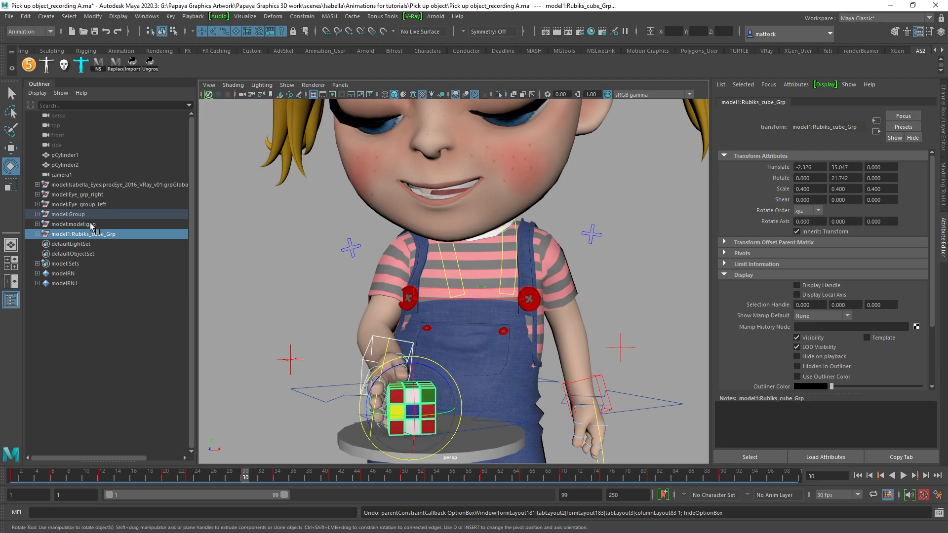
# Step: Group model1:Rubiks_cube_Grp under a new parent group and name it Constraint_grp
pyautogui.click(95, 235)
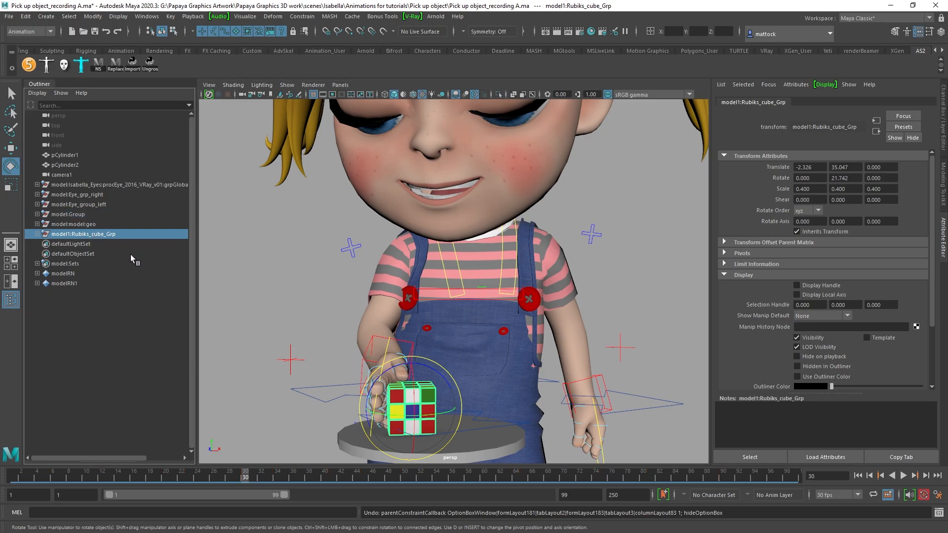
pyautogui.hotkey('ctrl', 'g')
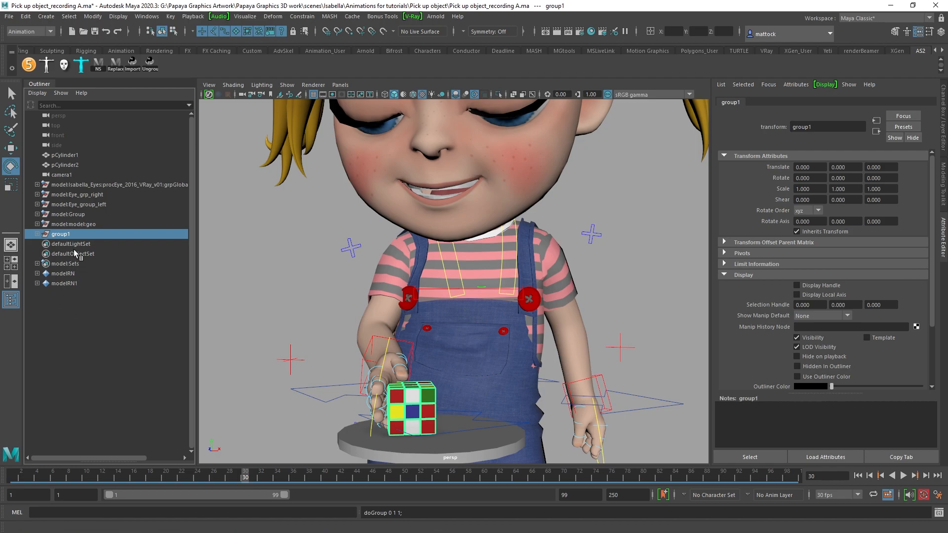
pyautogui.doubleClick(67, 236)
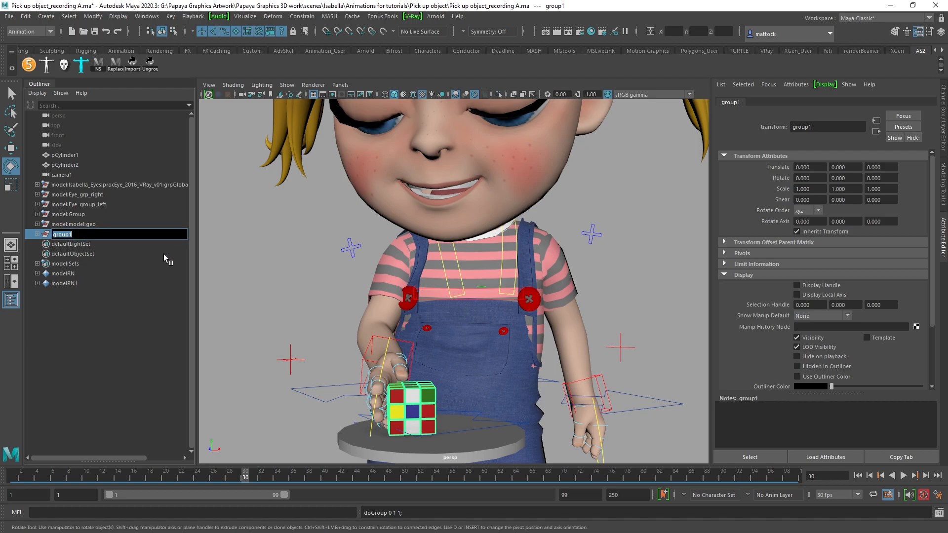
pyautogui.write('Constraint g')
pyautogui.press('Return')
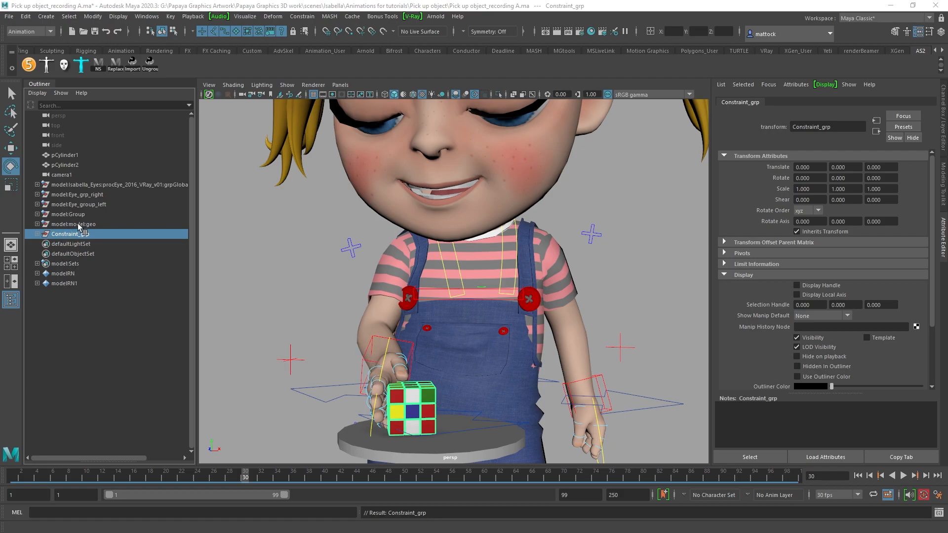
# Step: Parent-constrain Constraint_grp to the right arm control at frame 30 with Maintain offset enabled
pyautogui.click(320, 320)
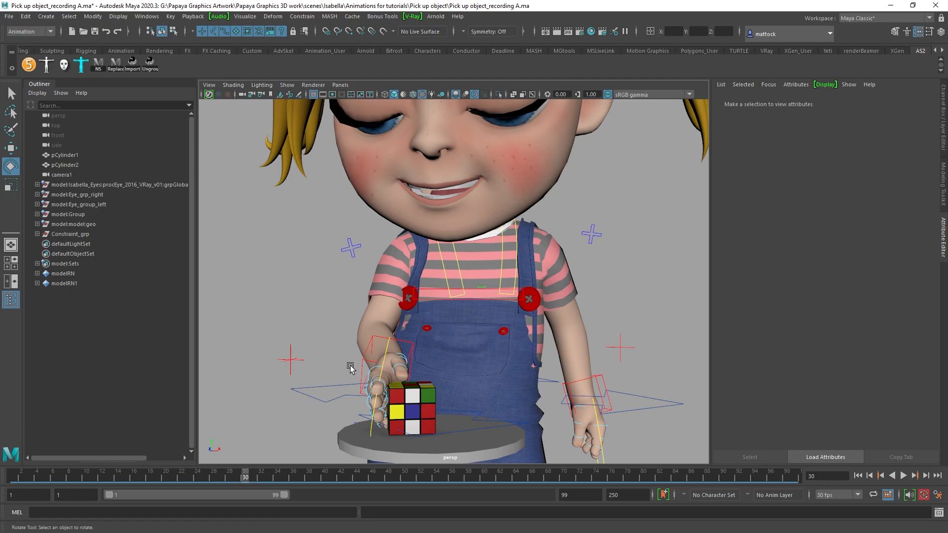
pyautogui.click(361, 372)
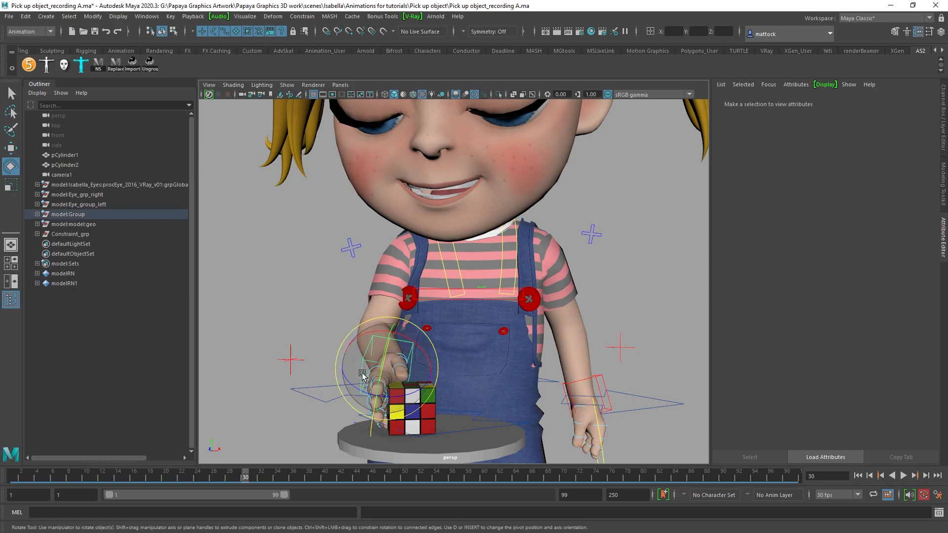
pyautogui.click(77, 235)
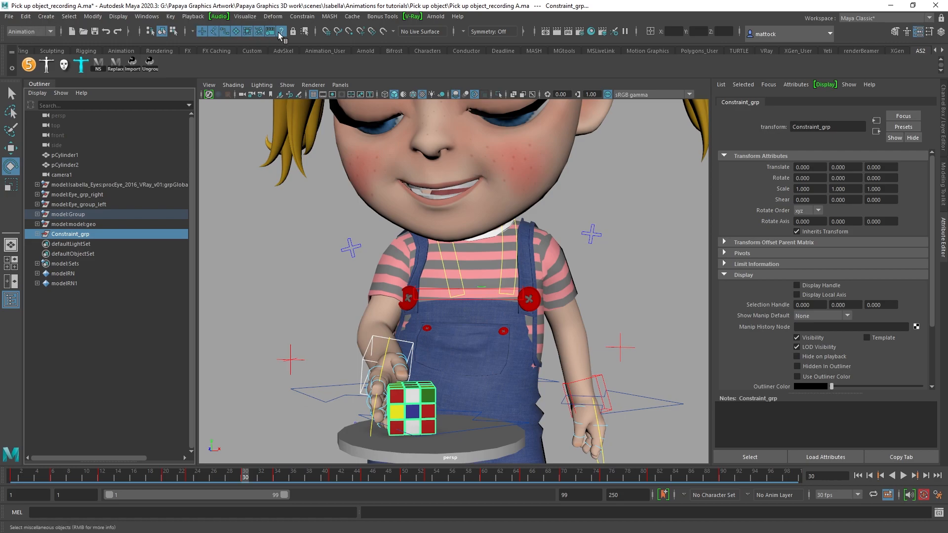
pyautogui.click(302, 16)
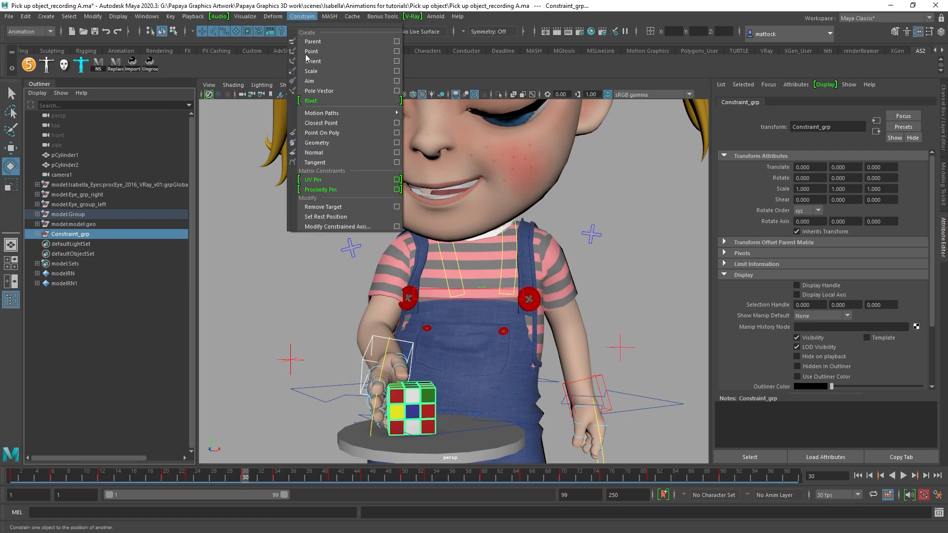
pyautogui.click(396, 42)
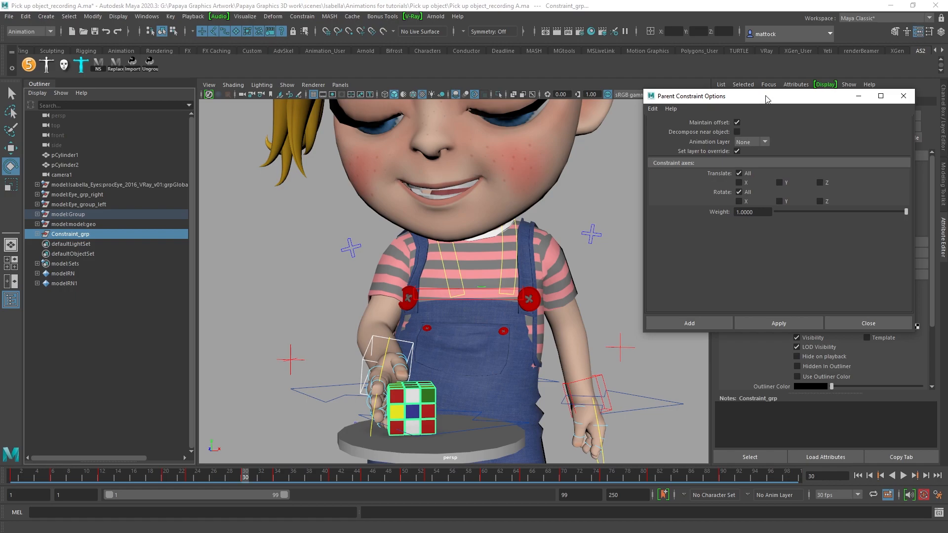
pyautogui.moveTo(766, 99); pyautogui.dragTo(752, 82)
pyautogui.click(769, 309)
# Step: Move the cube group inside Constraint_grp away from the hand at frame 27, and scrub to frame 30 to check it
pyautogui.moveTo(247, 478); pyautogui.dragTo(222, 473)
pyautogui.click(37, 234)
pyautogui.click(90, 244)
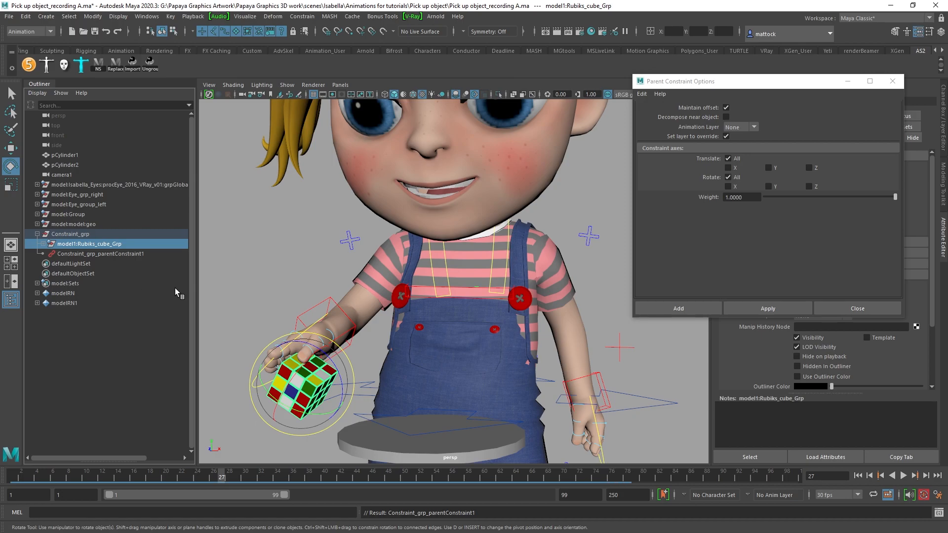
pyautogui.press('w')
pyautogui.moveTo(303, 386); pyautogui.dragTo(455, 357)
pyautogui.moveTo(208, 476); pyautogui.dragTo(230, 476)
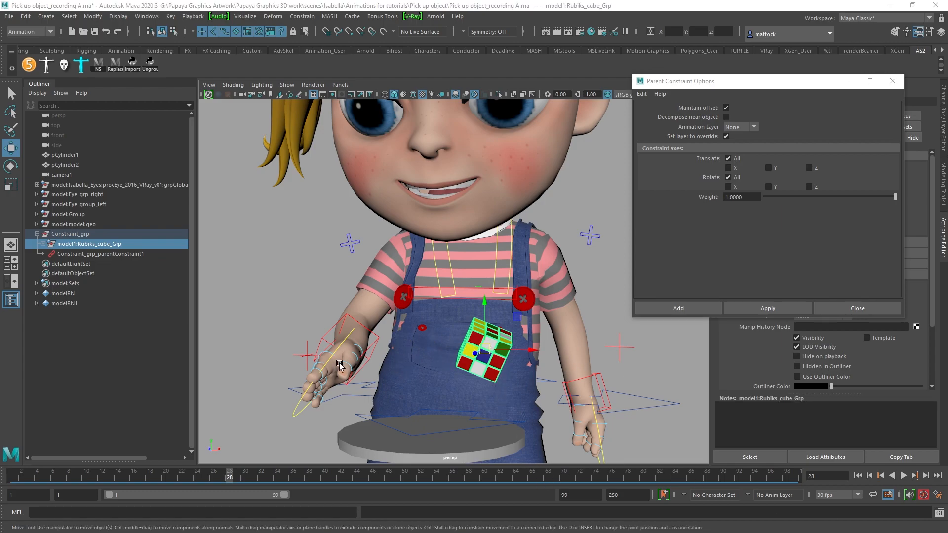
pyautogui.moveTo(227, 477); pyautogui.dragTo(246, 477)
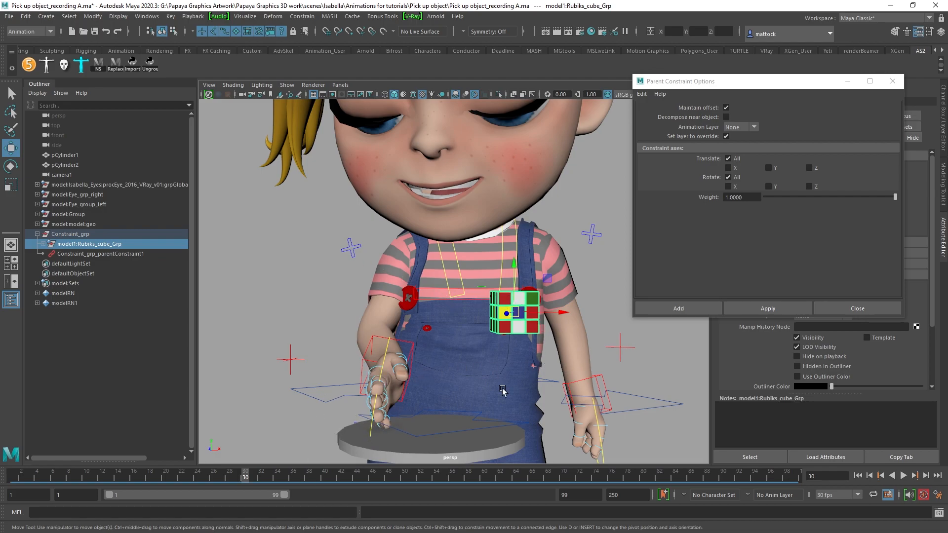
# Step: Undo the nested cube group's move and the time changes back to frame 30
pyautogui.hotkey('ctrl', 'z')
pyautogui.hotkey('ctrl', 'z')
pyautogui.hotkey('ctrl', 'z')
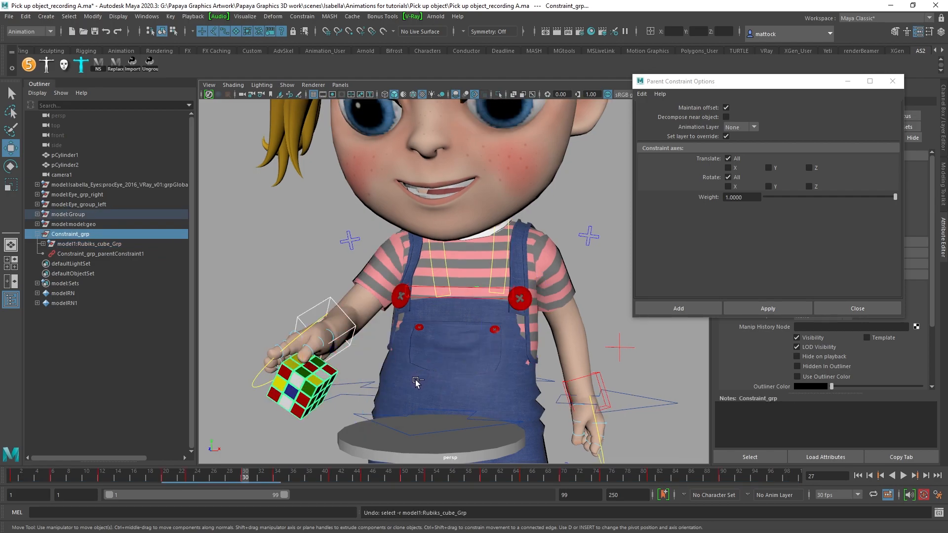
pyautogui.hotkey('ctrl', 'z')
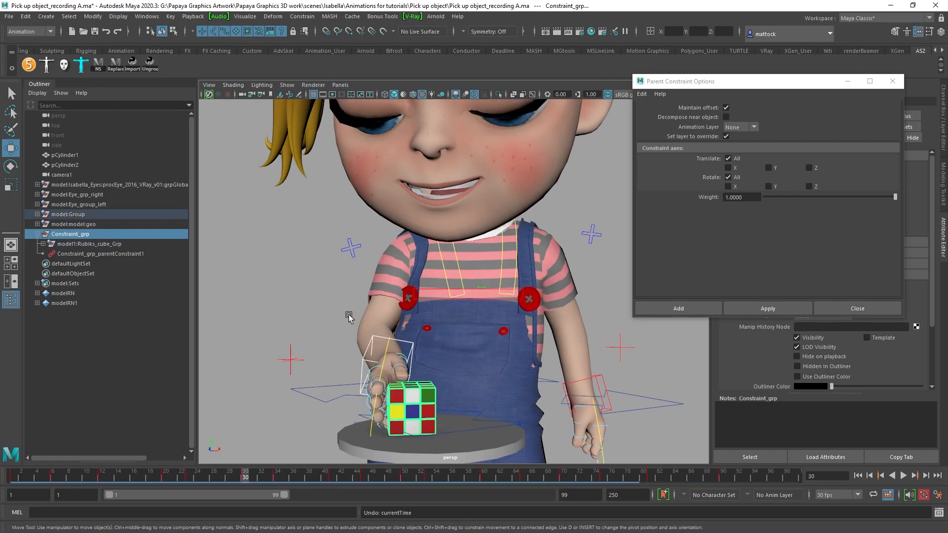
# Step: Undo the parent constraint on Constraint_grp and the grouping of the cube group
pyautogui.click(90, 244)
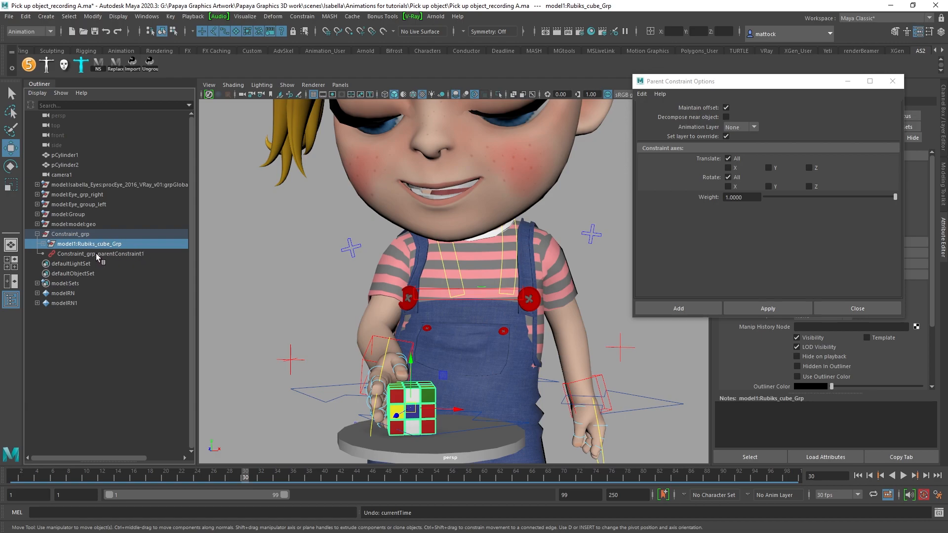
pyautogui.press('Up')
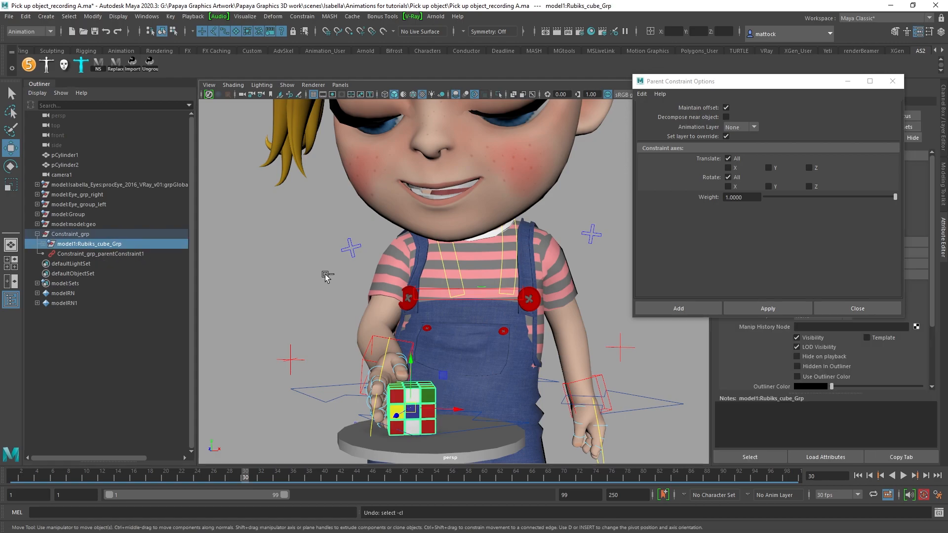
pyautogui.hotkey('ctrl', 'z')
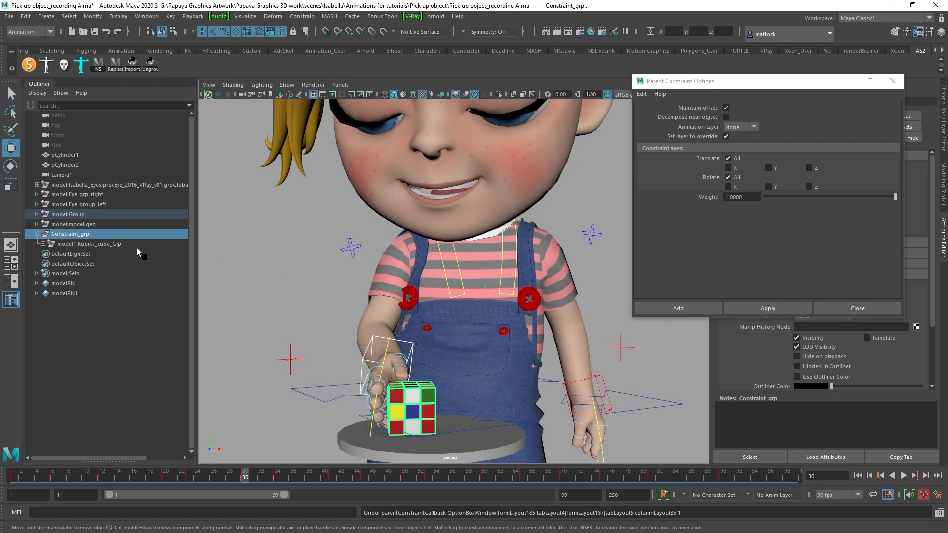
pyautogui.hotkey('ctrl', 'z')
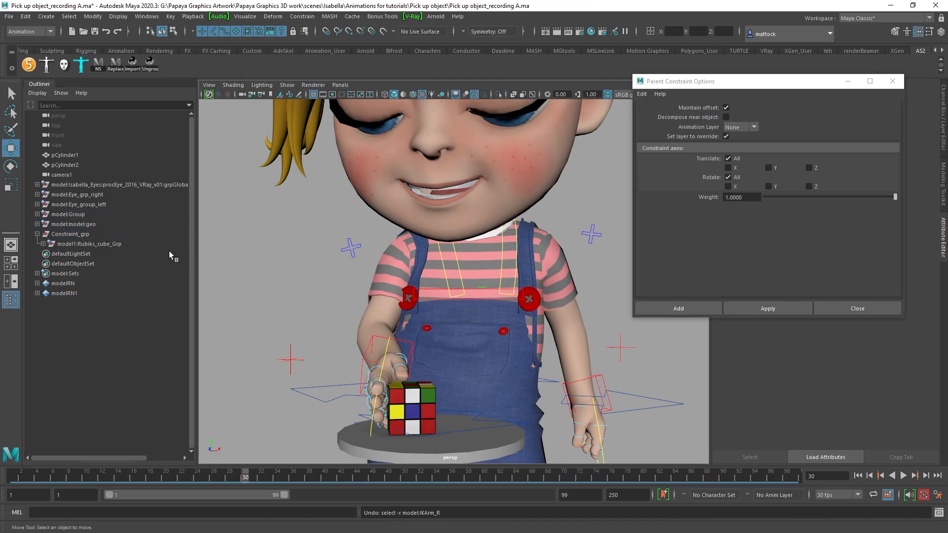
pyautogui.hotkey('ctrl', 'z')
pyautogui.hotkey('ctrl', 'z')
pyautogui.hotkey('ctrl', 'z')
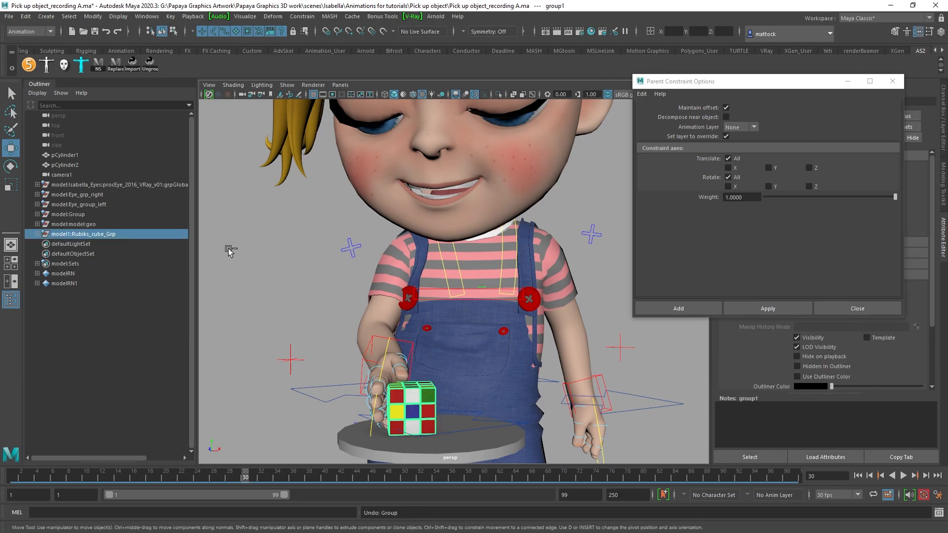
# Step: Enable the display of locators in the viewport and move the Parent Constraint Options window out of view
pyautogui.click(346, 325)
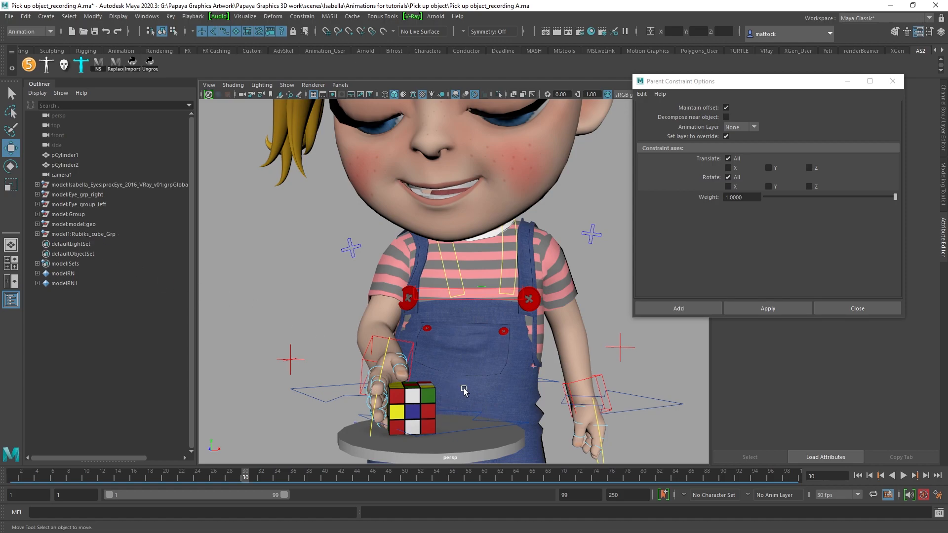
pyautogui.keyDown('alt'); pyautogui.moveTo(505, 395); pyautogui.dragTo(546, 415); pyautogui.keyUp('alt')
pyautogui.keyDown('alt'); pyautogui.moveTo(420, 380); pyautogui.dragTo(454, 383, button='right'); pyautogui.keyUp('alt')
pyautogui.keyDown('alt'); pyautogui.moveTo(453, 383); pyautogui.dragTo(436, 303, button='middle'); pyautogui.keyUp('alt')
pyautogui.keyDown('alt'); pyautogui.moveTo(436, 303); pyautogui.dragTo(466, 355); pyautogui.keyUp('alt')
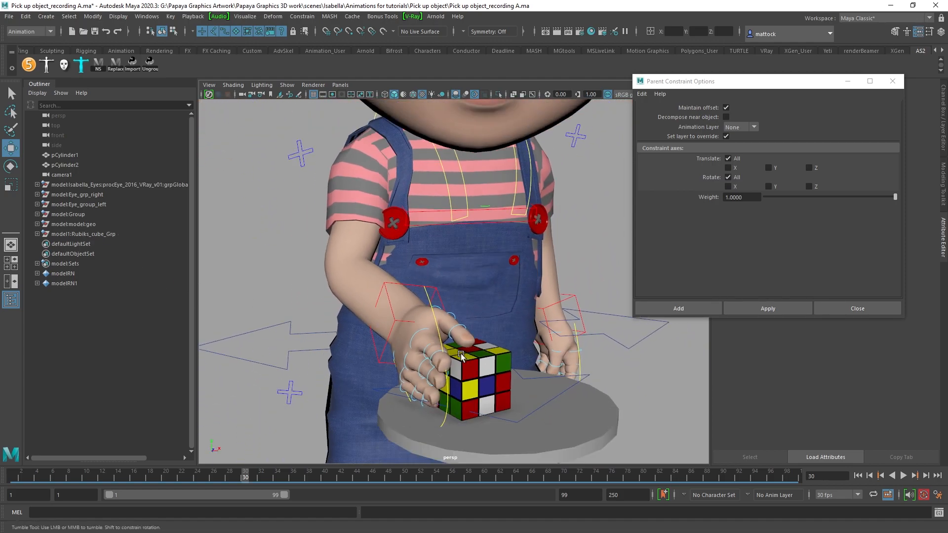
pyautogui.keyDown('alt'); pyautogui.moveTo(466, 355); pyautogui.dragTo(364, 355, button='right'); pyautogui.keyUp('alt')
pyautogui.keyDown('alt'); pyautogui.moveTo(364, 354); pyautogui.dragTo(393, 363); pyautogui.keyUp('alt')
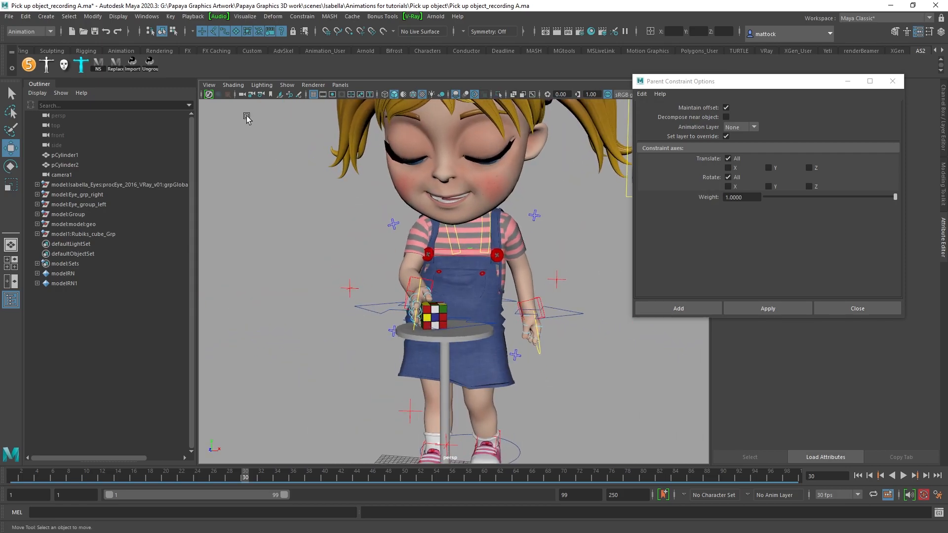
pyautogui.click(288, 85)
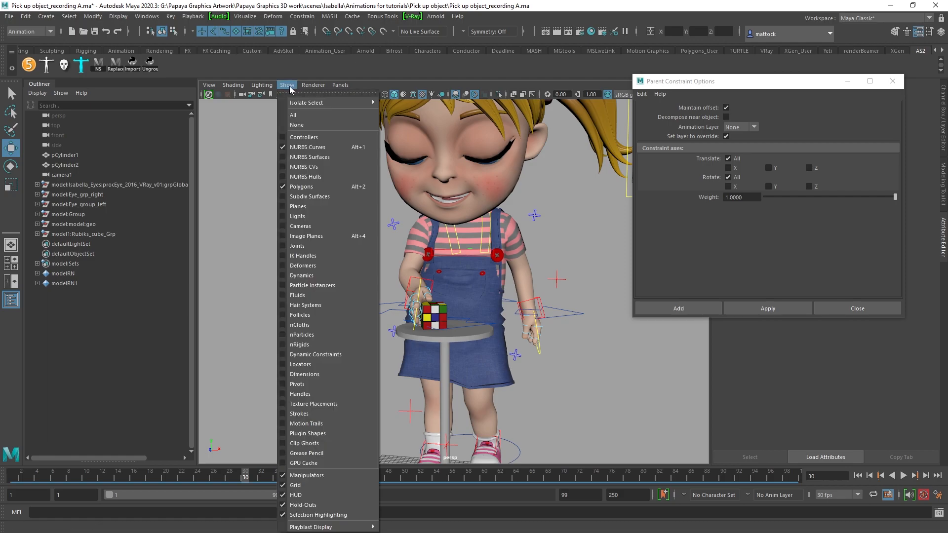
pyautogui.click(308, 366)
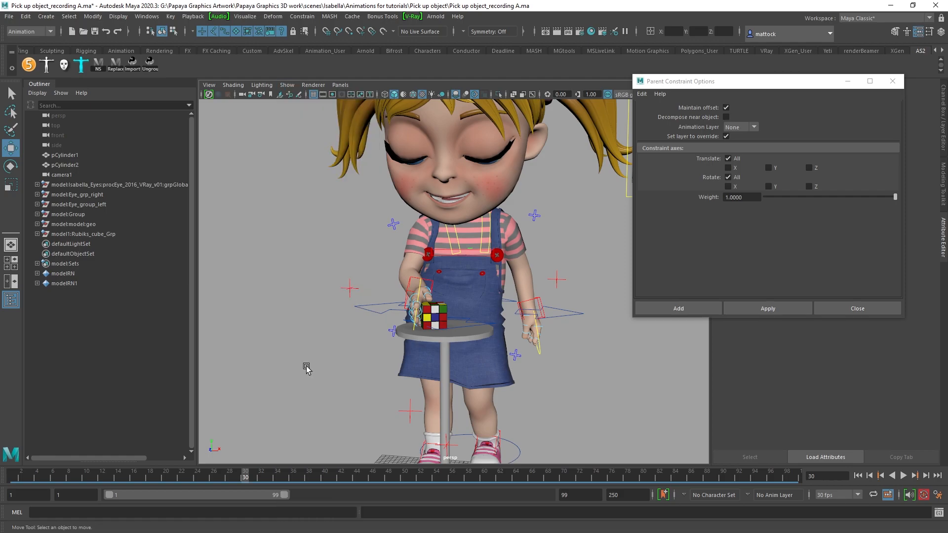
pyautogui.keyDown('alt'); pyautogui.moveTo(397, 323); pyautogui.dragTo(424, 329); pyautogui.keyUp('alt')
pyautogui.moveTo(820, 82); pyautogui.dragTo(947, 197)
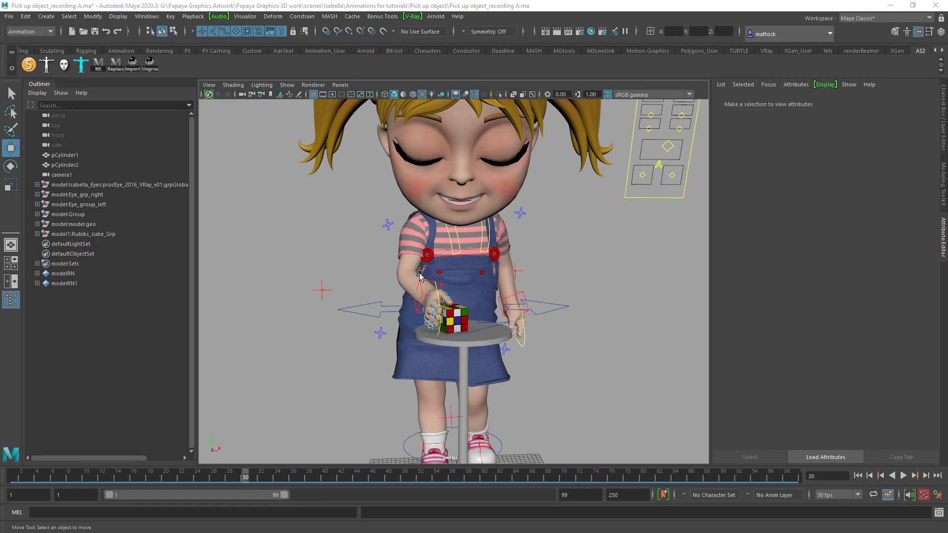
# Step: Hide the attribute display and create a new locator in the scene
pyautogui.click(943, 239)
pyautogui.keyDown('alt'); pyautogui.moveTo(460, 289); pyautogui.dragTo(394, 275, button='middle'); pyautogui.keyUp('alt')
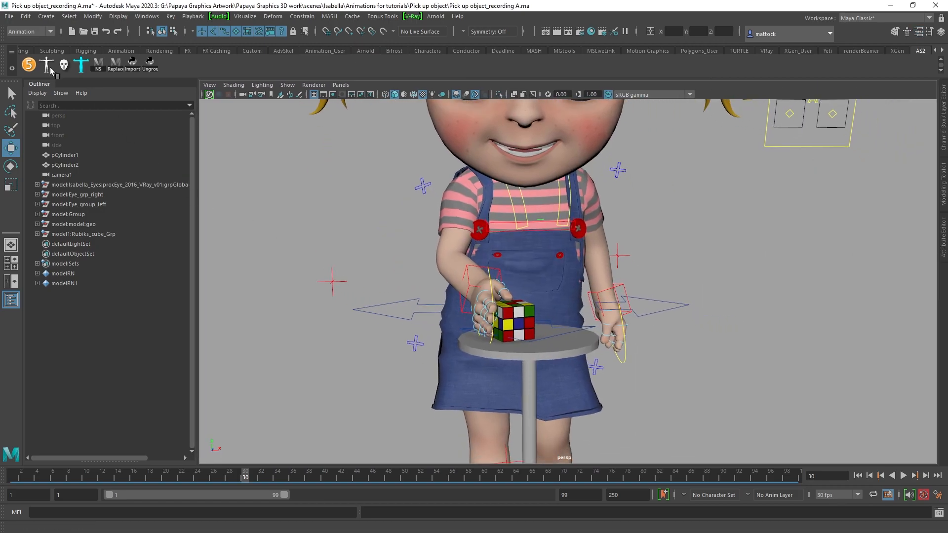
pyautogui.click(46, 16)
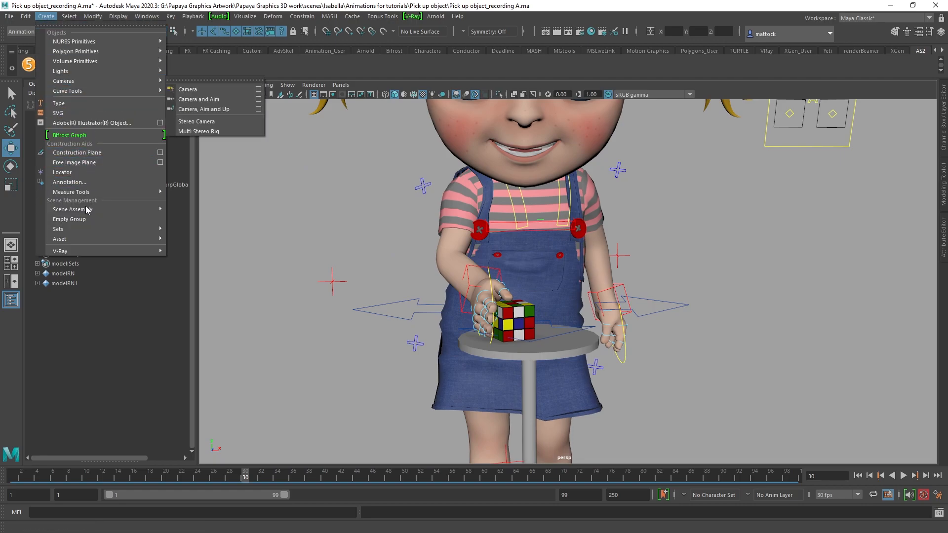
pyautogui.click(75, 174)
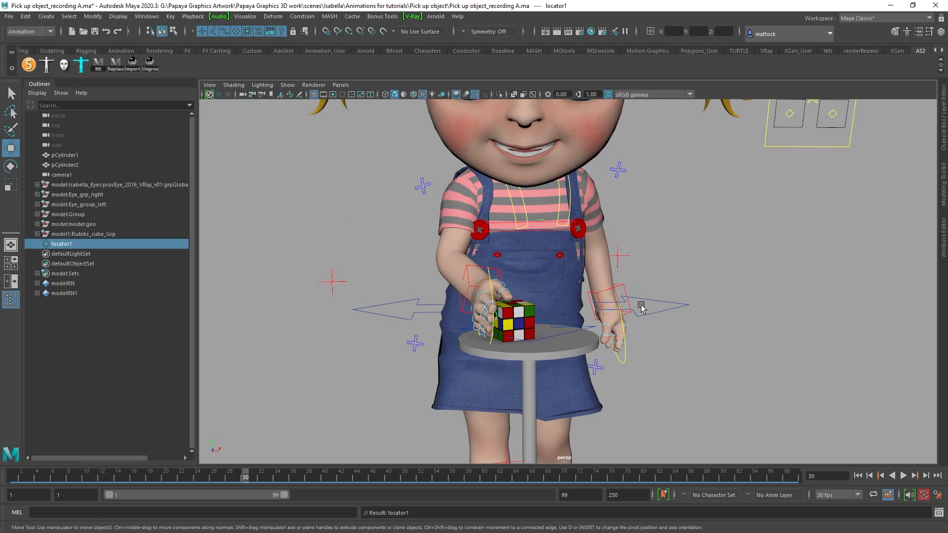
# Step: Show the scene in wireframe and bring the new locator at the base of the table leg into close view
pyautogui.keyDown('alt'); pyautogui.moveTo(709, 297); pyautogui.dragTo(619, 377, button='right'); pyautogui.keyUp('alt')
pyautogui.keyDown('alt'); pyautogui.moveTo(619, 377); pyautogui.dragTo(617, 299, button='middle'); pyautogui.keyUp('alt')
pyautogui.keyDown('alt'); pyautogui.moveTo(655, 340); pyautogui.dragTo(673, 354); pyautogui.keyUp('alt')
pyautogui.keyDown('alt'); pyautogui.moveTo(554, 428); pyautogui.dragTo(521, 327, button='middle'); pyautogui.keyUp('alt')
pyautogui.keyDown('alt'); pyautogui.moveTo(370, 341); pyautogui.dragTo(461, 363, button='right'); pyautogui.keyUp('alt')
pyautogui.keyDown('alt'); pyautogui.moveTo(496, 370); pyautogui.dragTo(526, 398); pyautogui.keyUp('alt')
pyautogui.press('4')
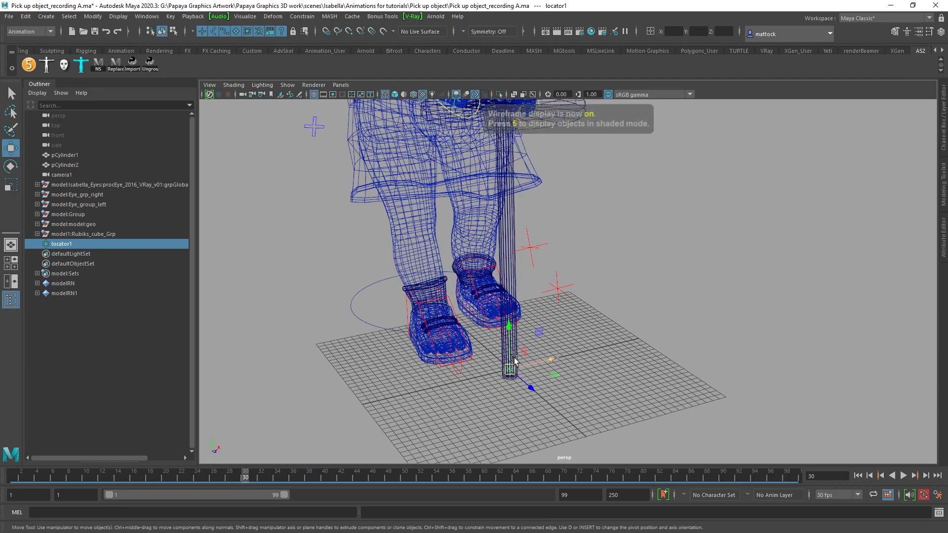
pyautogui.press('f')
pyautogui.keyDown('alt'); pyautogui.moveTo(572, 307); pyautogui.dragTo(499, 371, button='middle'); pyautogui.keyUp('alt')
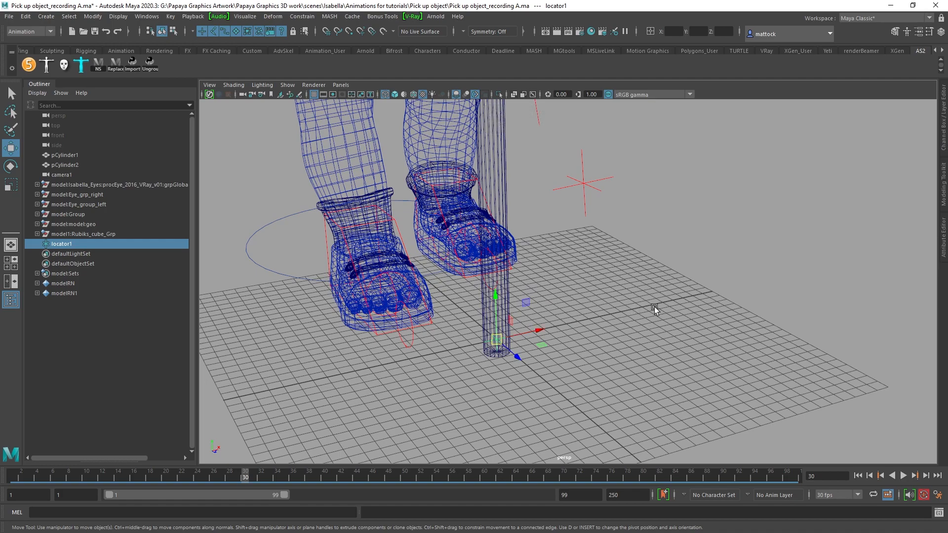
# Step: Set the locator shape's local scale to 10 in X, Y and Z
pyautogui.click(943, 237)
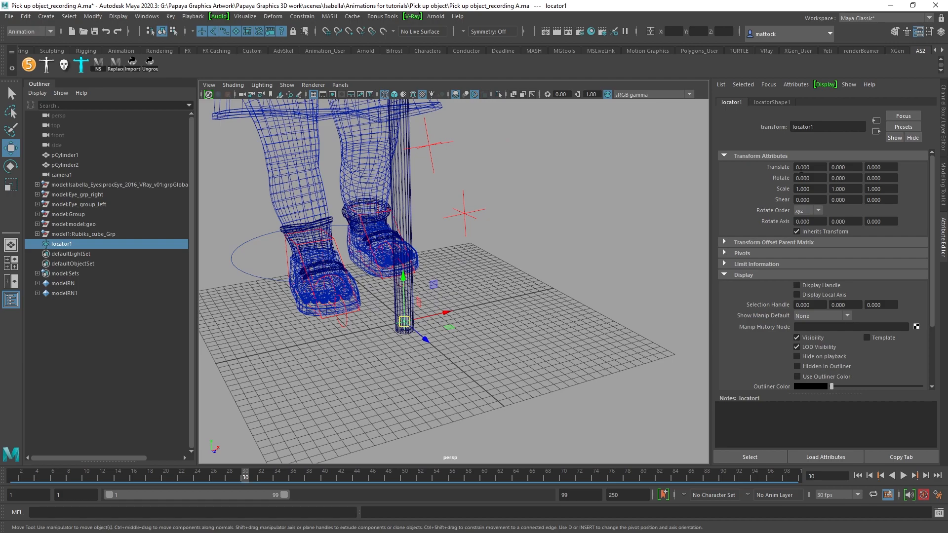
pyautogui.click(769, 102)
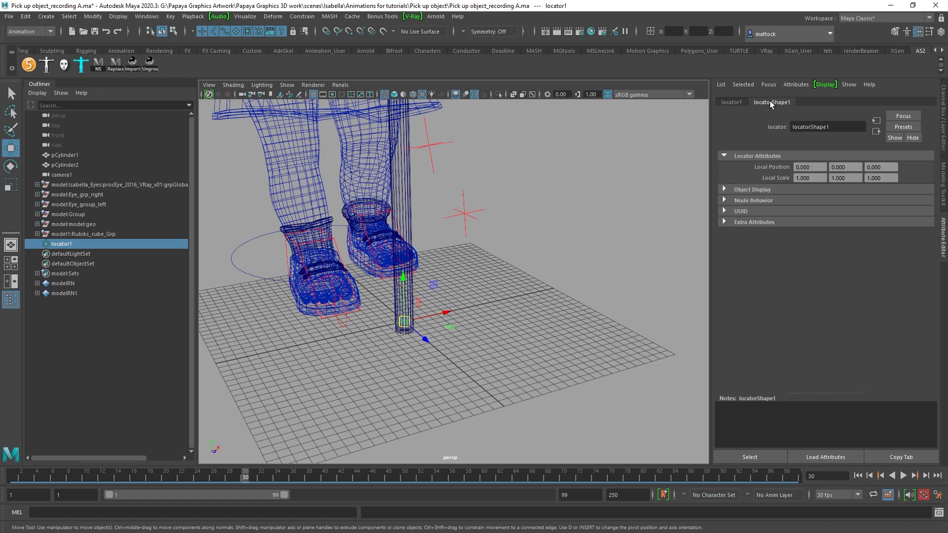
pyautogui.click(943, 130)
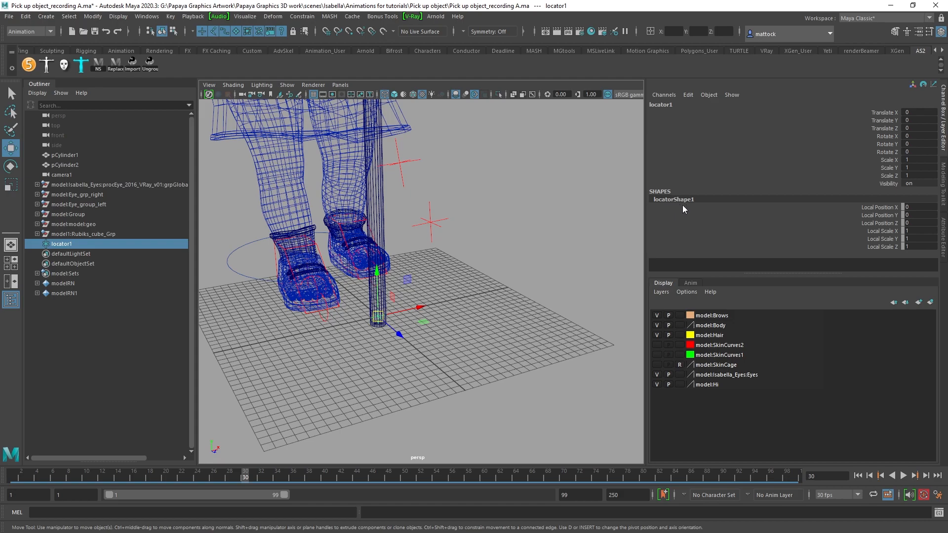
pyautogui.moveTo(921, 232); pyautogui.dragTo(920, 254)
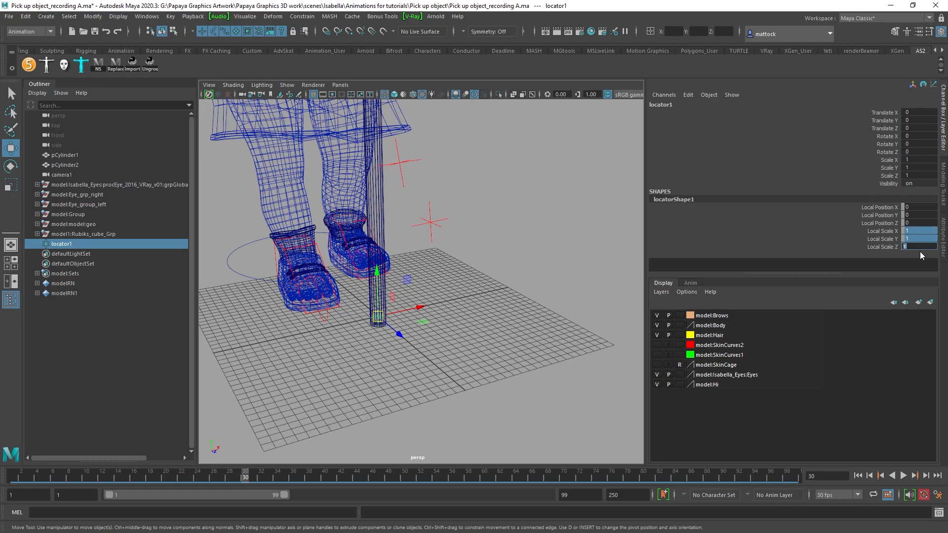
pyautogui.press('Return')
# Step: Restore the textured display and move the locator beside the table to about X 19.265, Y 15.954, Z 9.893
pyautogui.keyDown('alt'); pyautogui.moveTo(487, 228); pyautogui.dragTo(448, 264, button='right'); pyautogui.keyUp('alt')
pyautogui.click(502, 307)
pyautogui.moveTo(448, 265)
pyautogui.keyDown('alt'); pyautogui.mouseDown(button='middle')
pyautogui.moveTo(450, 326)
pyautogui.moveTo(522, 339)
pyautogui.mouseUp(button='middle'); pyautogui.keyUp('alt')
pyautogui.press('6')
pyautogui.moveTo(423, 383)
pyautogui.mouseDown()
pyautogui.moveTo(484, 390)
pyautogui.moveTo(494, 353)
pyautogui.moveTo(583, 284)
pyautogui.moveTo(585, 264)
pyautogui.mouseUp()
pyautogui.keyDown('alt'); pyautogui.moveTo(559, 329); pyautogui.dragTo(512, 246); pyautogui.keyUp('alt')
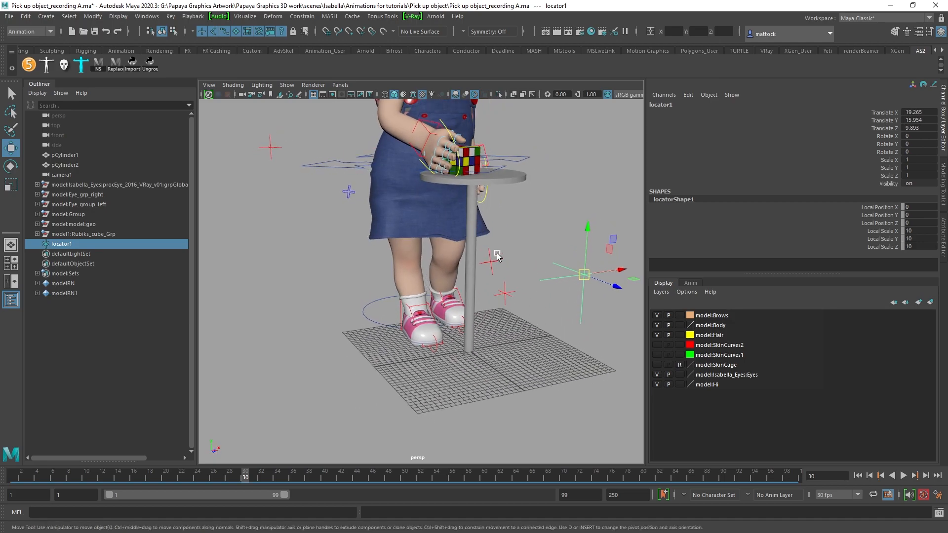
pyautogui.keyDown('alt'); pyautogui.moveTo(429, 269); pyautogui.dragTo(417, 301); pyautogui.keyUp('alt')
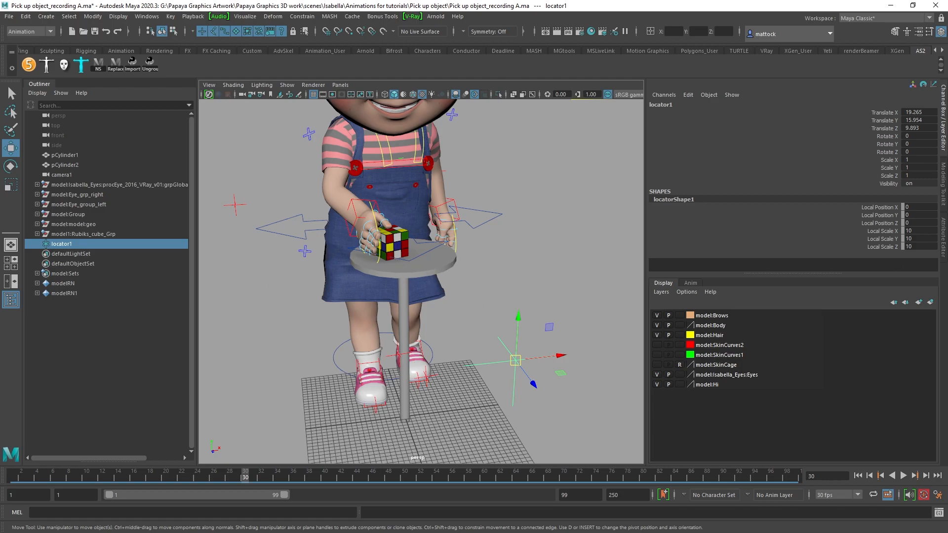
# Step: Bring the Parent Constraint Options window back into view and rename the locator Rubix_control
pyautogui.moveTo(947, 295); pyautogui.dragTo(712, 97)
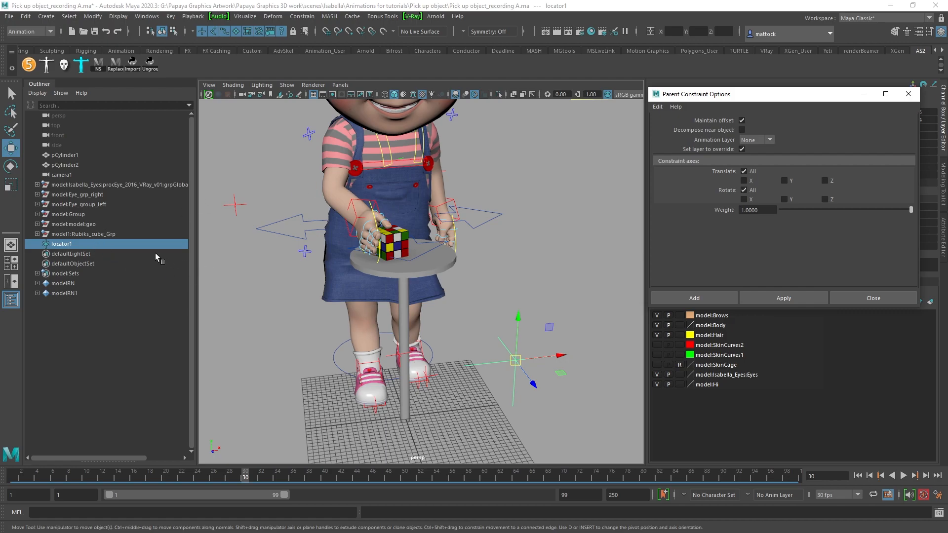
pyautogui.click(54, 244)
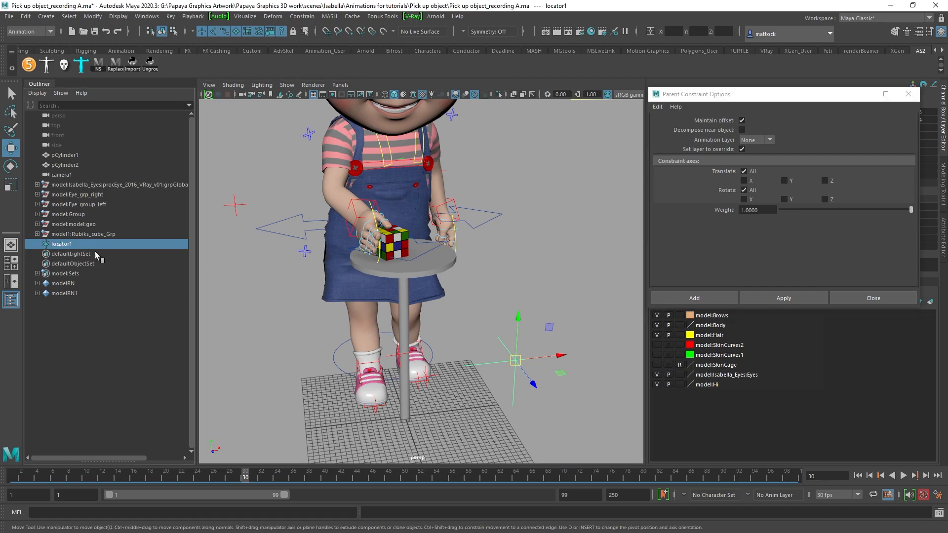
pyautogui.press('Return')
pyautogui.write('Rubix contr')
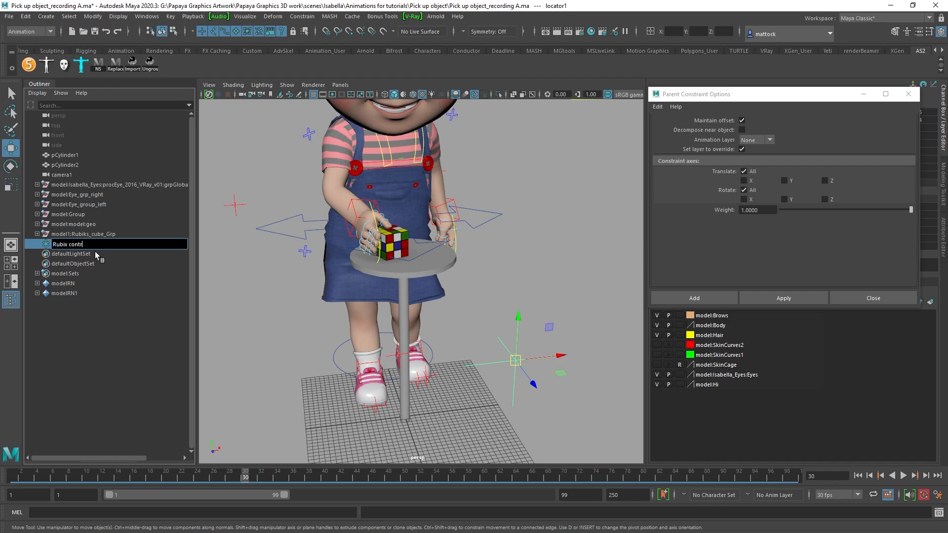
pyautogui.press('Return')
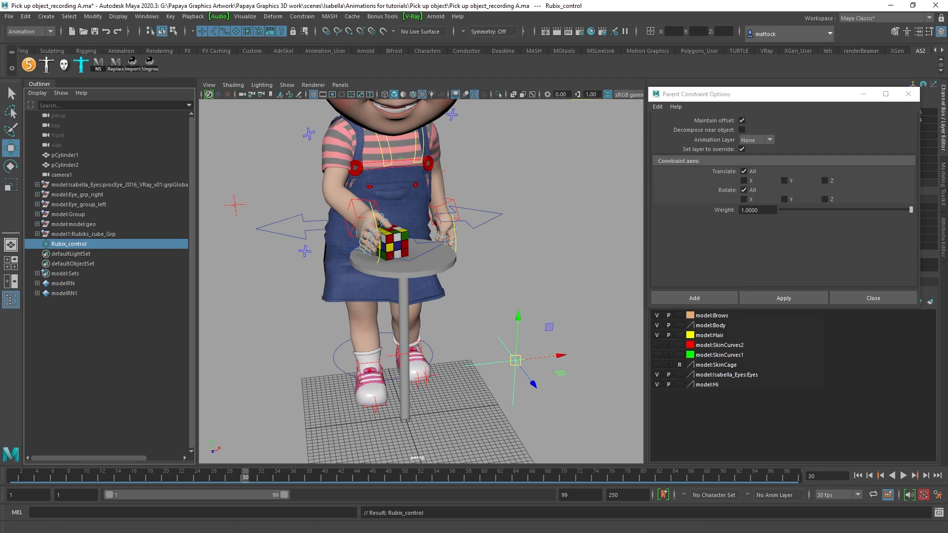
# Step: Parent-constrain Rubix_control to the Rubik's cube group with Maintain offset turned off
pyautogui.click(79, 234)
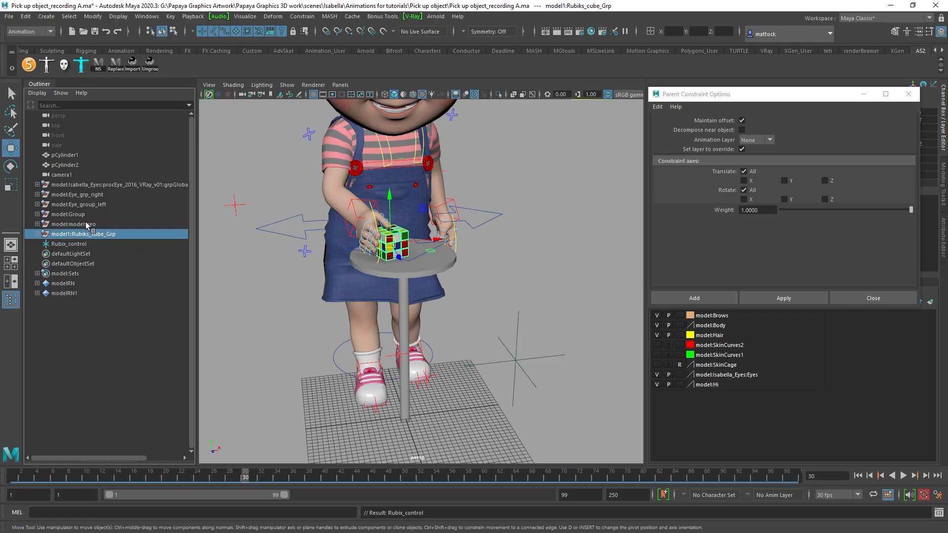
pyautogui.keyDown('ctrl'); pyautogui.click(74, 244); pyautogui.keyUp('ctrl')
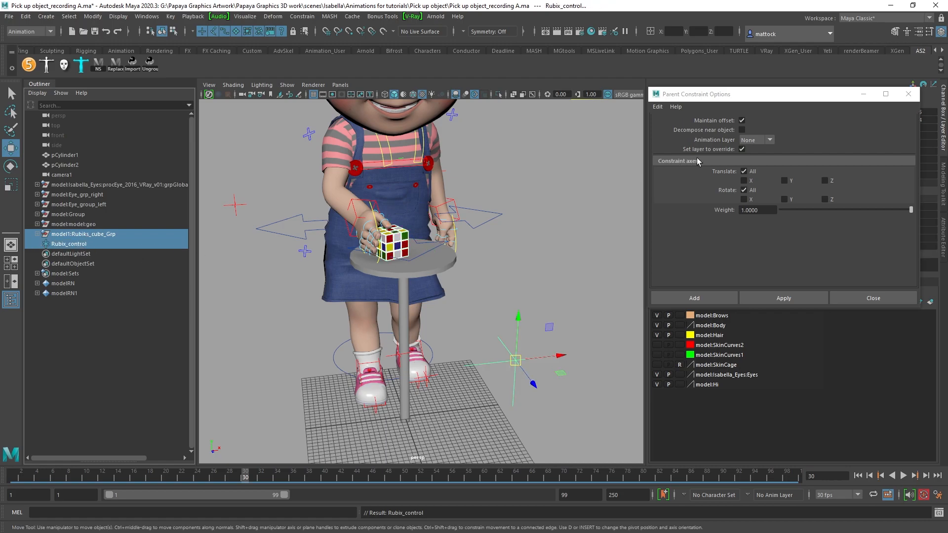
pyautogui.moveTo(722, 99); pyautogui.dragTo(706, 99)
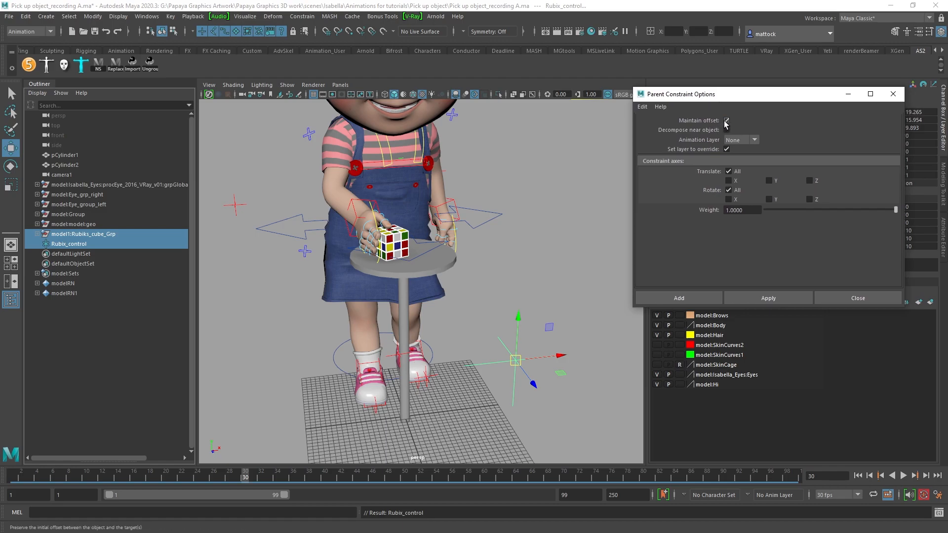
pyautogui.click(776, 299)
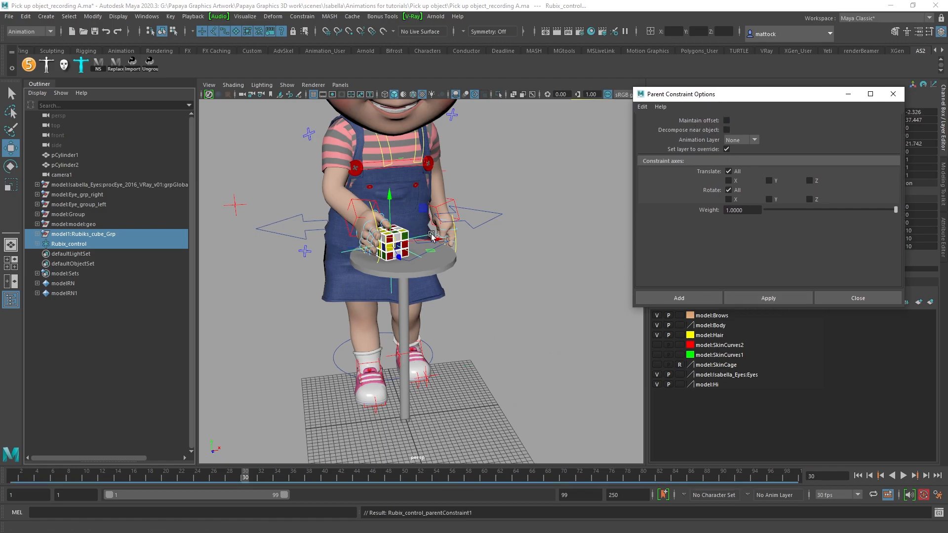
pyautogui.keyDown('alt'); pyautogui.moveTo(347, 245); pyautogui.dragTo(416, 338, button='right'); pyautogui.keyUp('alt')
pyautogui.keyDown('alt'); pyautogui.moveTo(417, 339); pyautogui.dragTo(447, 296); pyautogui.keyUp('alt')
pyautogui.keyDown('alt'); pyautogui.moveTo(377, 263); pyautogui.dragTo(341, 232); pyautogui.keyUp('alt')
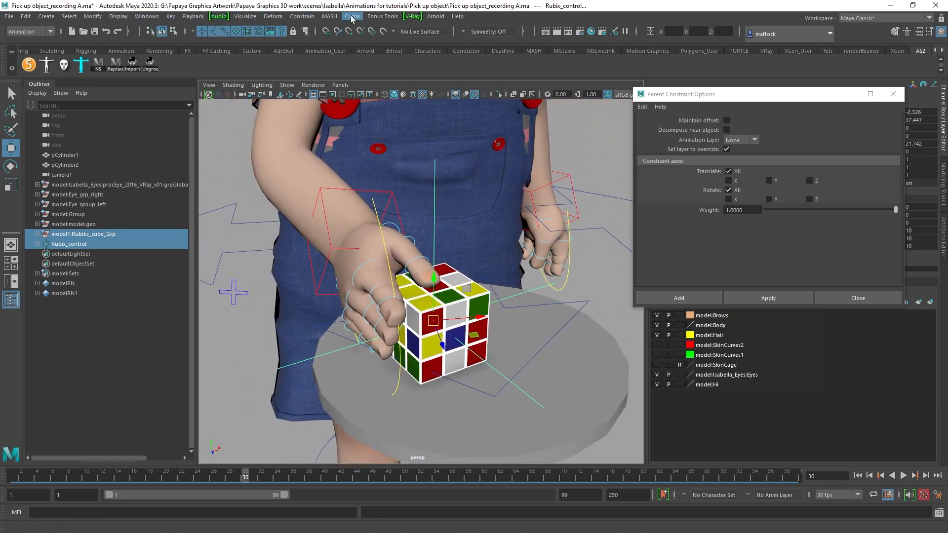
# Step: Try nesting the cube group under the still-constrained Rubix_control and play the animation briefly from frame 30
pyautogui.click(302, 16)
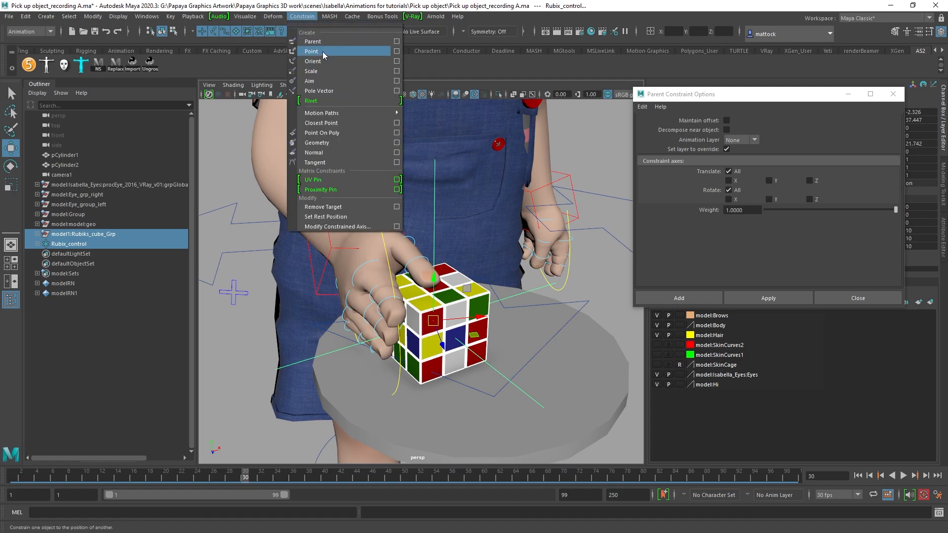
pyautogui.click(304, 2)
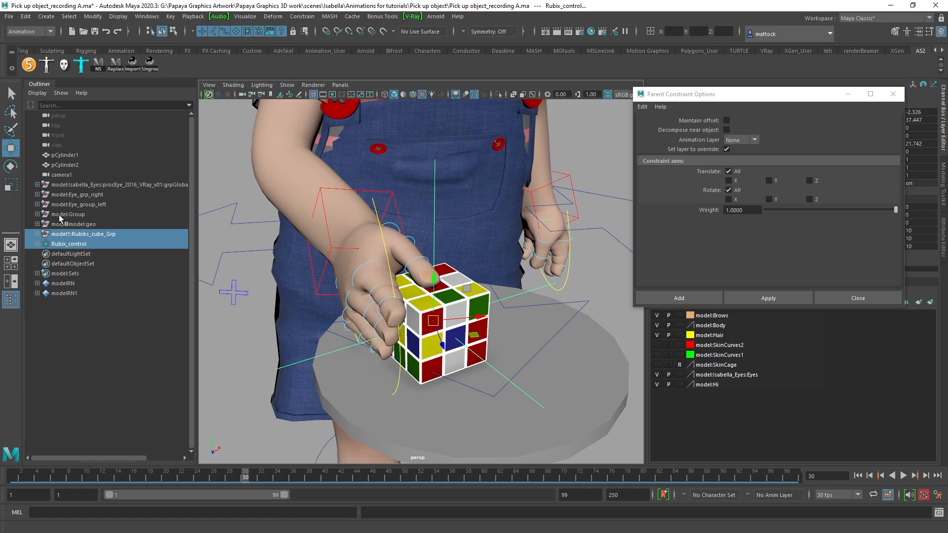
pyautogui.moveTo(43, 248); pyautogui.dragTo(41, 244, button='middle')
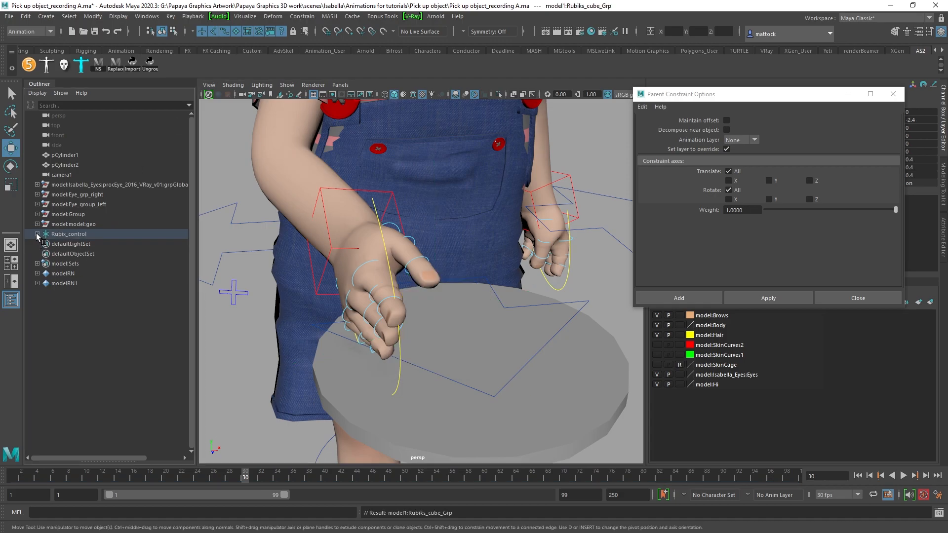
pyautogui.click(107, 243)
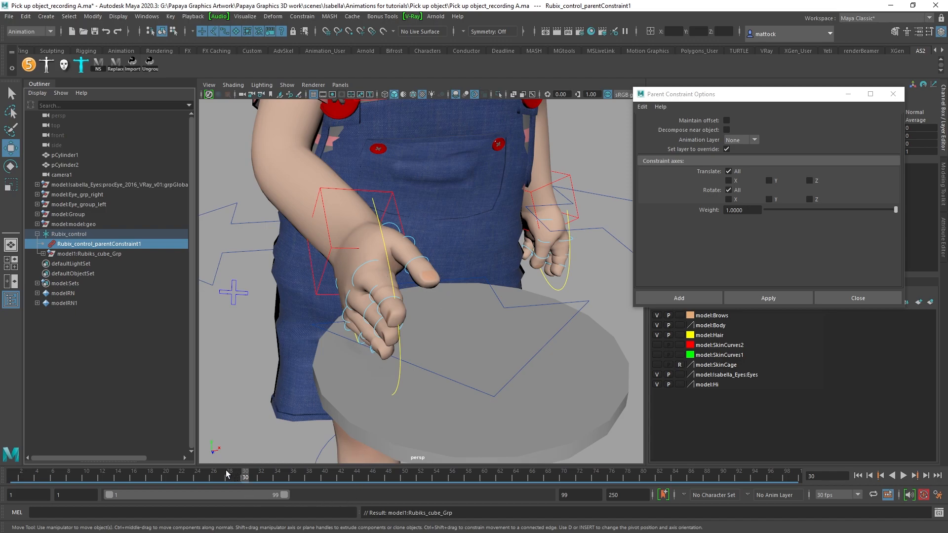
pyautogui.hotkey('alt', 'v')
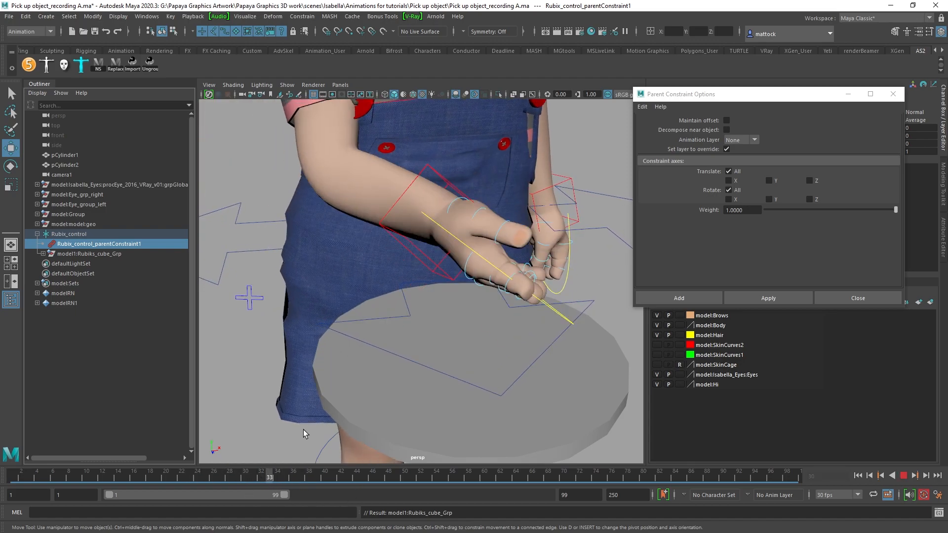
pyautogui.hotkey('alt', 'v')
# Step: Undo the cube group's nesting and the parent constraint on Rubix_control, and select the locator
pyautogui.hotkey('ctrl', 'z')
pyautogui.hotkey('ctrl', 'z')
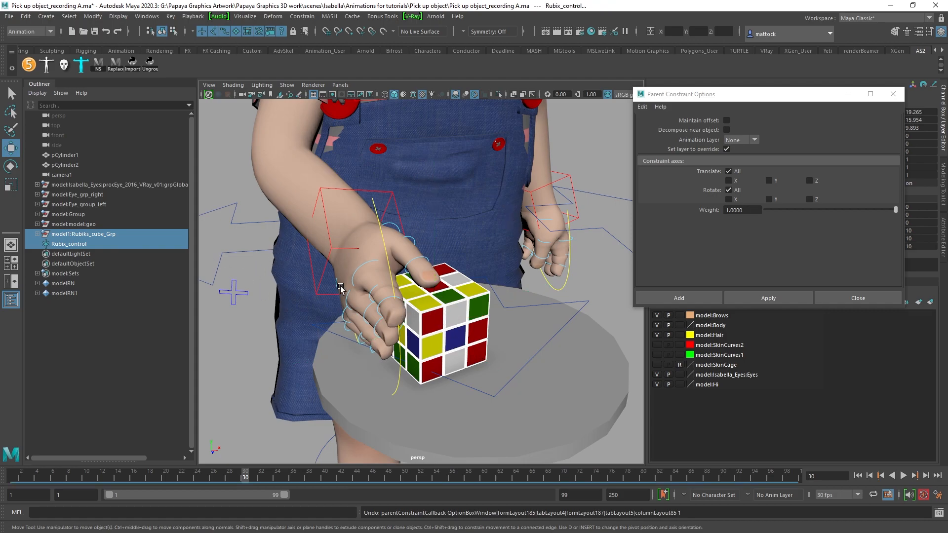
pyautogui.click(64, 245)
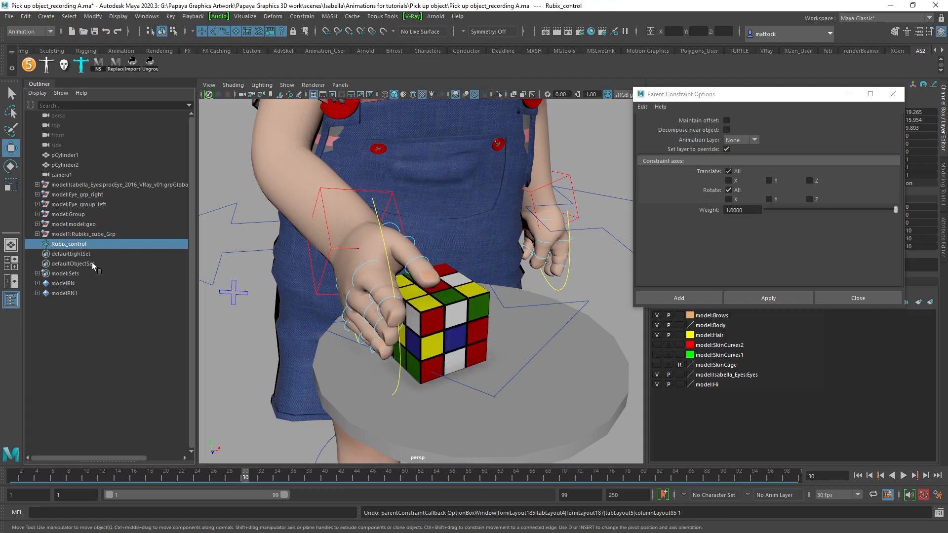
pyautogui.keyDown('alt'); pyautogui.moveTo(468, 287); pyautogui.dragTo(403, 256, button='right'); pyautogui.keyUp('alt')
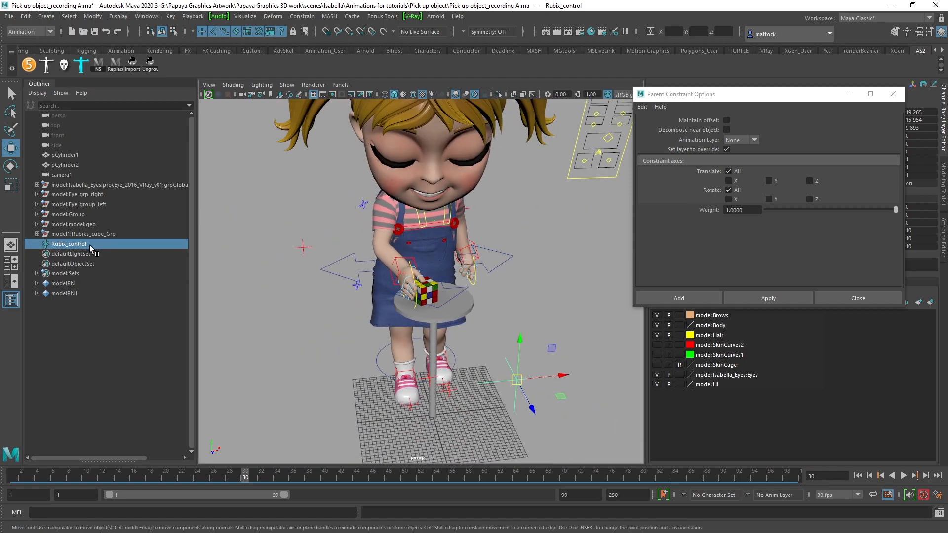
# Step: Snap Rubix_control to the cube group with a parent constraint without offset, and delete that constraint from the locator
pyautogui.click(83, 235)
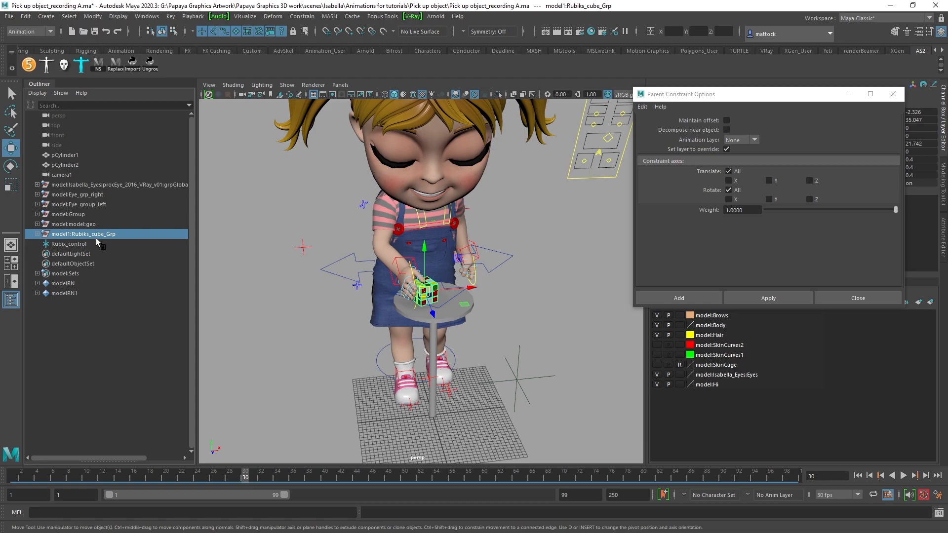
pyautogui.keyDown('ctrl'); pyautogui.click(83, 244); pyautogui.keyUp('ctrl')
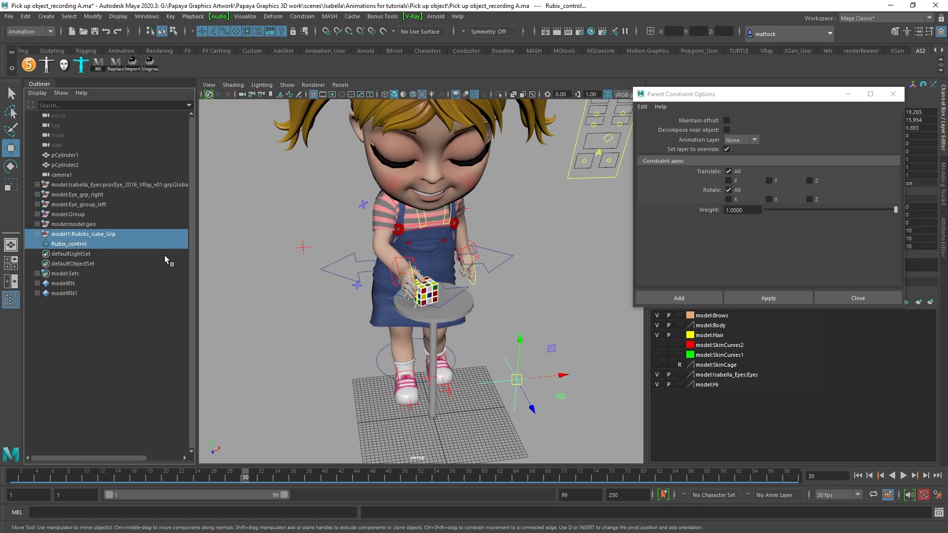
pyautogui.click(750, 297)
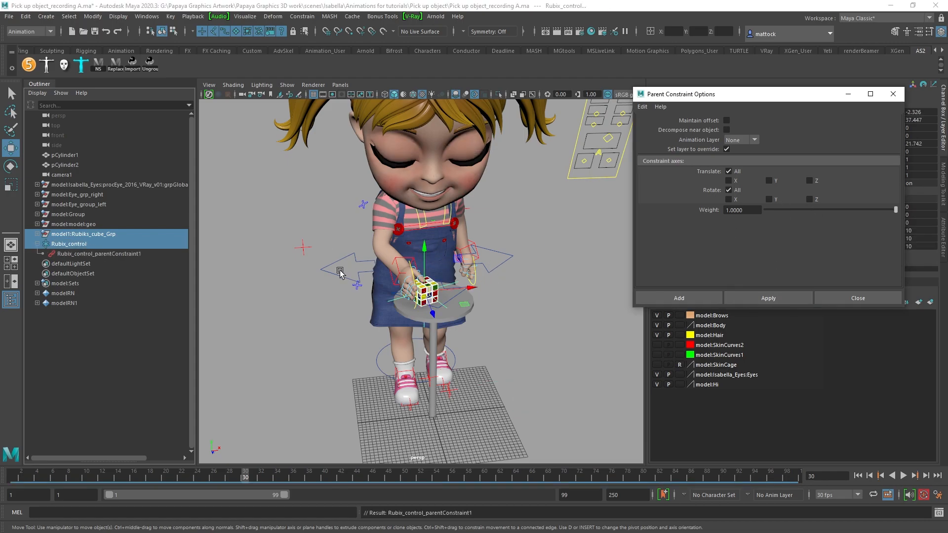
pyautogui.scroll(5, 390, 292)
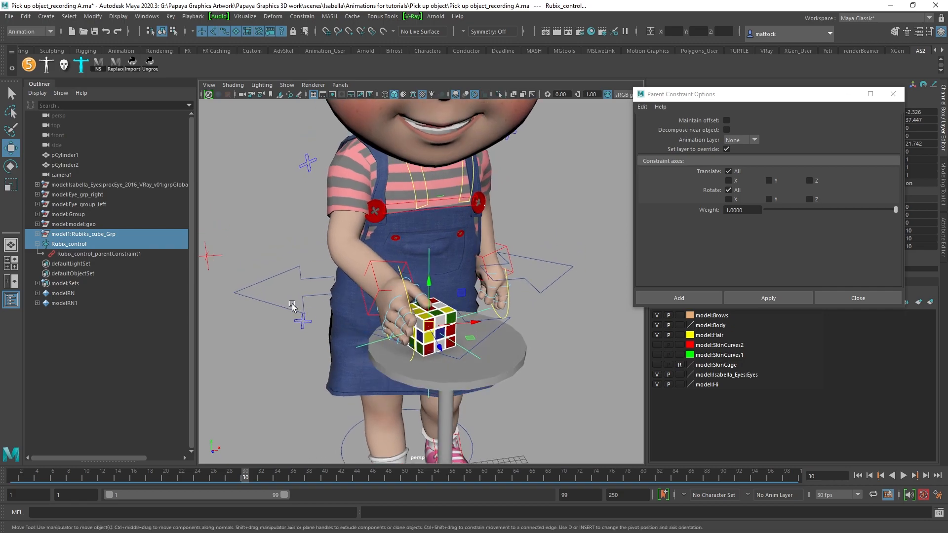
pyautogui.click(109, 253)
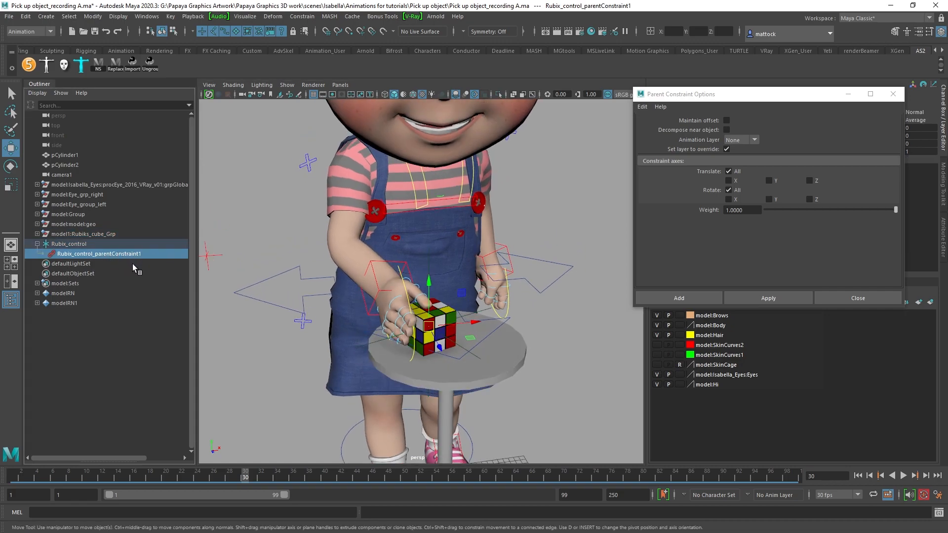
pyautogui.press('Delete')
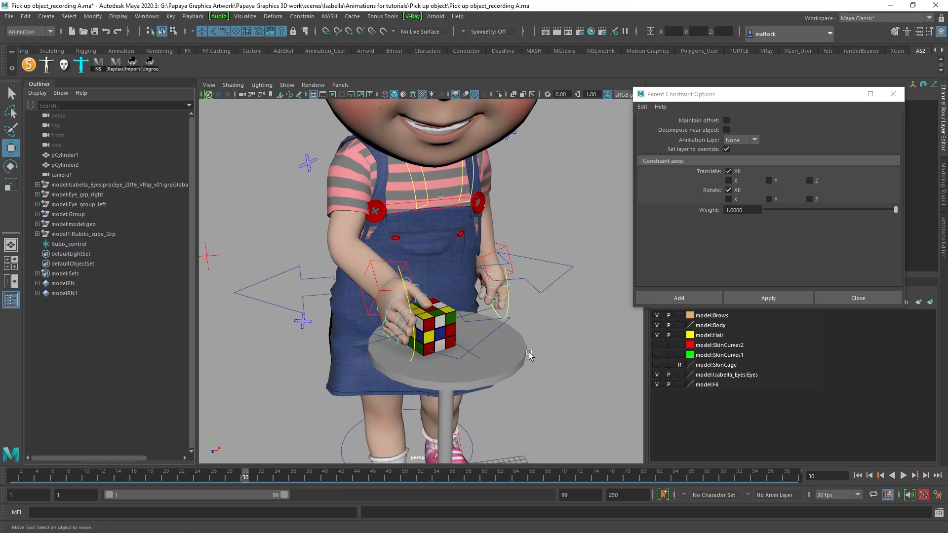
# Step: Test moving the Rubix_control locator at the cube, undo the move and clear the selection
pyautogui.keyDown('alt'); pyautogui.moveTo(591, 356); pyautogui.dragTo(483, 371, button='right'); pyautogui.keyUp('alt')
pyautogui.click(493, 368)
pyautogui.moveTo(438, 338)
pyautogui.mouseDown()
pyautogui.moveTo(442, 330)
pyautogui.moveTo(425, 353)
pyautogui.moveTo(446, 347)
pyautogui.mouseUp()
pyautogui.hotkey('ctrl', 'z')
pyautogui.click(554, 326)
pyautogui.keyDown('alt'); pyautogui.moveTo(292, 311); pyautogui.dragTo(381, 327, button='right'); pyautogui.keyUp('alt')
pyautogui.keyDown('alt'); pyautogui.moveTo(381, 327); pyautogui.dragTo(463, 319); pyautogui.keyUp('alt')
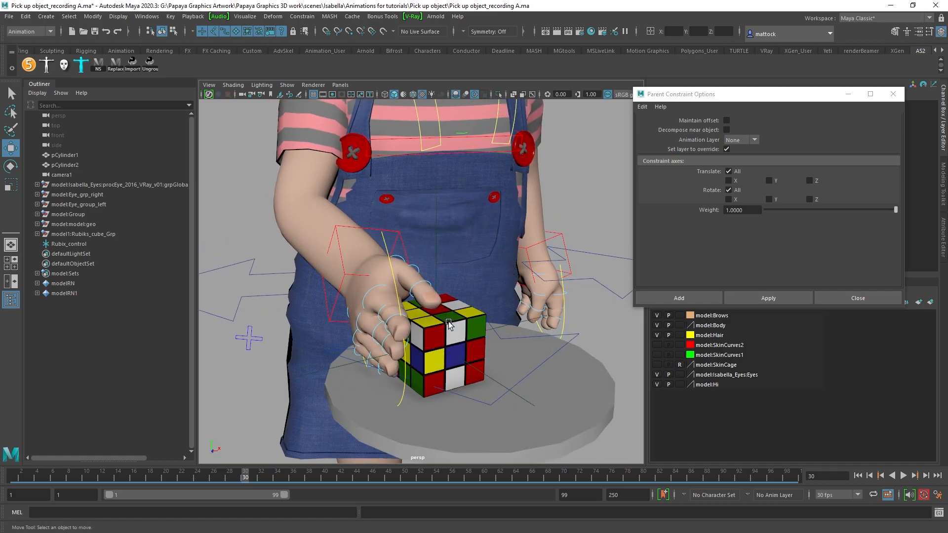
# Step: Parent the Rubik's cube group under the Rubix_control locator, expand its hierarchy and clear the selection
pyautogui.keyDown('alt'); pyautogui.moveTo(518, 346); pyautogui.dragTo(470, 347, button='right'); pyautogui.keyUp('alt')
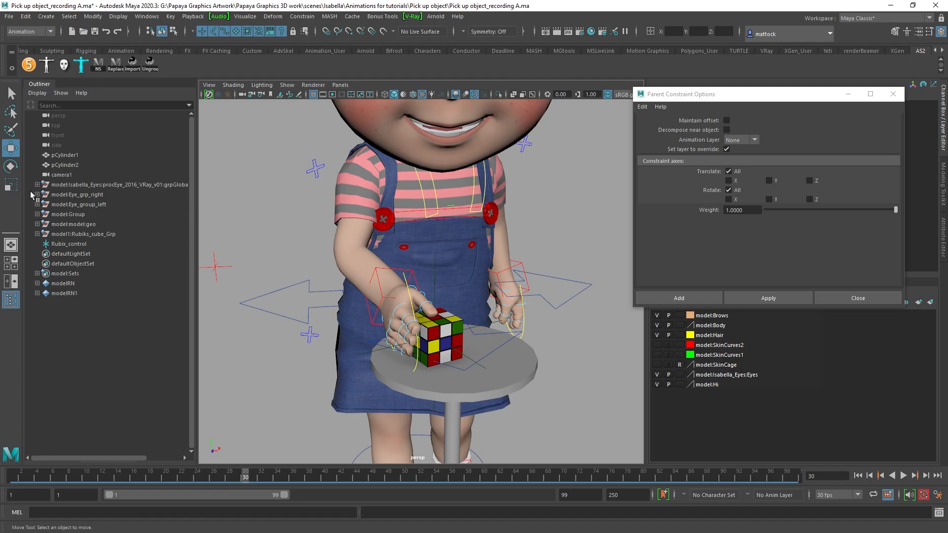
pyautogui.click(81, 235)
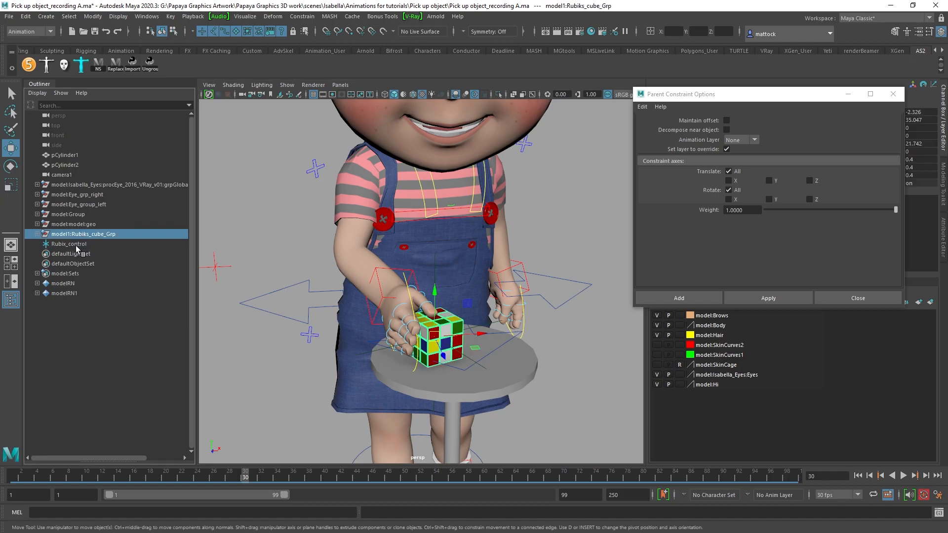
pyautogui.keyDown('ctrl'); pyautogui.click(76, 244); pyautogui.keyUp('ctrl')
pyautogui.press('p')
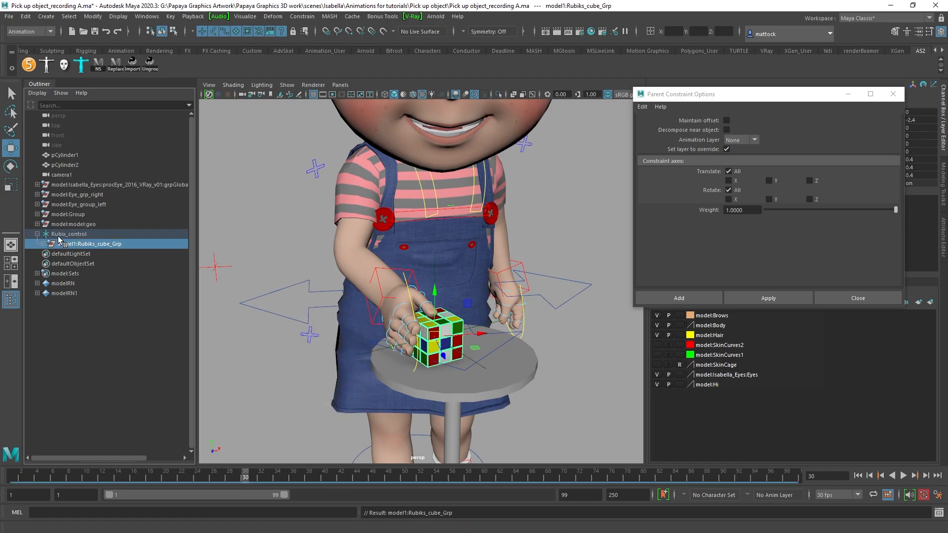
pyautogui.click(44, 246)
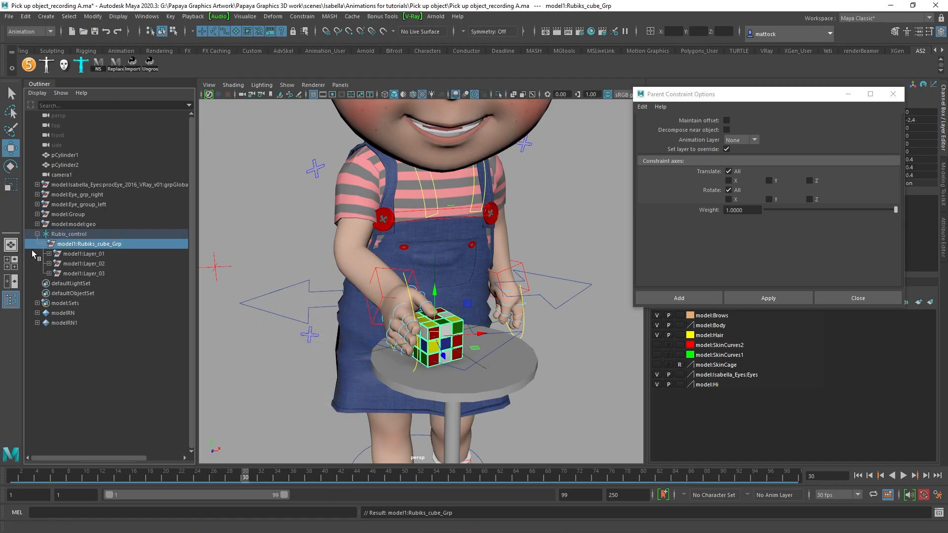
pyautogui.click(96, 342)
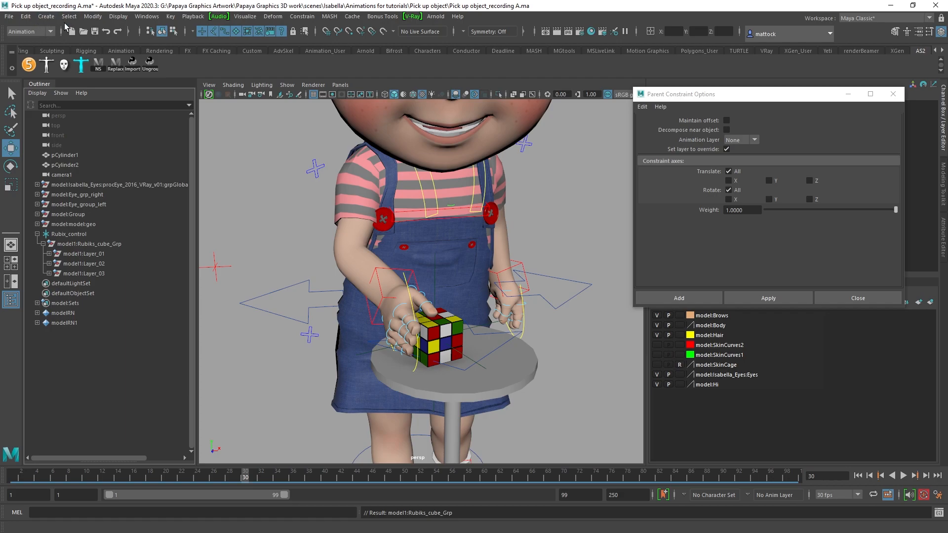
pyautogui.click(24, 19)
pyautogui.click(24, 20)
pyautogui.click(9, 17)
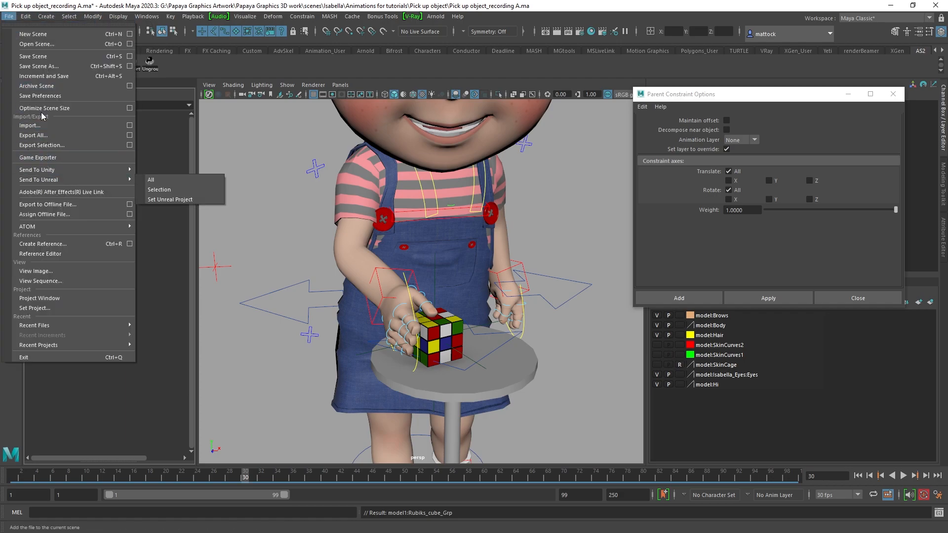
pyautogui.moveTo(27, 18)
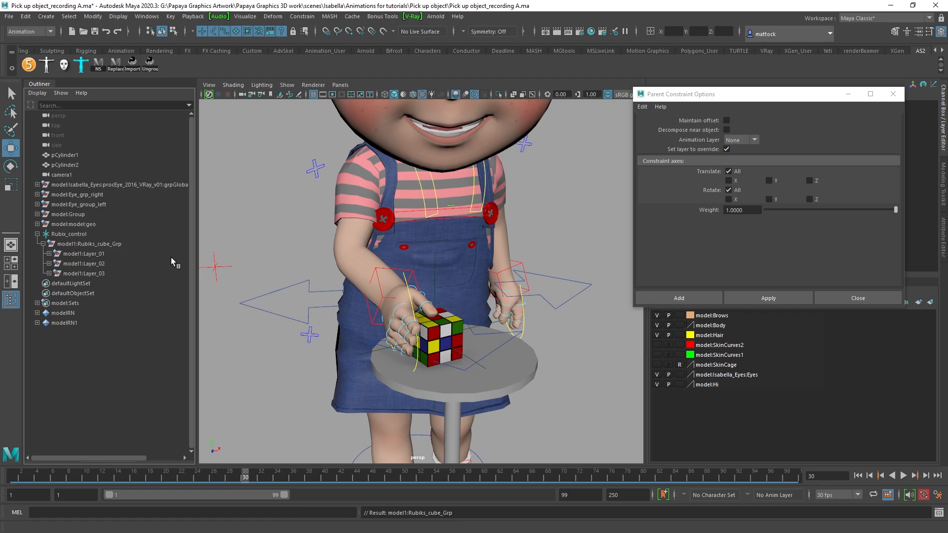
# Step: Test moving the Rubix_control locator together with its nested cube, undo the move and clear the selection
pyautogui.click(73, 236)
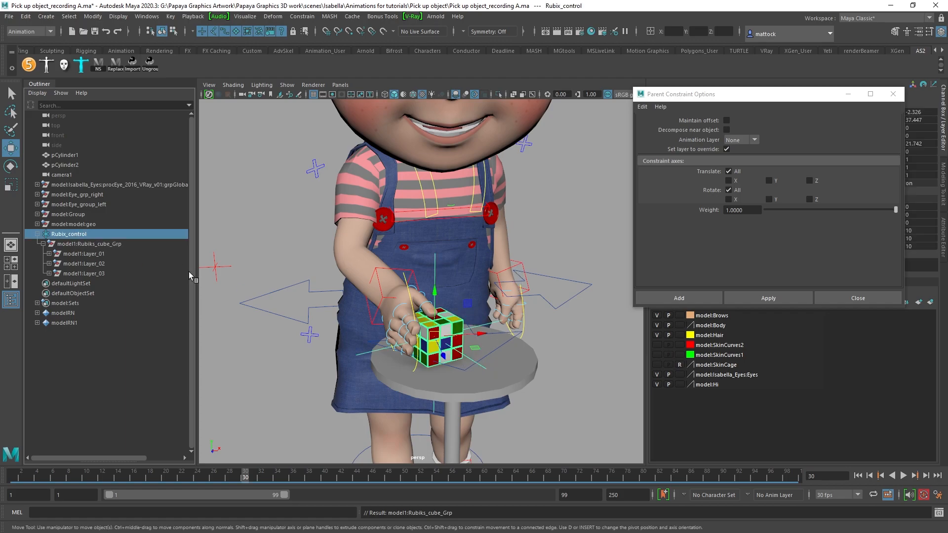
pyautogui.click(479, 369)
pyautogui.click(480, 365)
pyautogui.moveTo(435, 330)
pyautogui.mouseDown()
pyautogui.moveTo(429, 319)
pyautogui.moveTo(478, 308)
pyautogui.moveTo(446, 316)
pyautogui.mouseUp()
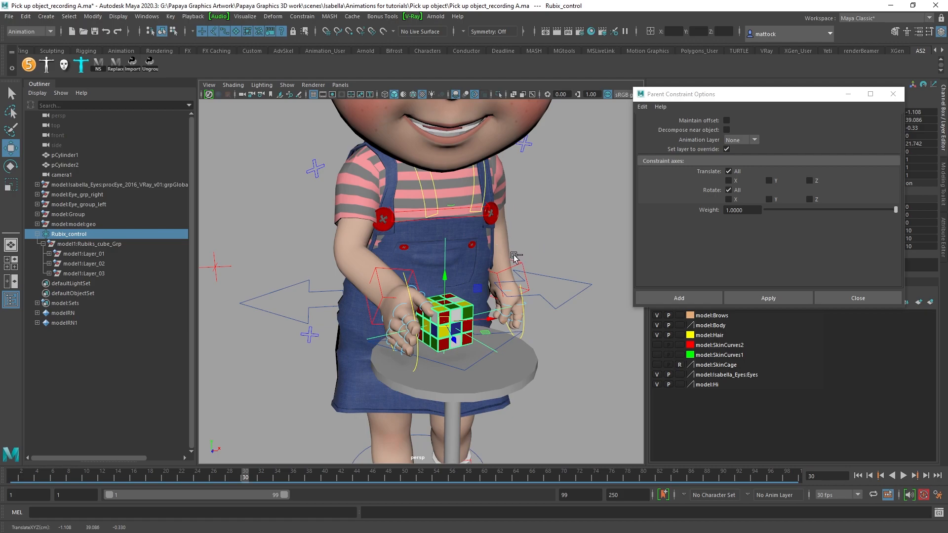
pyautogui.hotkey('ctrl', 'z')
pyautogui.click(562, 245)
pyautogui.keyDown('alt'); pyautogui.moveTo(563, 246); pyautogui.dragTo(436, 309); pyautogui.keyUp('alt')
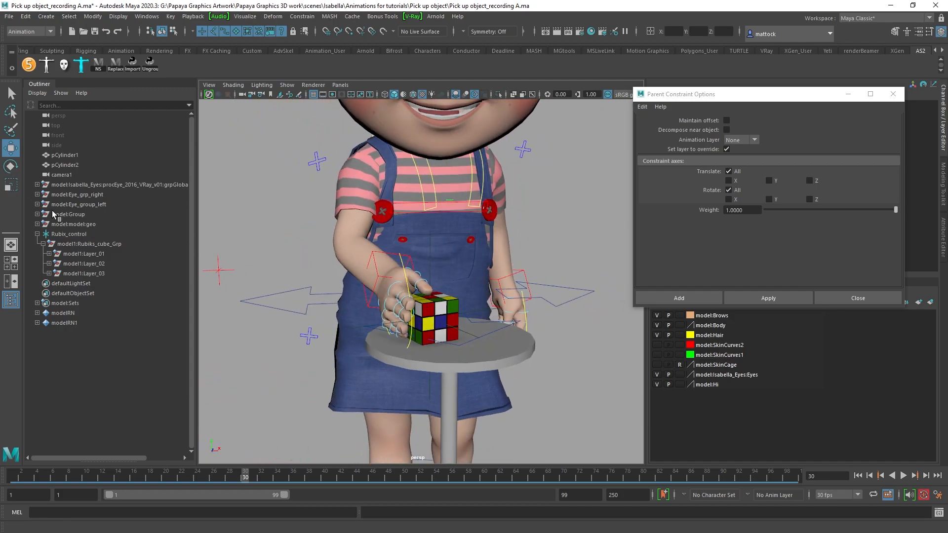
# Step: Group the Rubix_control locator and rename the new group Constraint_grp
pyautogui.click(37, 234)
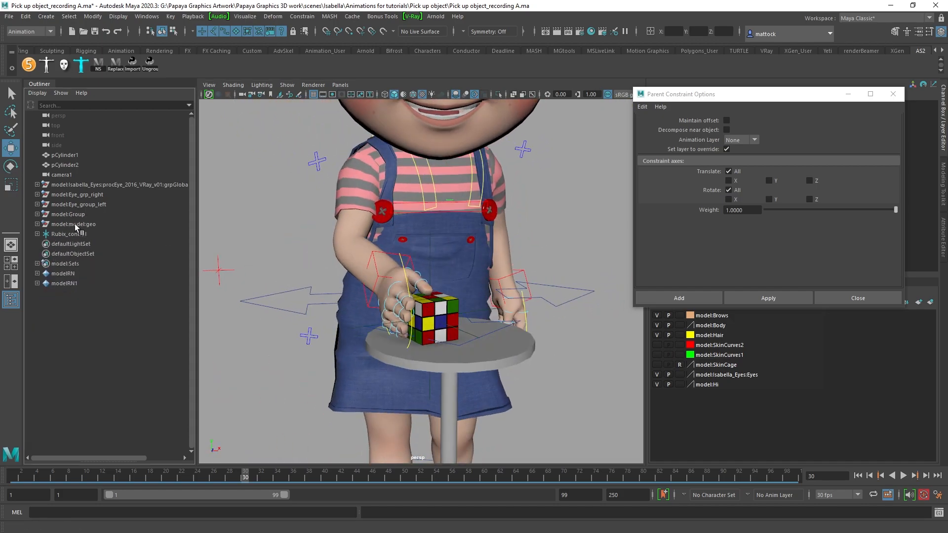
pyautogui.keyDown('alt'); pyautogui.moveTo(464, 310); pyautogui.dragTo(456, 331); pyautogui.keyUp('alt')
pyautogui.scroll(5, 403, 338)
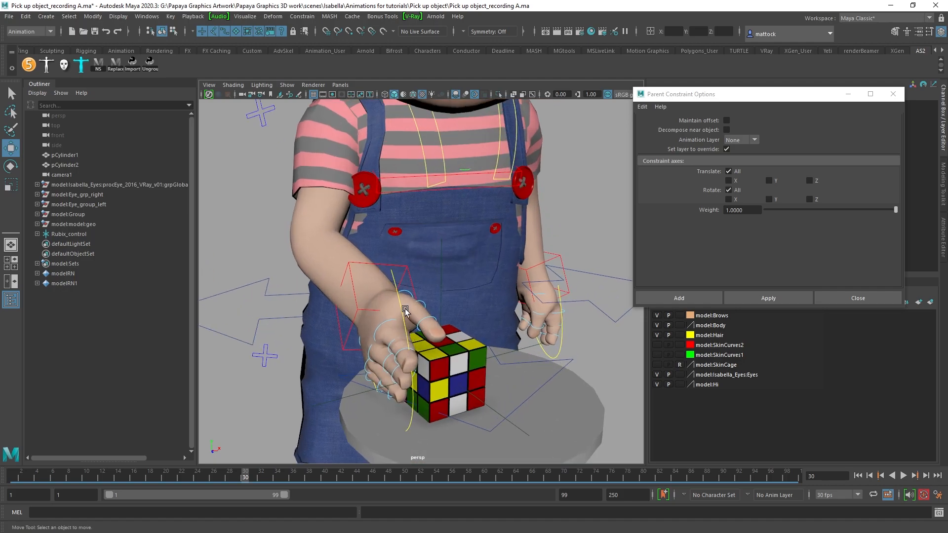
pyautogui.keyDown('alt'); pyautogui.moveTo(412, 313); pyautogui.dragTo(410, 304, button='middle'); pyautogui.keyUp('alt')
pyautogui.keyDown('alt'); pyautogui.moveTo(410, 304); pyautogui.dragTo(413, 282); pyautogui.keyUp('alt')
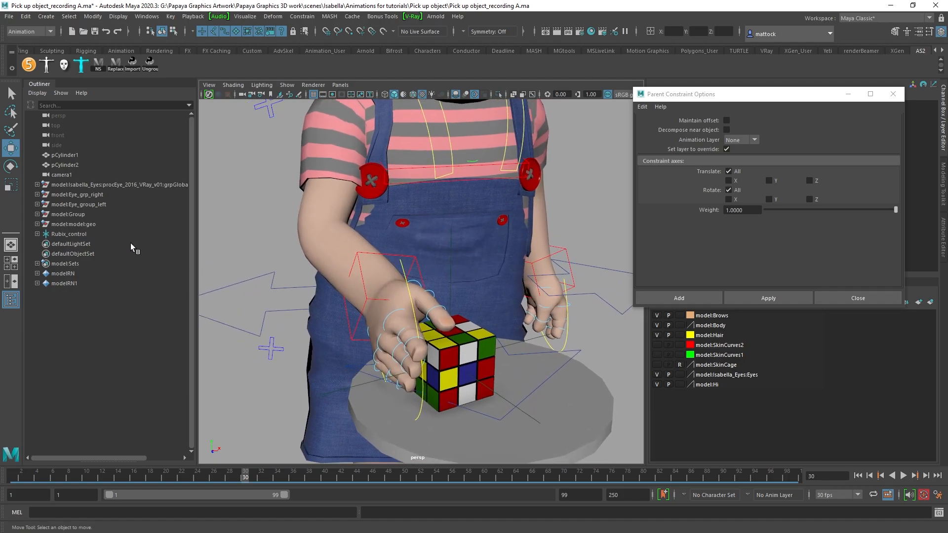
pyautogui.click(77, 224)
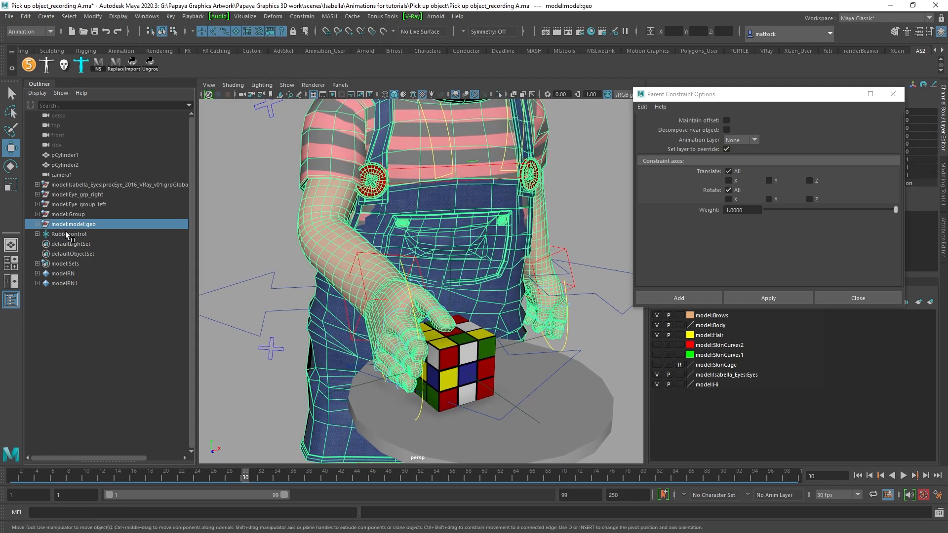
pyautogui.click(79, 234)
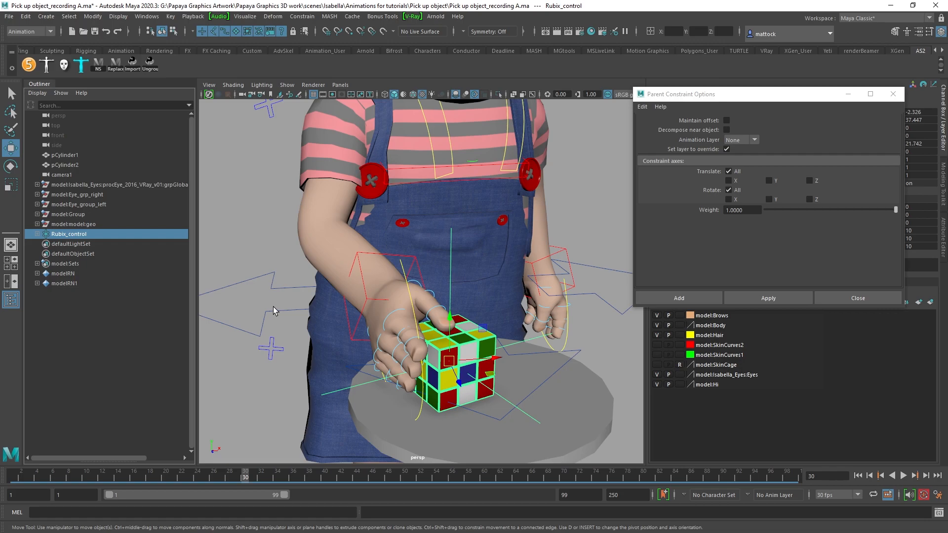
pyautogui.hotkey('ctrl', 'g')
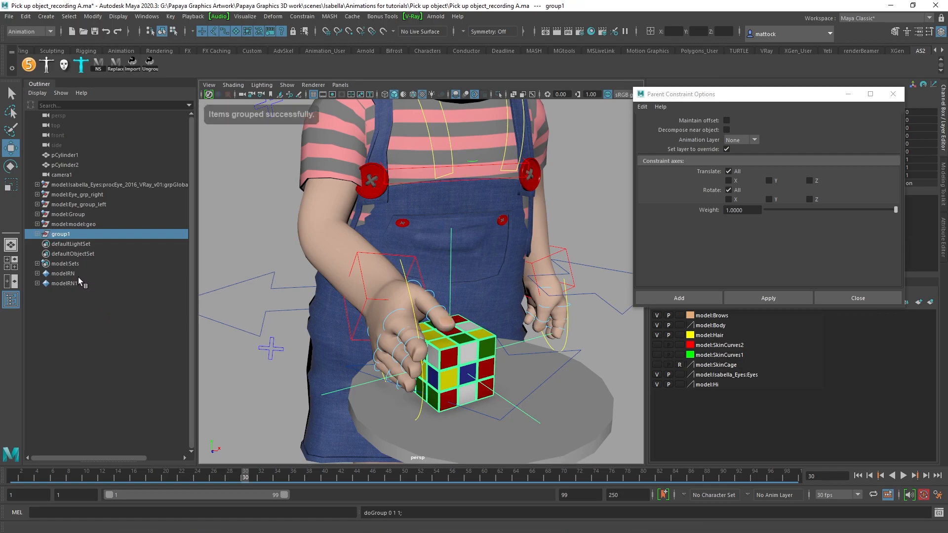
pyautogui.doubleClick(64, 235)
pyautogui.write('c')
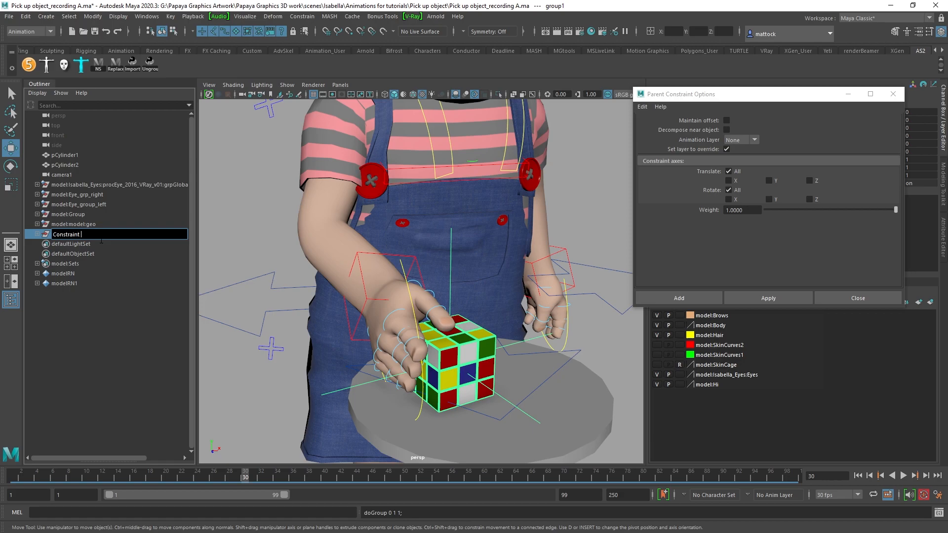
pyautogui.press('Return')
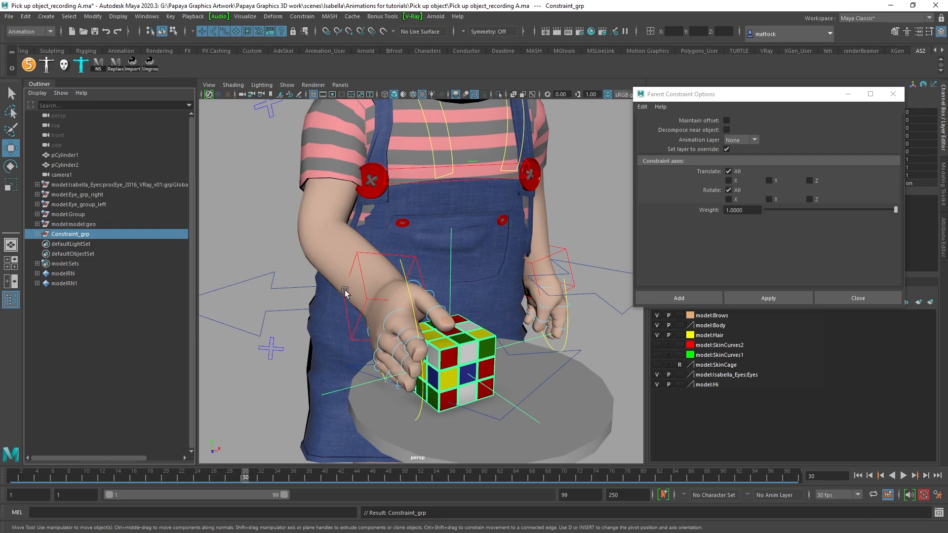
# Step: Expand the Constraint_grp hierarchy, test moving the Rubix_control locator inside it and undo the move
pyautogui.click(38, 234)
pyautogui.click(44, 244)
pyautogui.click(115, 254)
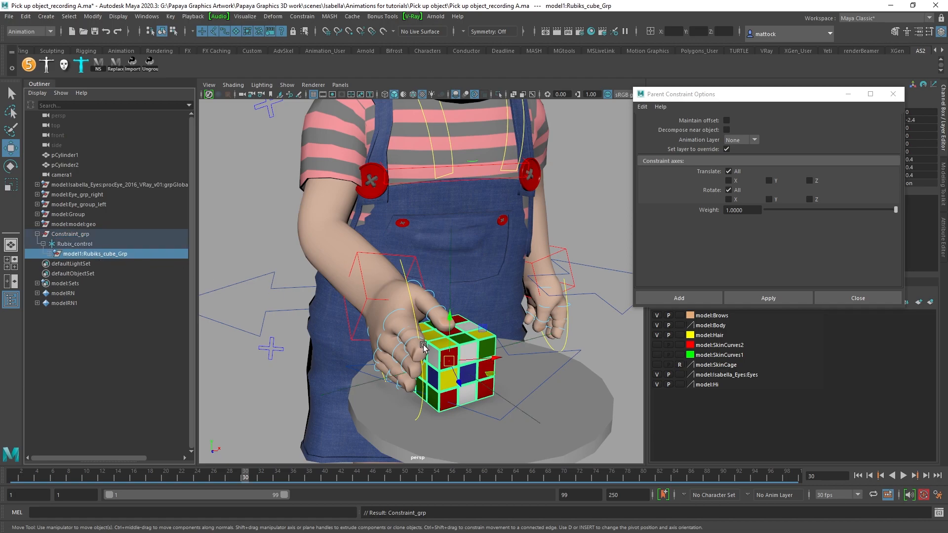
pyautogui.click(74, 243)
pyautogui.moveTo(449, 361); pyautogui.dragTo(482, 347)
pyautogui.hotkey('ctrl', 'z')
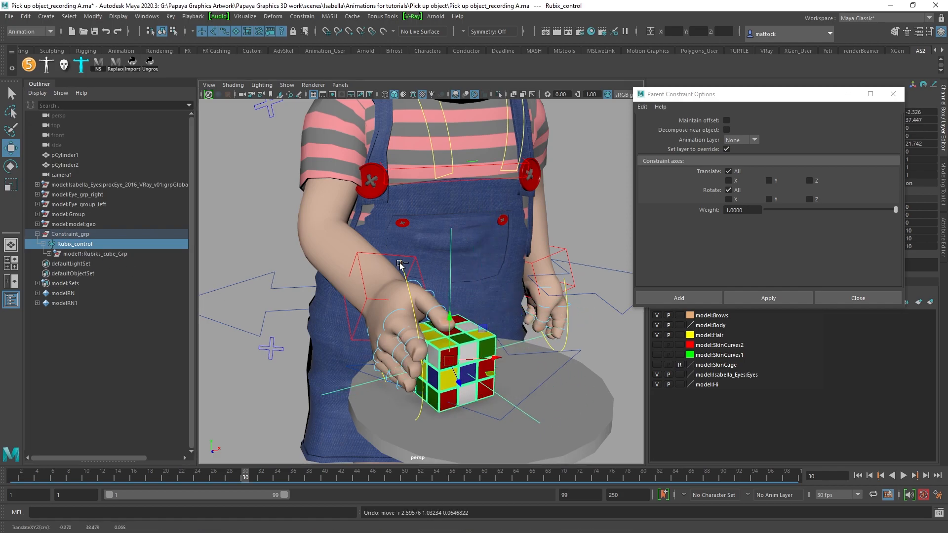
# Step: Center the pivot of Constraint_grp on the cube, then test moving the group and undo the move
pyautogui.click(73, 235)
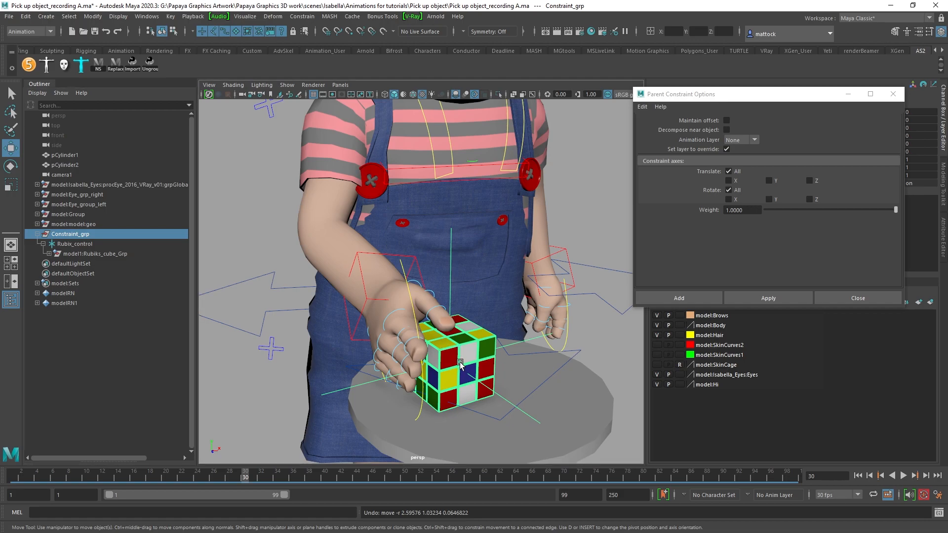
pyautogui.keyDown('alt'); pyautogui.moveTo(583, 323); pyautogui.dragTo(425, 301, button='right'); pyautogui.keyUp('alt')
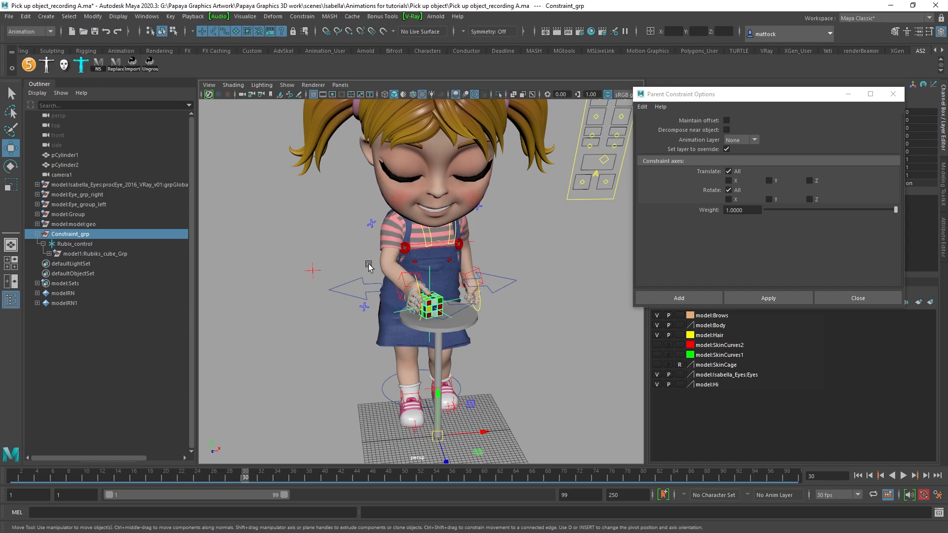
pyautogui.click(97, 17)
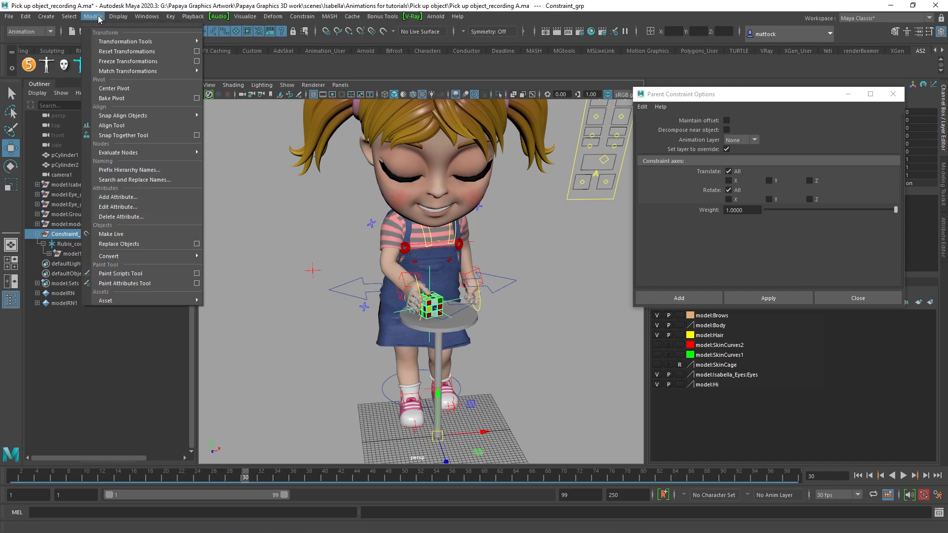
pyautogui.click(134, 90)
pyautogui.keyDown('alt'); pyautogui.moveTo(344, 222); pyautogui.dragTo(551, 287, button='right'); pyautogui.keyUp('alt')
pyautogui.keyDown('alt'); pyautogui.moveTo(561, 340); pyautogui.dragTo(515, 338, button='right'); pyautogui.keyUp('alt')
pyautogui.moveTo(448, 359); pyautogui.dragTo(483, 320)
pyautogui.hotkey('ctrl', 'z')
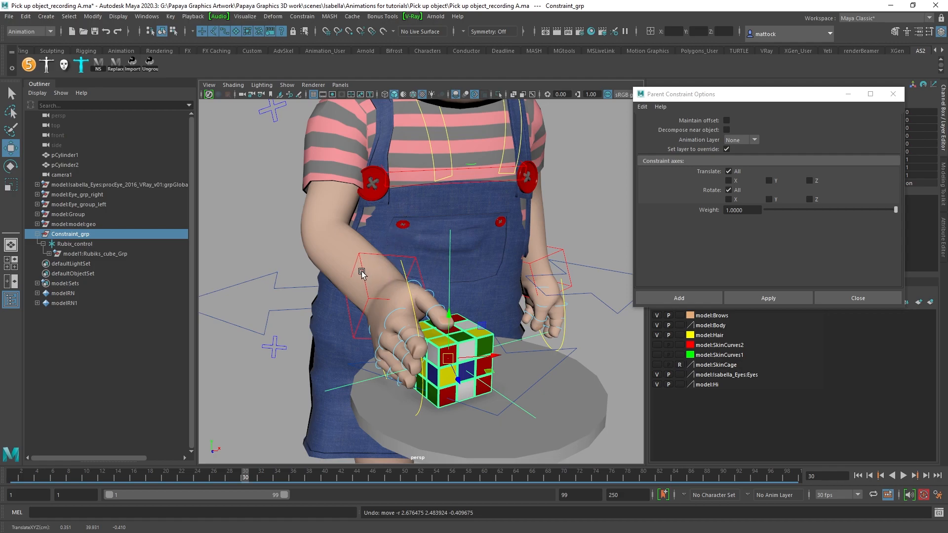
# Step: Close the parent constraint options window
pyautogui.keyDown('alt'); pyautogui.moveTo(514, 281); pyautogui.dragTo(484, 284, button='right'); pyautogui.keyUp('alt')
pyautogui.keyDown('alt'); pyautogui.moveTo(484, 284); pyautogui.dragTo(494, 324, button='middle'); pyautogui.keyUp('alt')
pyautogui.keyDown('alt'); pyautogui.moveTo(494, 324); pyautogui.dragTo(468, 312); pyautogui.keyUp('alt')
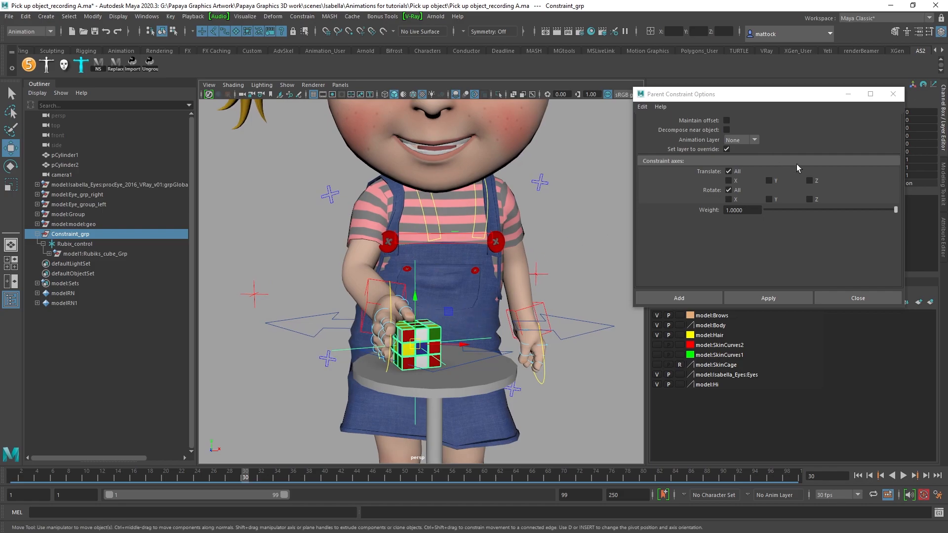
pyautogui.click(893, 94)
pyautogui.keyDown('alt'); pyautogui.moveTo(412, 289); pyautogui.dragTo(420, 291); pyautogui.keyUp('alt')
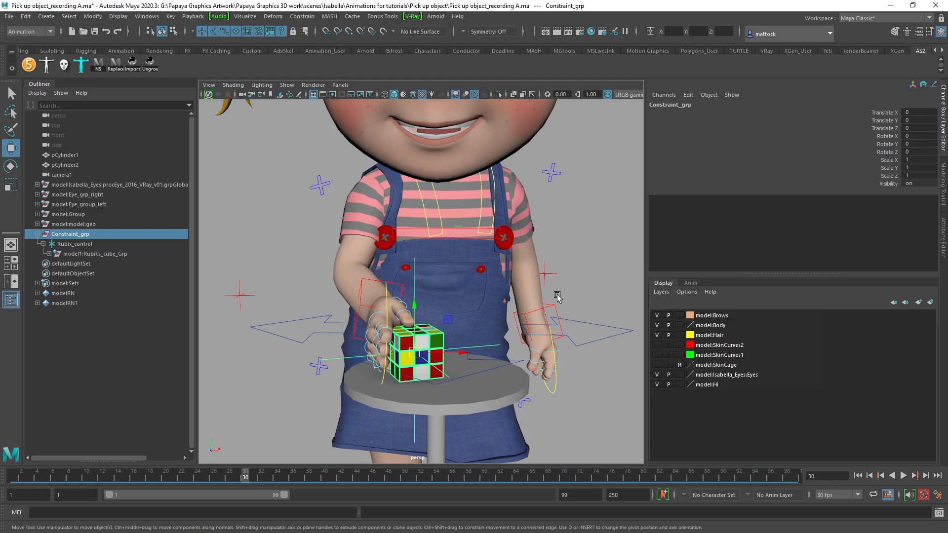
pyautogui.keyDown('alt'); pyautogui.moveTo(486, 279); pyautogui.dragTo(457, 295); pyautogui.keyUp('alt')
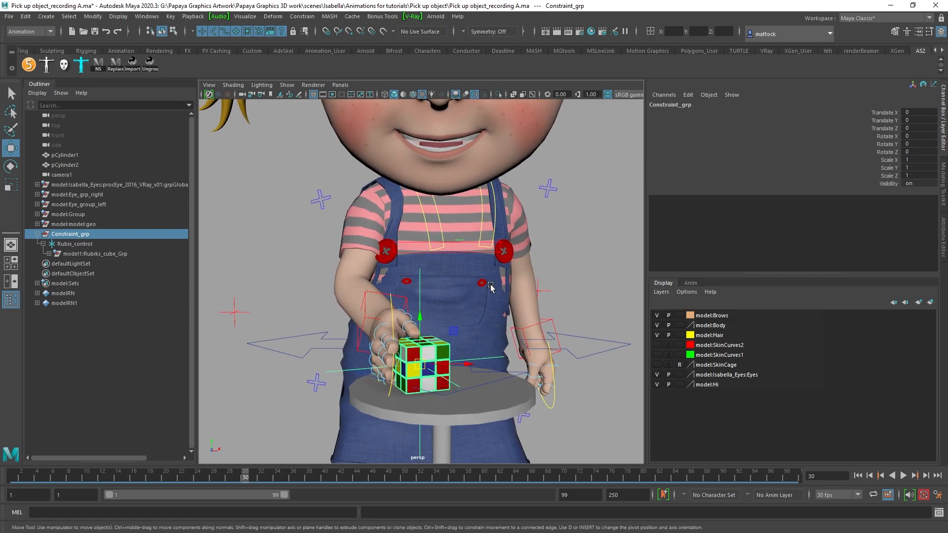
pyautogui.keyDown('alt'); pyautogui.moveTo(447, 291); pyautogui.dragTo(436, 298, button='middle'); pyautogui.keyUp('alt')
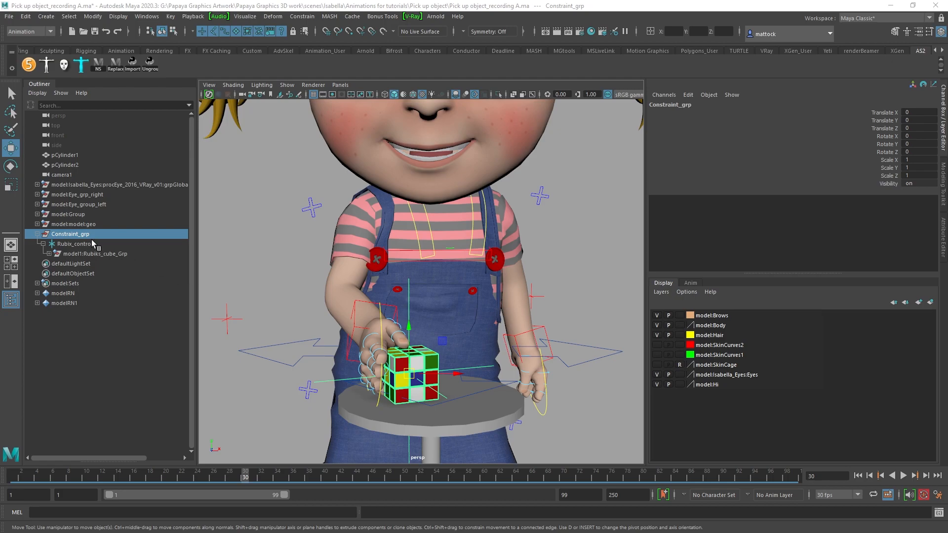
# Step: Parent-constrain Constraint_grp to the right hand control IKArm_R at frame 30 with Maintain offset enabled
pyautogui.moveTo(244, 481)
pyautogui.mouseDown()
pyautogui.moveTo(219, 477)
pyautogui.moveTo(242, 482)
pyautogui.mouseUp()
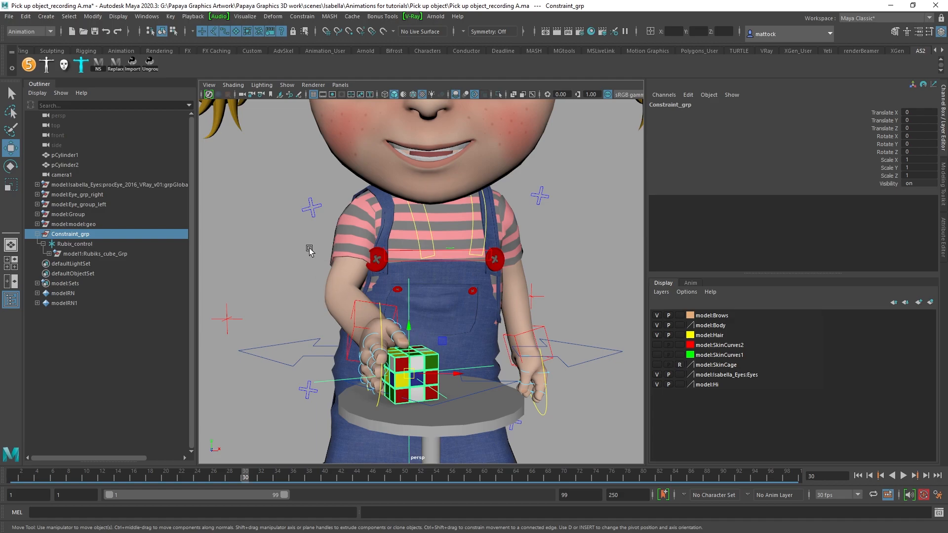
pyautogui.click(352, 313)
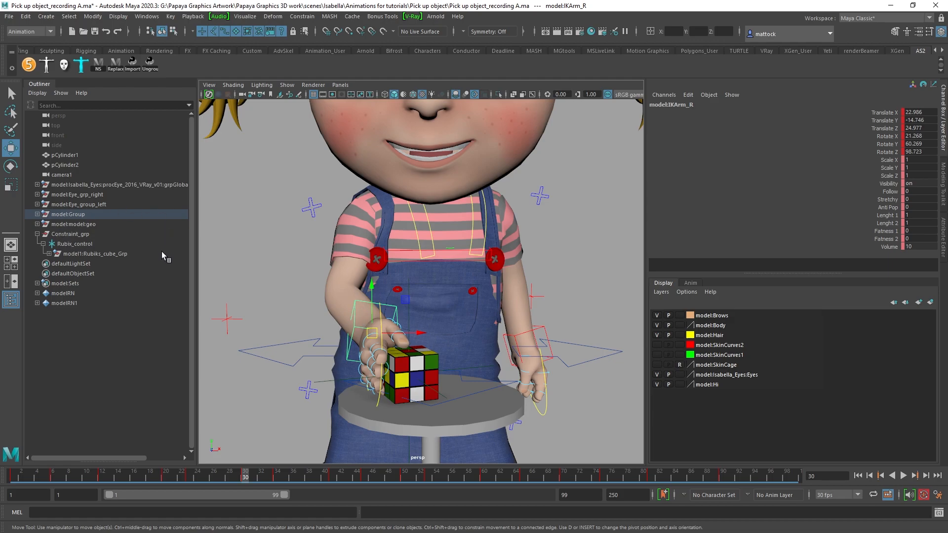
pyautogui.click(81, 234)
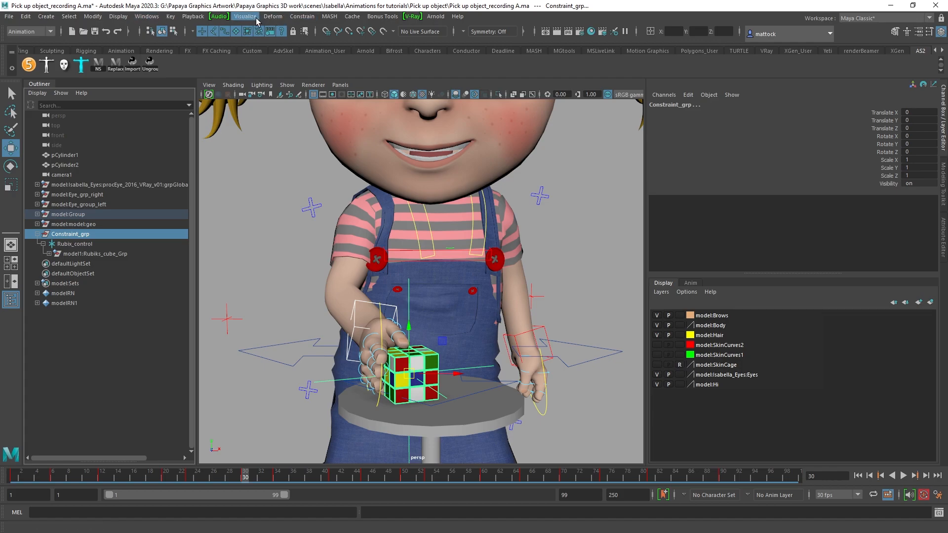
pyautogui.click(25, 33)
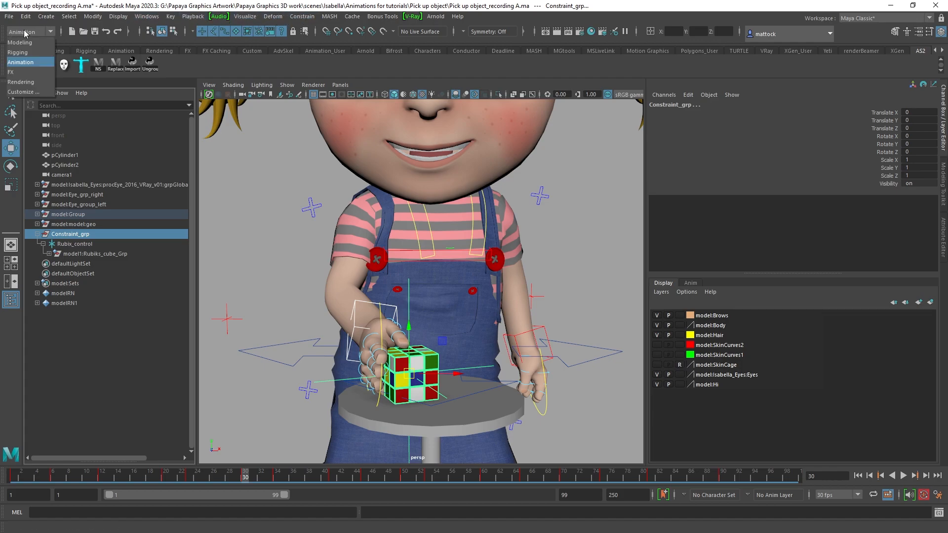
pyautogui.click(301, 17)
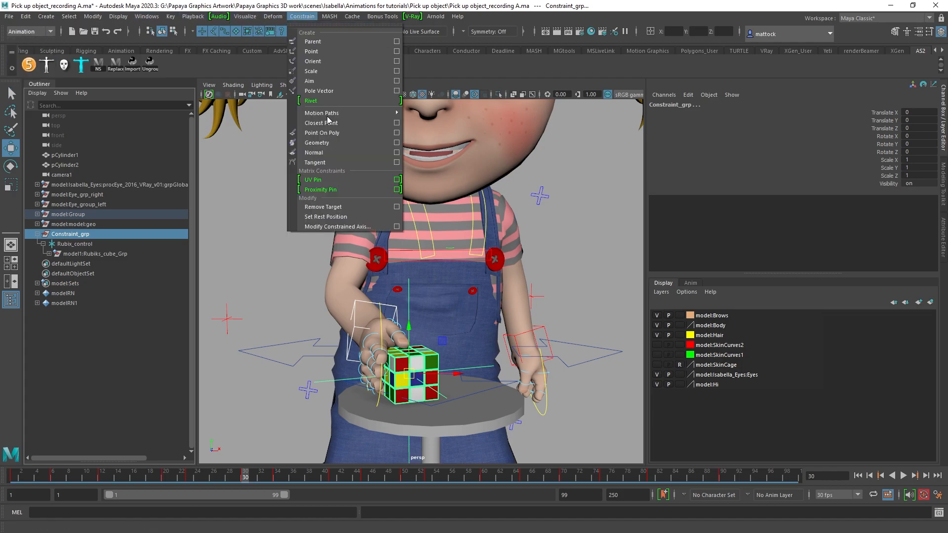
pyautogui.click(397, 42)
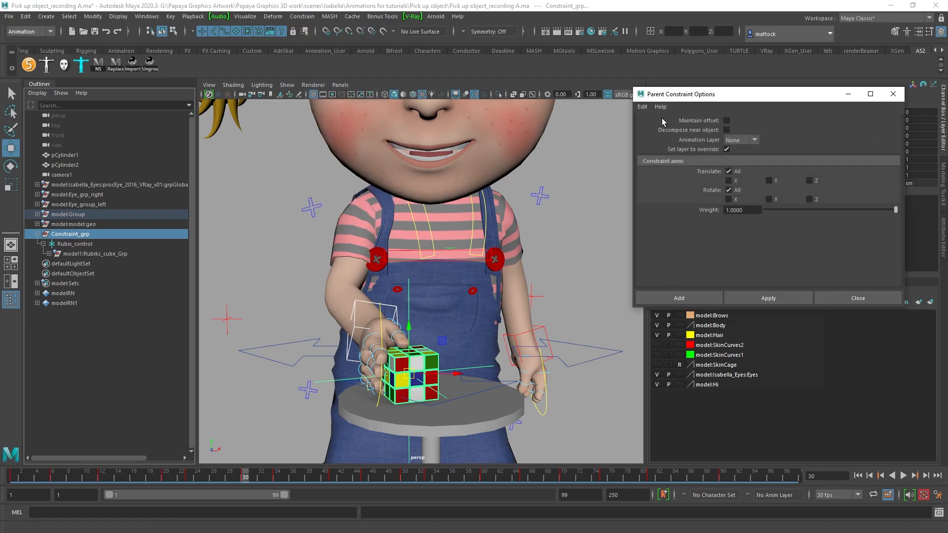
pyautogui.click(727, 121)
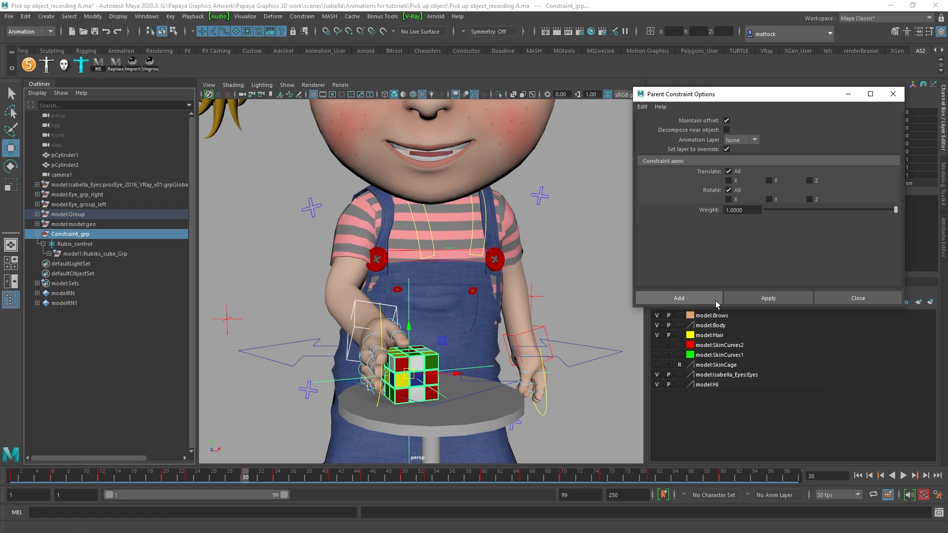
pyautogui.click(692, 299)
pyautogui.moveTo(242, 479)
pyautogui.mouseDown()
pyautogui.moveTo(107, 465)
pyautogui.moveTo(344, 479)
pyautogui.moveTo(150, 476)
pyautogui.moveTo(242, 481)
pyautogui.mouseUp()
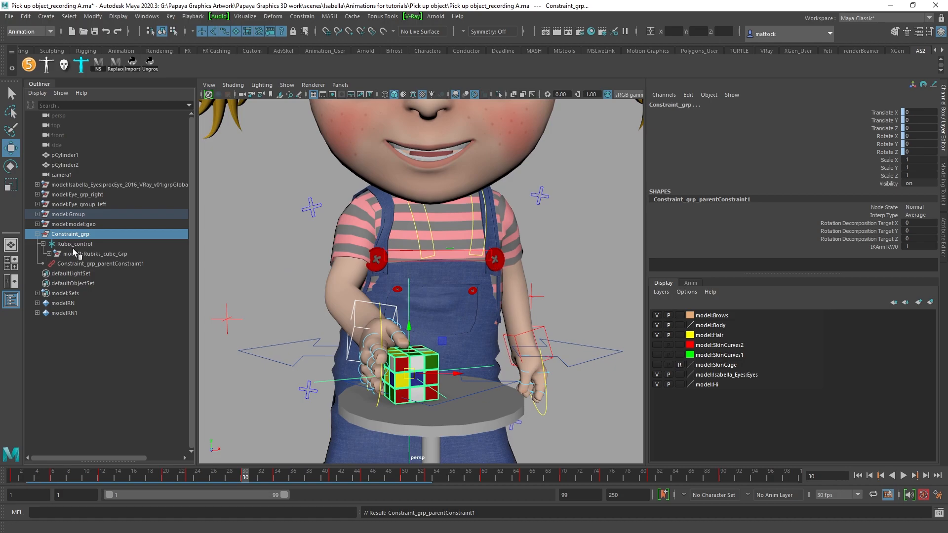
# Step: Select the parent constraint node under Constraint_grp and review its attributes with the viewport widened
pyautogui.click(93, 263)
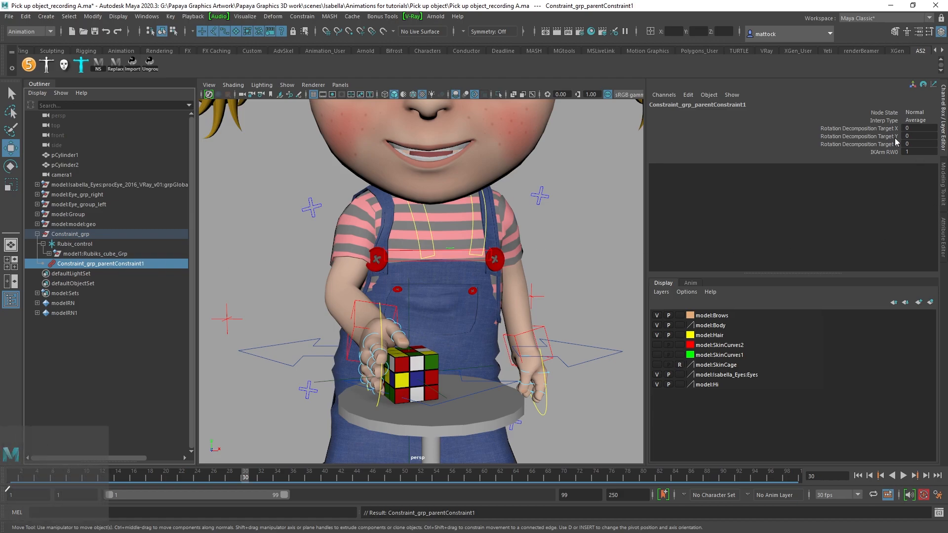
pyautogui.moveTo(644, 220); pyautogui.dragTo(769, 221)
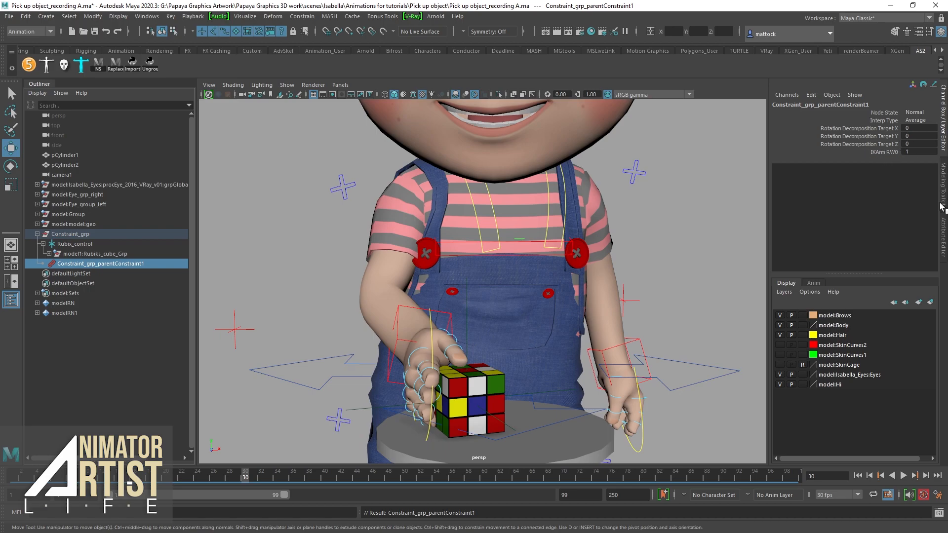
pyautogui.click(941, 236)
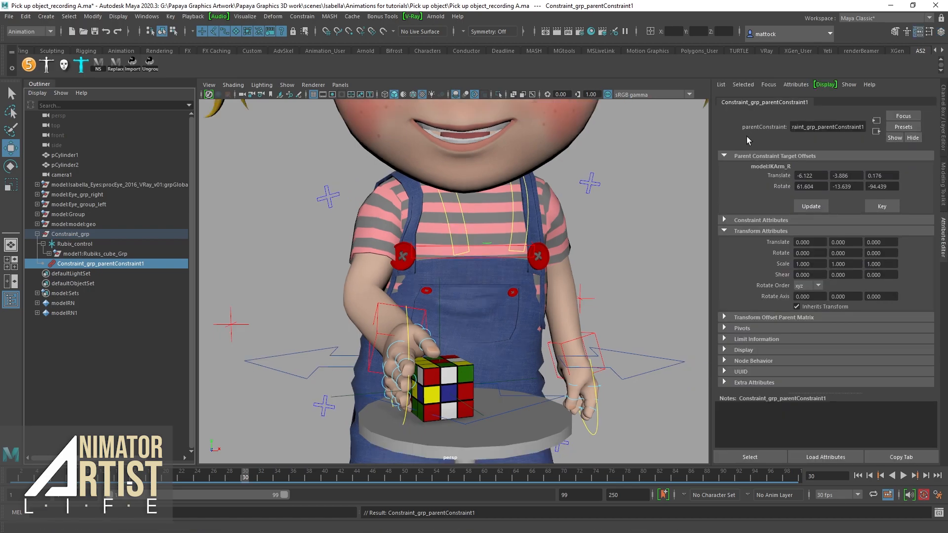
pyautogui.click(943, 116)
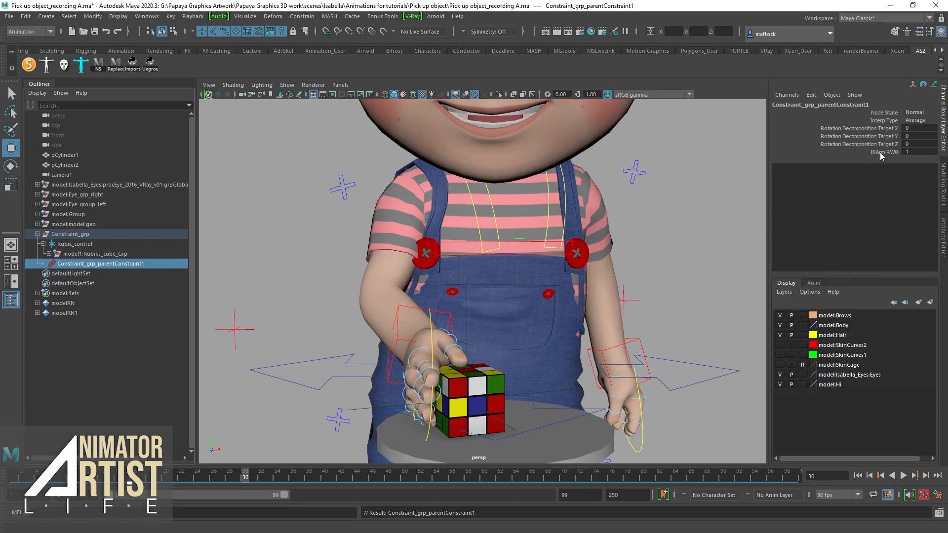
# Step: Test the constraint's IKArm RW0 weight at 0 and 23.8 by playing and scrubbing the animation around frame 30
pyautogui.click(883, 152)
pyautogui.moveTo(708, 178); pyautogui.dragTo(638, 188, button='middle')
pyautogui.hotkey('alt', 'v')
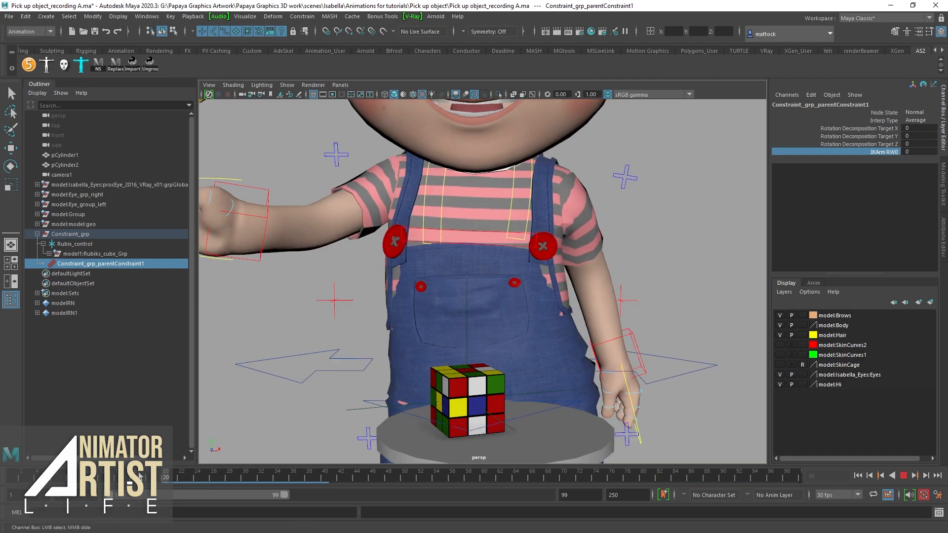
pyautogui.click(246, 478)
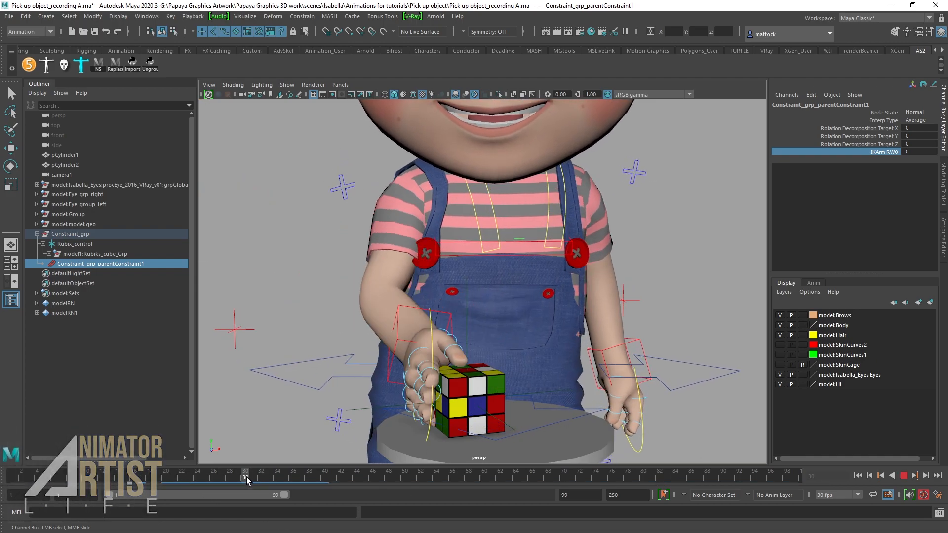
pyautogui.moveTo(676, 213); pyautogui.dragTo(692, 213, button='middle')
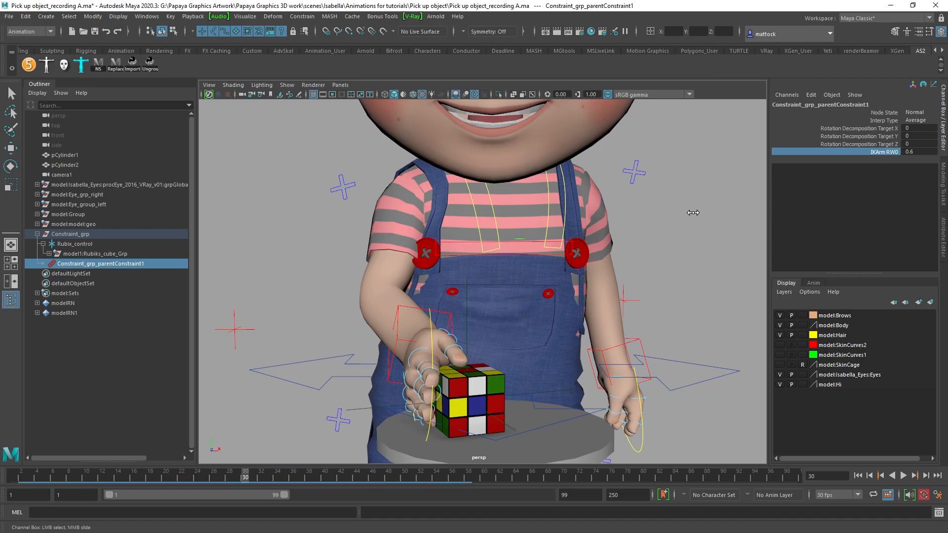
pyautogui.hotkey('alt', 'v')
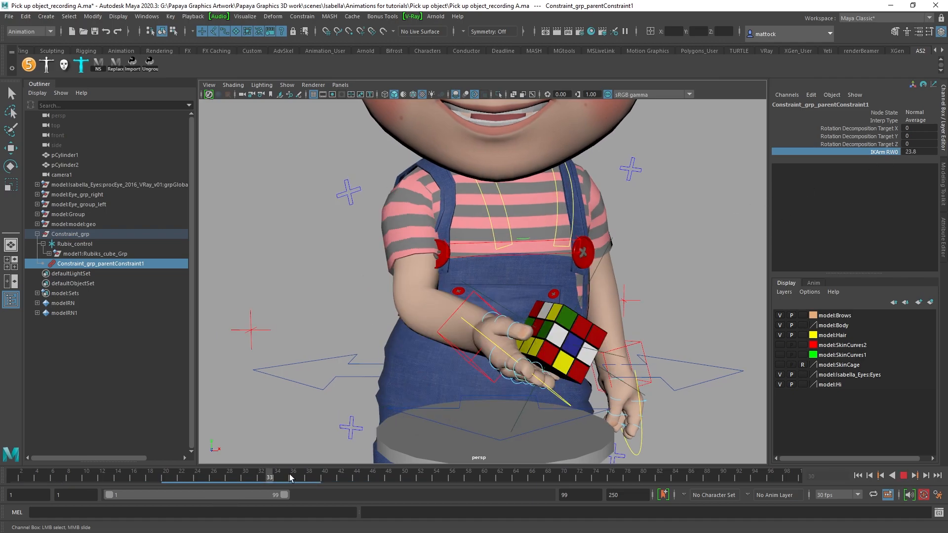
pyautogui.moveTo(250, 479); pyautogui.dragTo(206, 478)
pyautogui.moveTo(231, 477); pyautogui.dragTo(245, 476)
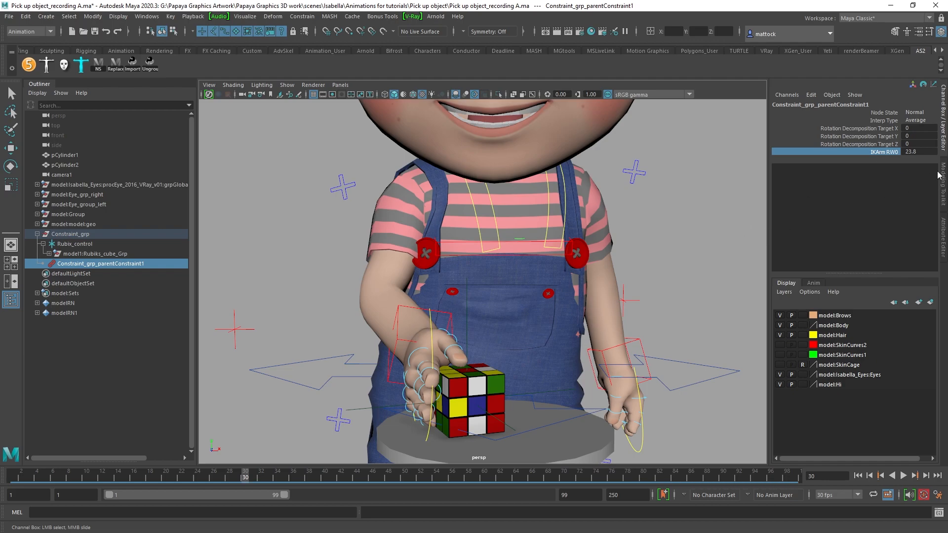
# Step: Set the constraint's IKArm RW0 weight to 1 and key it at frame 30
pyautogui.doubleClick(918, 152)
pyautogui.press('Return')
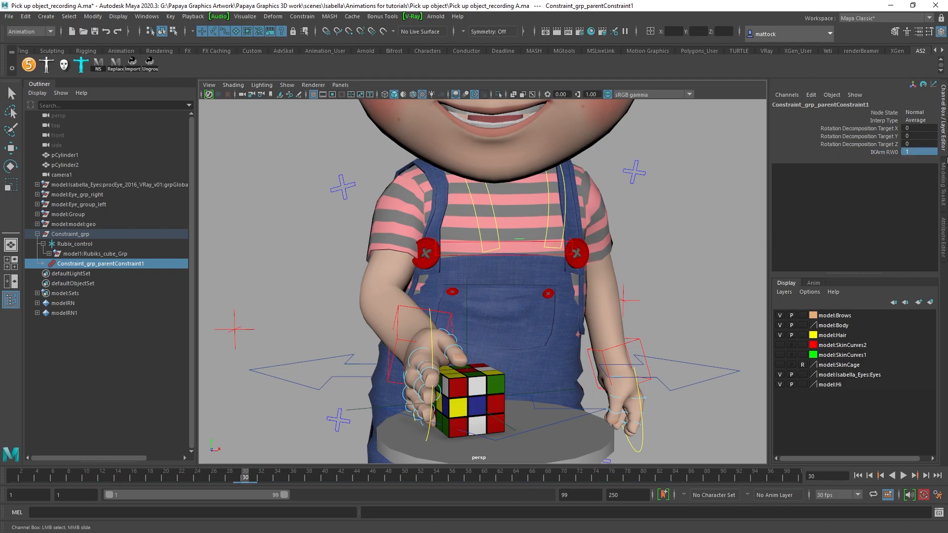
pyautogui.rightClick(890, 152)
pyautogui.click(882, 171)
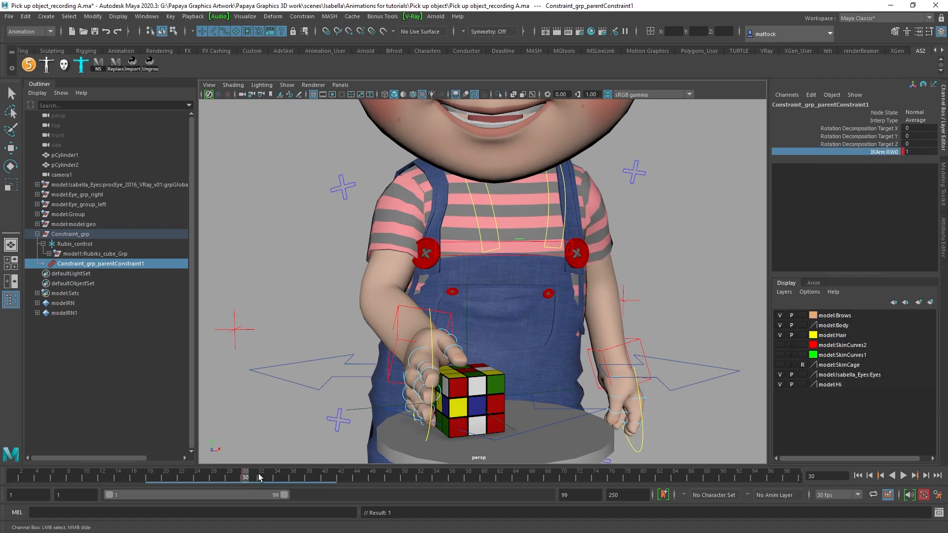
# Step: Key the constraint's IKArm RW0 weight at 0 on frame 29
pyautogui.moveTo(243, 478); pyautogui.dragTo(238, 478)
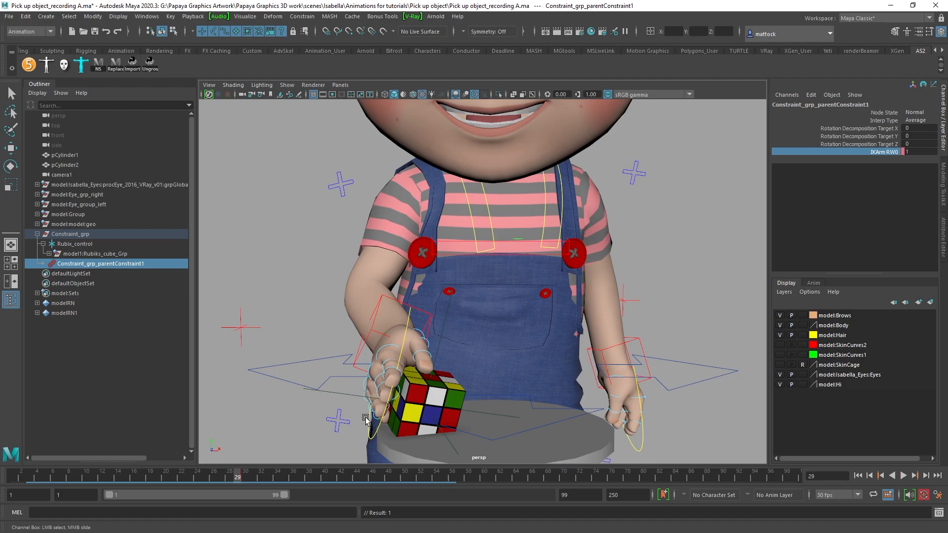
pyautogui.doubleClick(923, 151)
pyautogui.write('0')
pyautogui.press('Return')
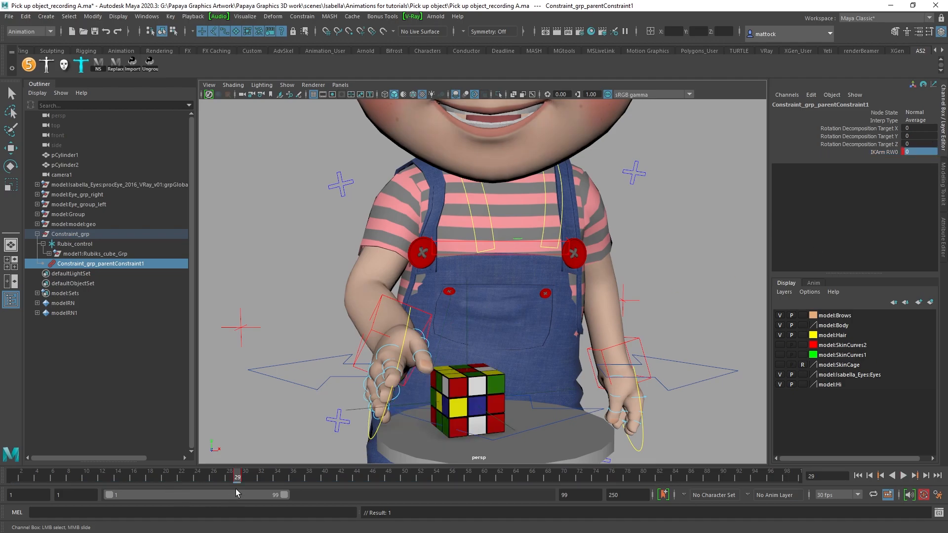
# Step: Play the animation and scrub between frames 29 and 30 to check the constraint weight switching on
pyautogui.hotkey('alt', 'v')
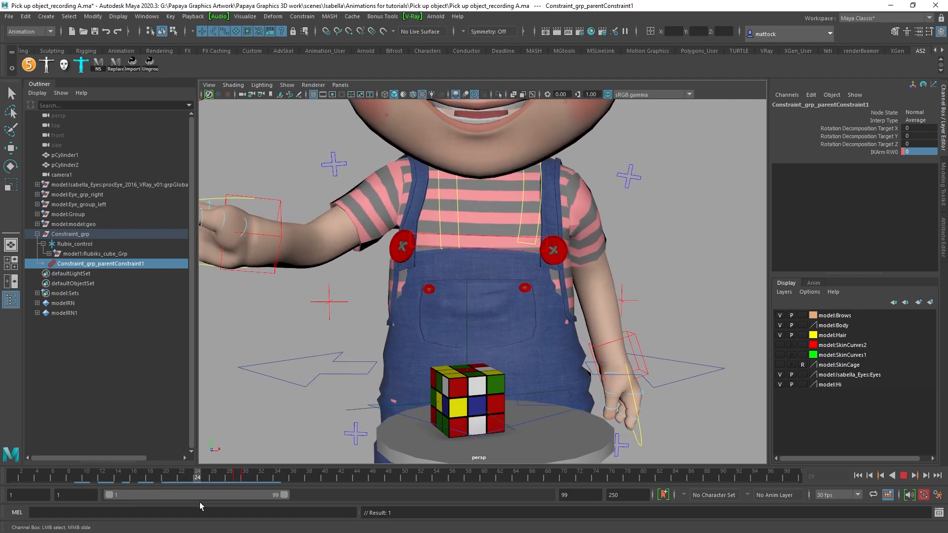
pyautogui.moveTo(212, 490); pyautogui.dragTo(243, 481)
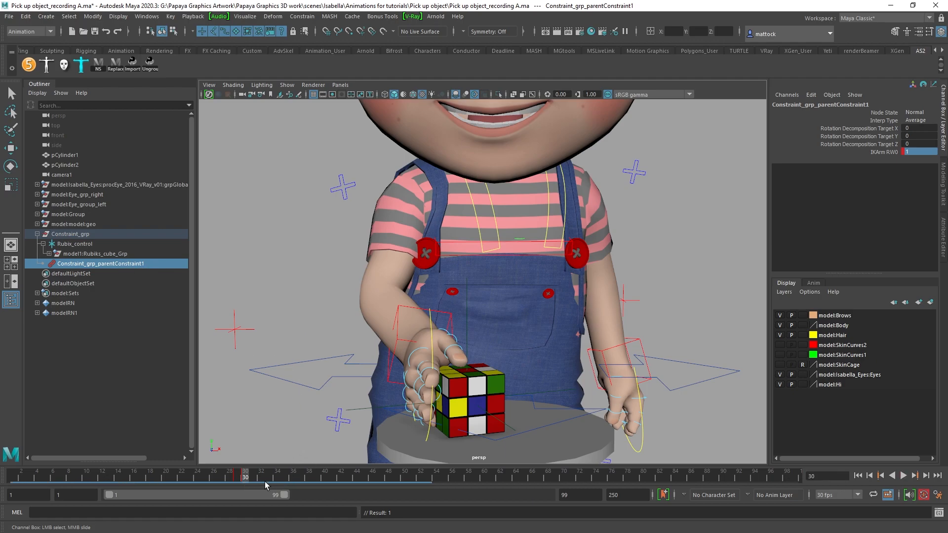
pyautogui.moveTo(247, 475)
pyautogui.mouseDown()
pyautogui.moveTo(329, 478)
pyautogui.moveTo(159, 476)
pyautogui.moveTo(329, 483)
pyautogui.moveTo(197, 479)
pyautogui.moveTo(238, 482)
pyautogui.mouseUp()
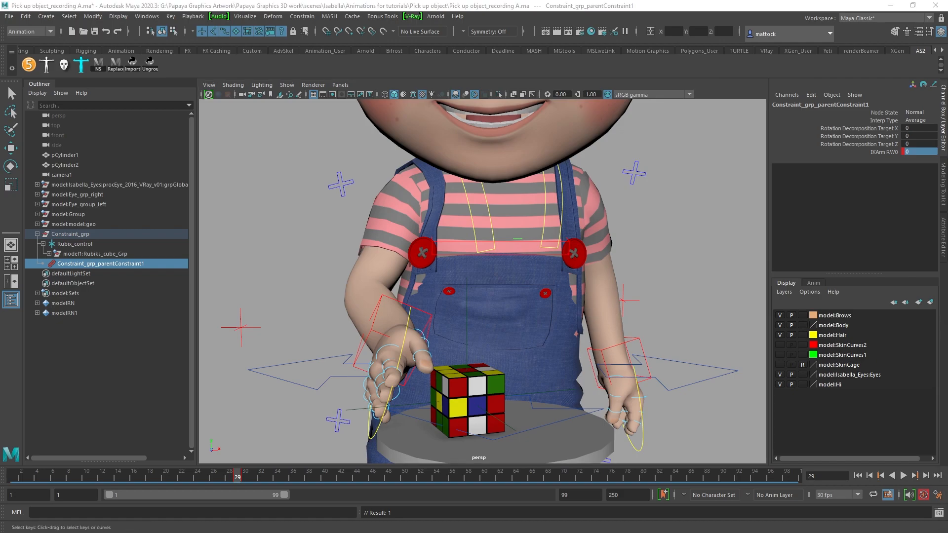
# Step: Examine the IKArm RW0 weight curve between frames 29 and 30 in the Graph Editor, then minimize the editor
pyautogui.moveTo(947, 395); pyautogui.dragTo(724, 103)
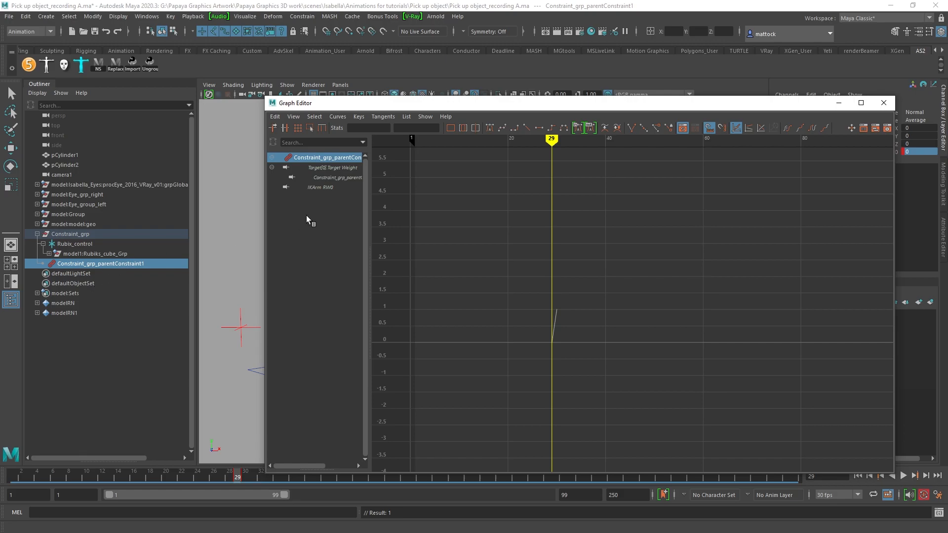
pyautogui.click(320, 187)
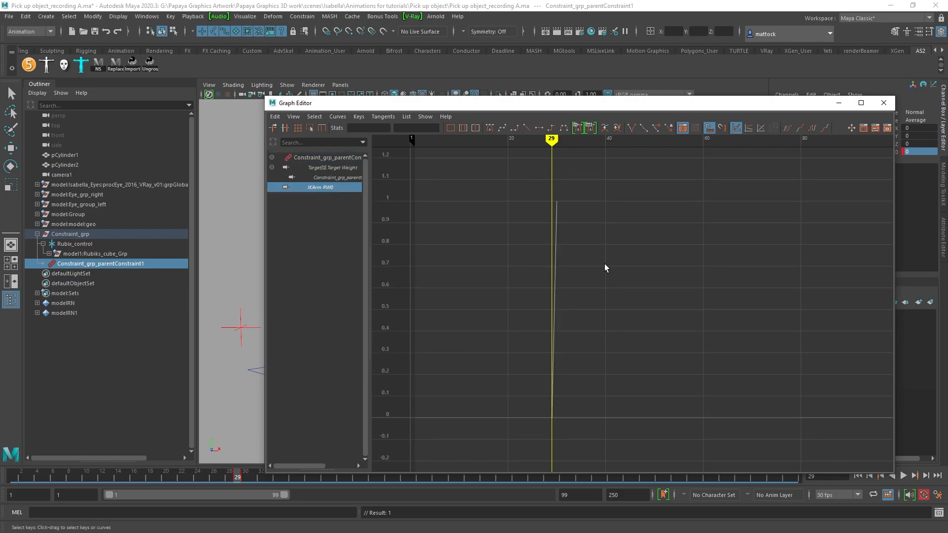
pyautogui.keyDown('alt'); pyautogui.keyDown('shift'); pyautogui.moveTo(610, 257); pyautogui.dragTo(620, 313, button='right'); pyautogui.keyUp('shift'); pyautogui.keyUp('alt')
pyautogui.keyDown('alt'); pyautogui.keyDown('shift'); pyautogui.moveTo(499, 316); pyautogui.dragTo(567, 319, button='right'); pyautogui.keyUp('shift'); pyautogui.keyUp('alt')
pyautogui.keyDown('alt'); pyautogui.moveTo(567, 319); pyautogui.dragTo(761, 297, button='middle'); pyautogui.keyUp('alt')
pyautogui.press('f')
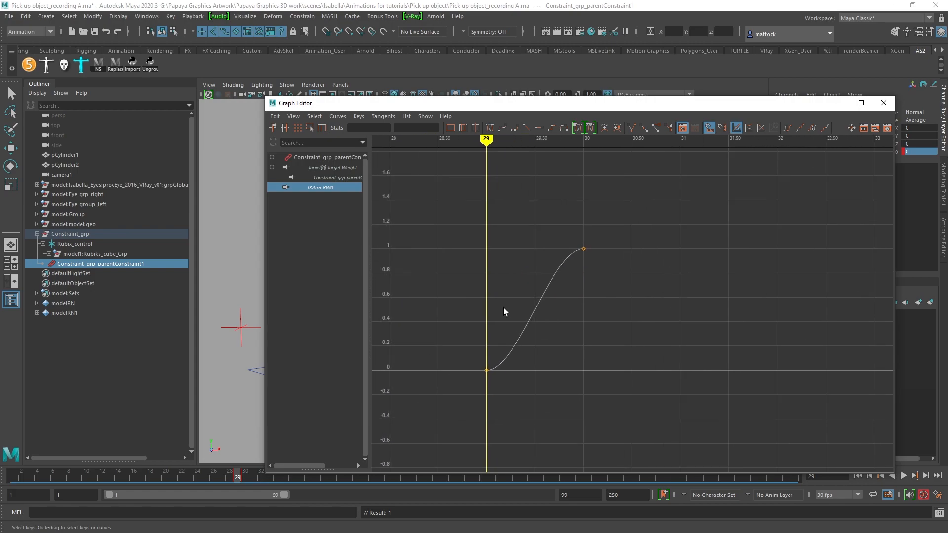
pyautogui.moveTo(462, 322); pyautogui.dragTo(525, 413)
pyautogui.press('w')
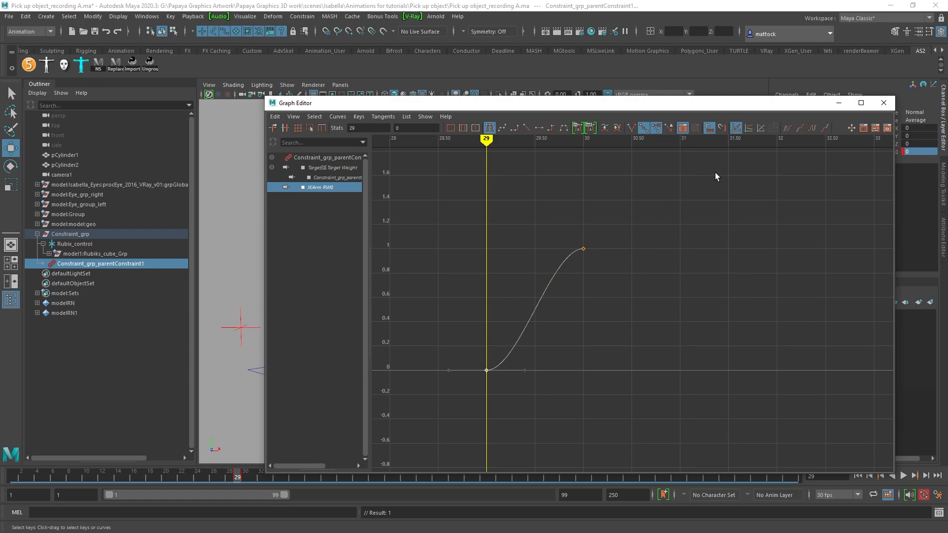
pyautogui.click(840, 102)
# Step: Play and scrub the pick-up animation through frame 66, checking how the cube follows the hand
pyautogui.hotkey('alt', 'v')
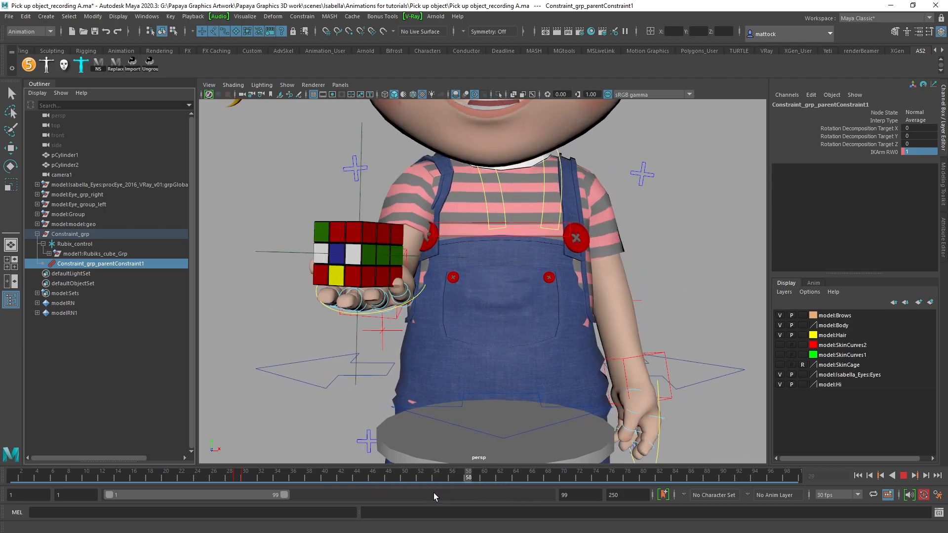
pyautogui.hotkey('alt', 'v')
pyautogui.keyDown('alt'); pyautogui.moveTo(609, 404); pyautogui.dragTo(544, 353, button='right'); pyautogui.keyUp('alt')
pyautogui.keyDown('alt'); pyautogui.moveTo(543, 354); pyautogui.dragTo(545, 402, button='middle'); pyautogui.keyUp('alt')
pyautogui.keyDown('alt'); pyautogui.moveTo(545, 402); pyautogui.dragTo(552, 399); pyautogui.keyUp('alt')
pyautogui.keyDown('alt'); pyautogui.moveTo(482, 422); pyautogui.dragTo(470, 410, button='middle'); pyautogui.keyUp('alt')
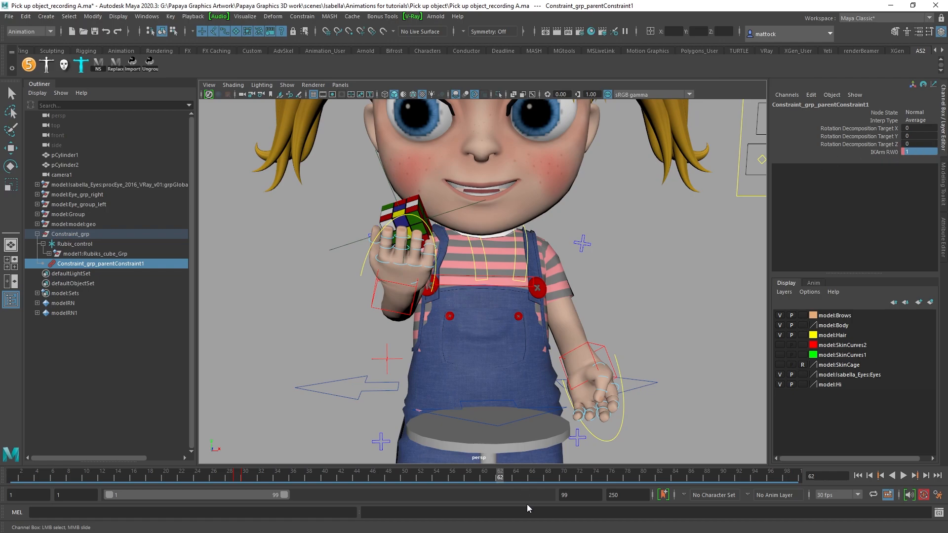
pyautogui.moveTo(505, 472); pyautogui.dragTo(533, 476)
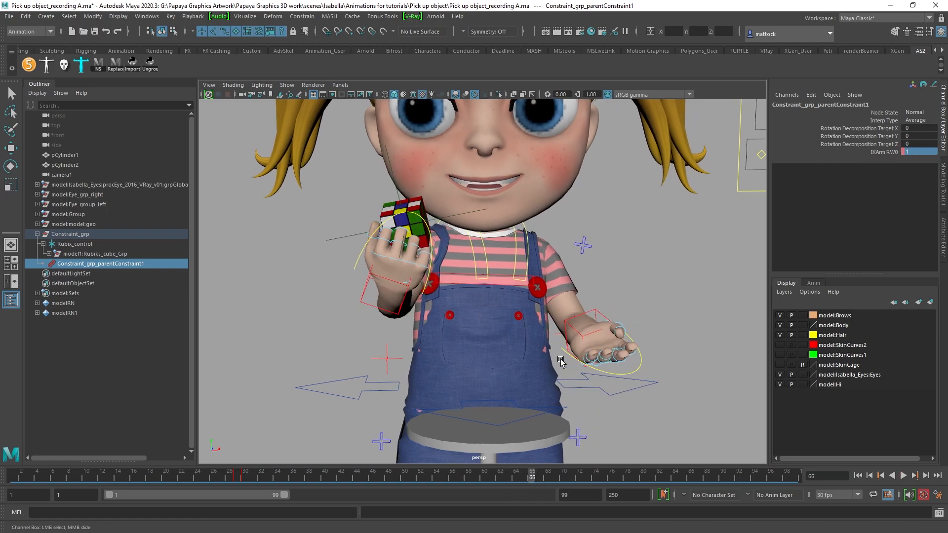
pyautogui.keyDown('alt'); pyautogui.moveTo(545, 364); pyautogui.dragTo(510, 396, button='middle'); pyautogui.keyUp('alt')
# Step: Key the constraint's IKArm RW0 weight at 1 on frame 59, where the hand holds the cube
pyautogui.moveTo(533, 479); pyautogui.dragTo(490, 486)
pyautogui.keyDown('alt'); pyautogui.moveTo(624, 363); pyautogui.dragTo(660, 361); pyautogui.keyUp('alt')
pyautogui.moveTo(487, 475)
pyautogui.mouseDown()
pyautogui.moveTo(446, 474)
pyautogui.moveTo(477, 478)
pyautogui.mouseUp()
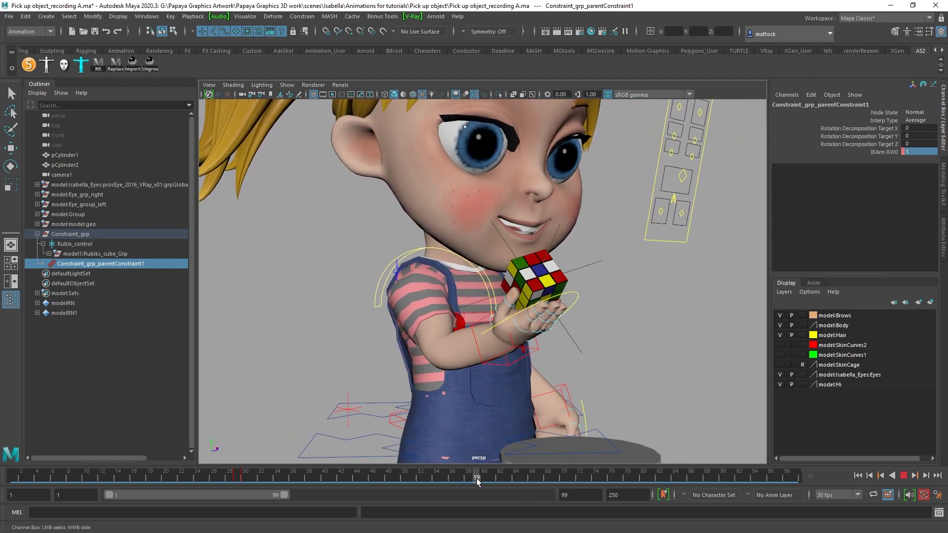
pyautogui.moveTo(478, 477); pyautogui.dragTo(472, 484)
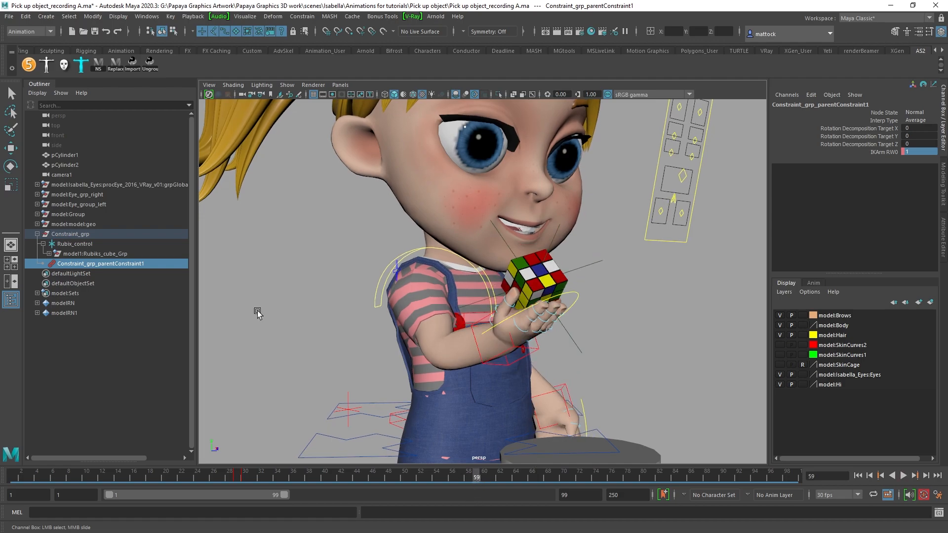
pyautogui.press('w')
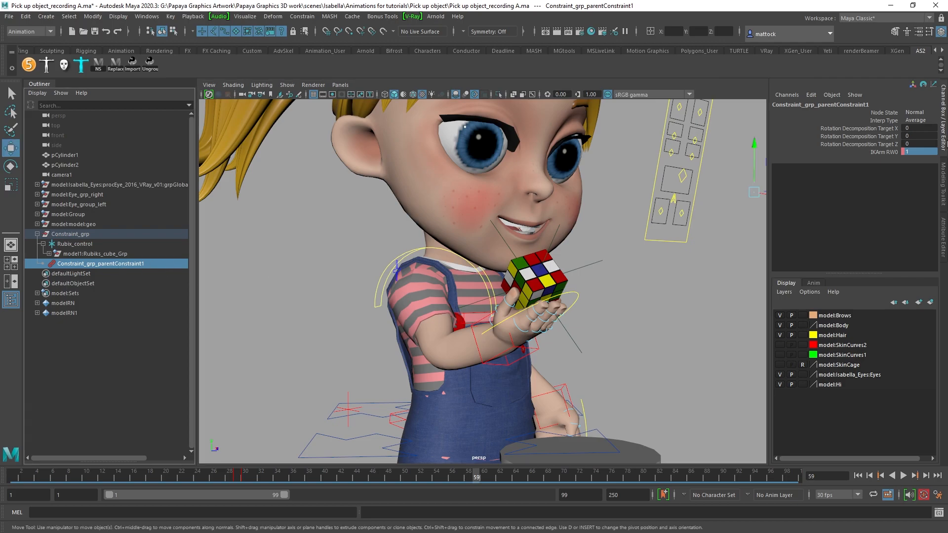
pyautogui.click(887, 151)
pyautogui.rightClick(888, 151)
pyautogui.click(878, 170)
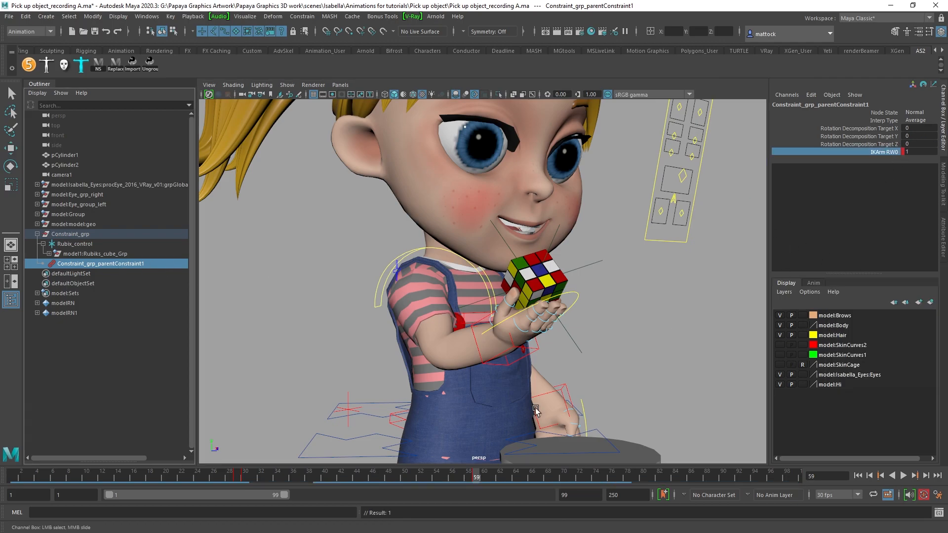
# Step: Key the constraint's IKArm RW0 weight at 0 on frame 60 and play through the cube's release
pyautogui.click(482, 476)
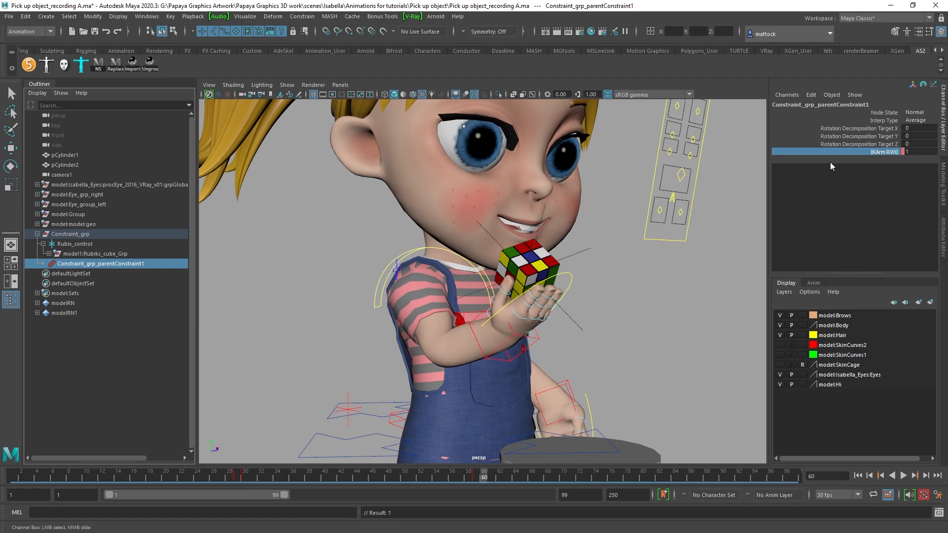
pyautogui.click(921, 151)
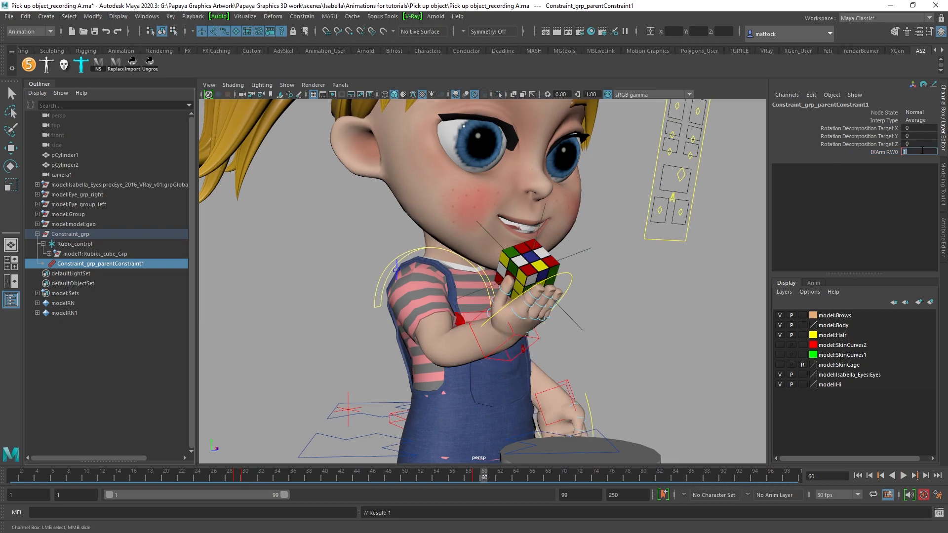
pyautogui.press('Return')
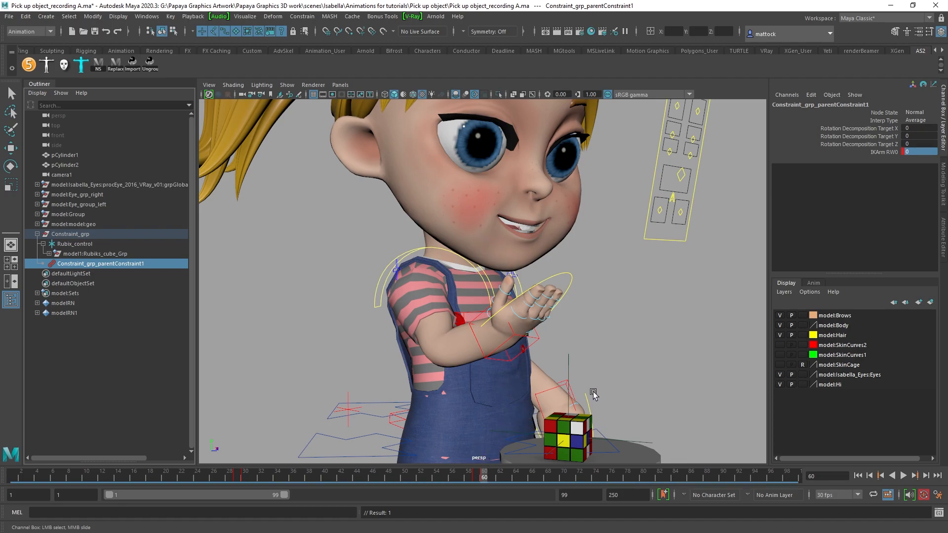
pyautogui.hotkey('alt', 'v')
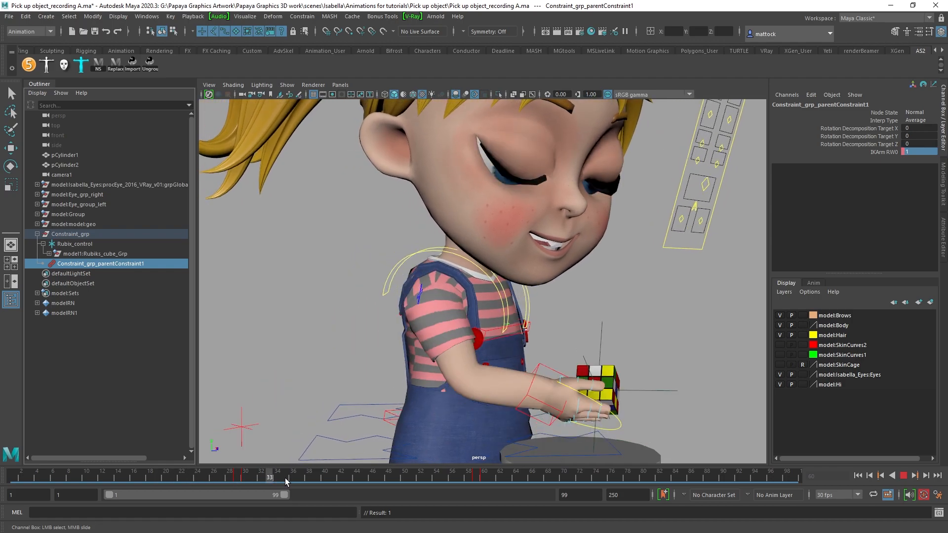
pyautogui.moveTo(503, 481); pyautogui.dragTo(483, 481)
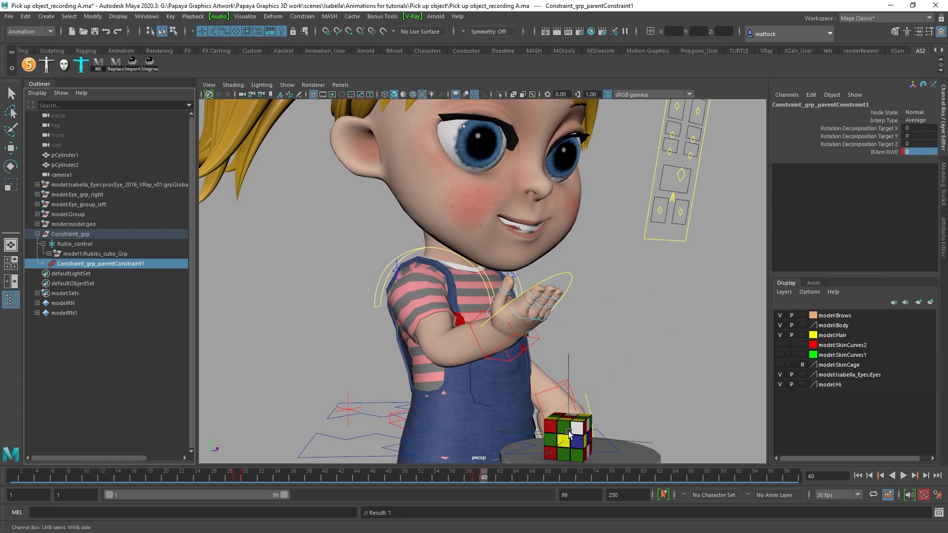
# Step: Key the translation and rotation of Rubix_control on frame 59, while the cube is still held in the hand
pyautogui.moveTo(604, 319)
pyautogui.keyDown('alt'); pyautogui.mouseDown()
pyautogui.moveTo(620, 321)
pyautogui.moveTo(550, 328)
pyautogui.moveTo(610, 335)
pyautogui.mouseUp(); pyautogui.keyUp('alt')
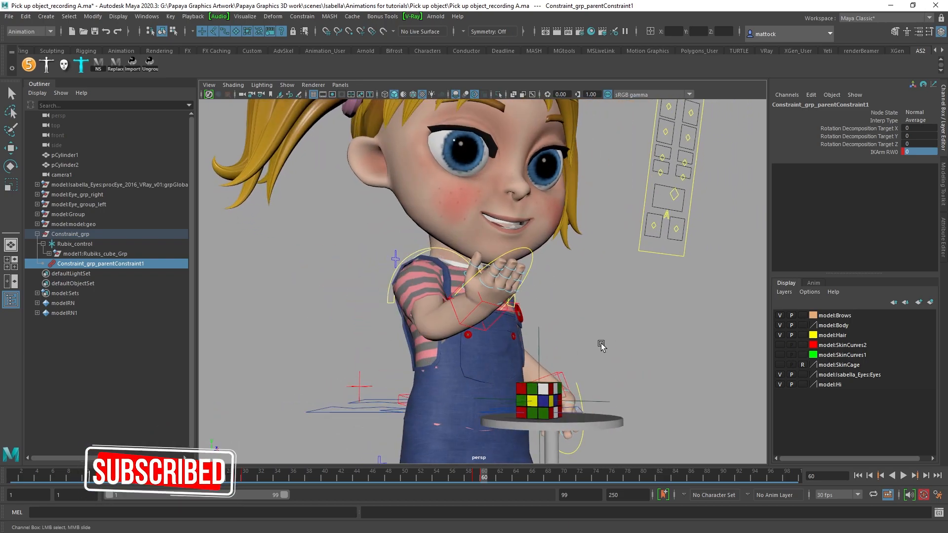
pyautogui.keyDown('alt'); pyautogui.moveTo(575, 332); pyautogui.dragTo(527, 360); pyautogui.keyUp('alt')
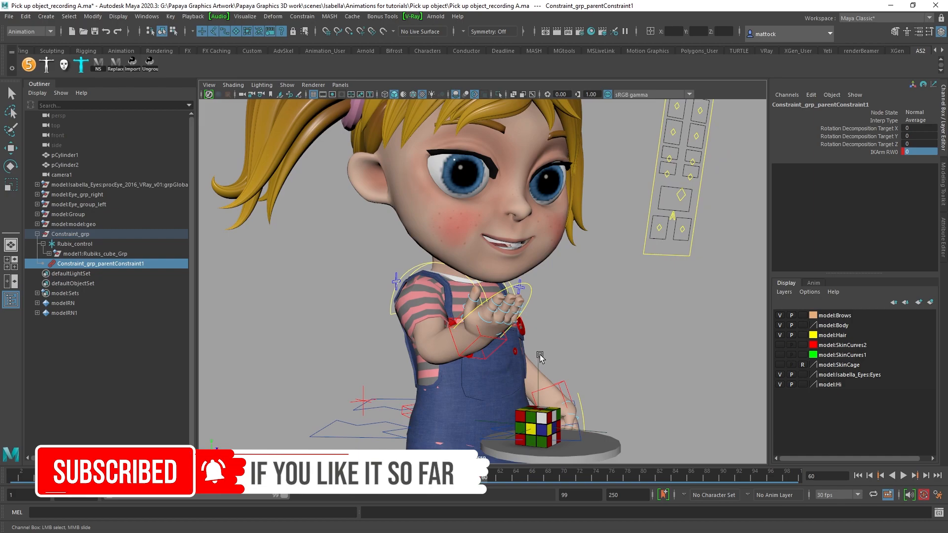
pyautogui.click(567, 390)
pyautogui.press('w')
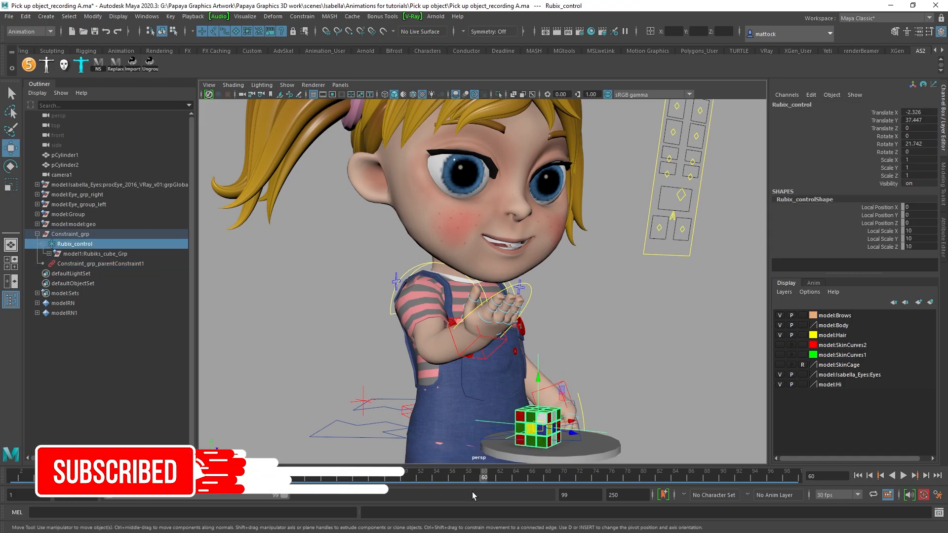
pyautogui.moveTo(477, 478); pyautogui.dragTo(472, 482)
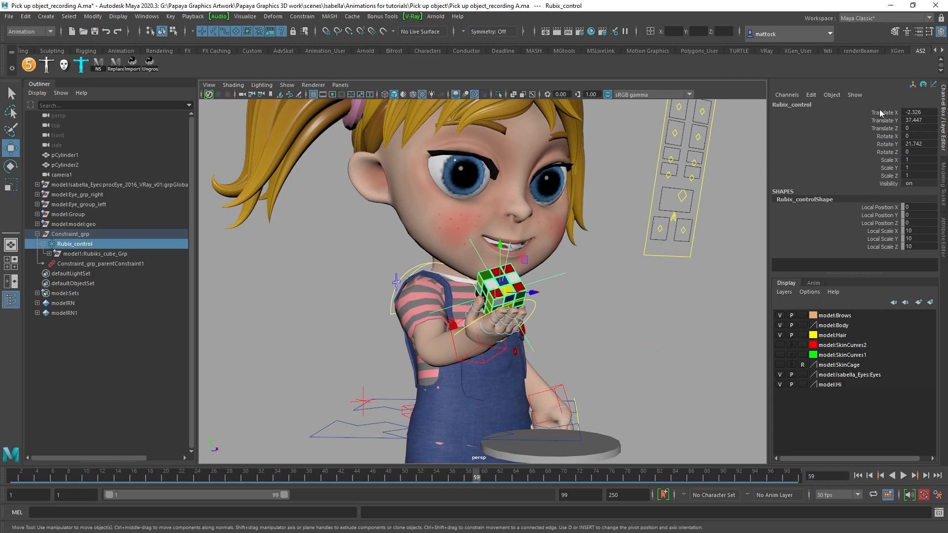
pyautogui.press('s')
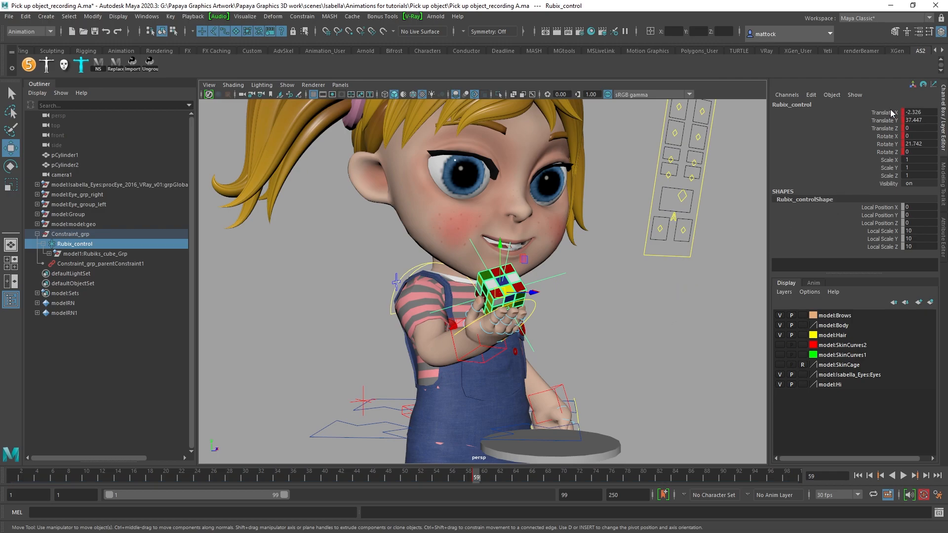
pyautogui.rightClick(891, 153)
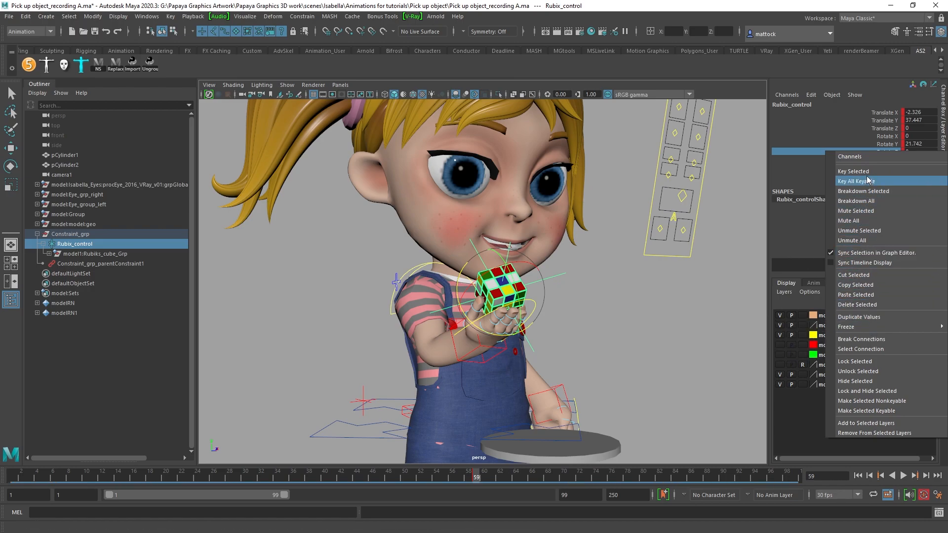
pyautogui.click(782, 190)
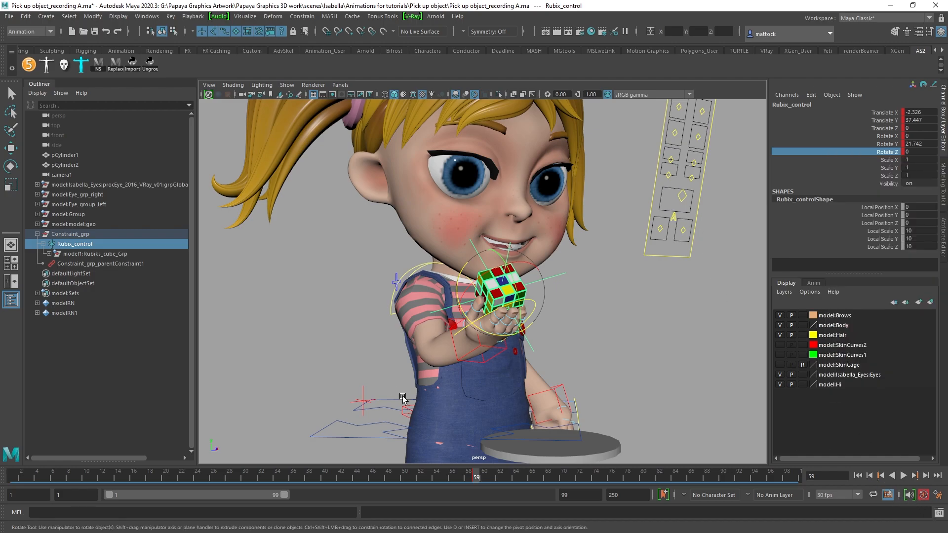
# Step: Try to move Rubix_control from the table up to the palm on frame 60 and key its translation
pyautogui.hotkey('alt', 'v')
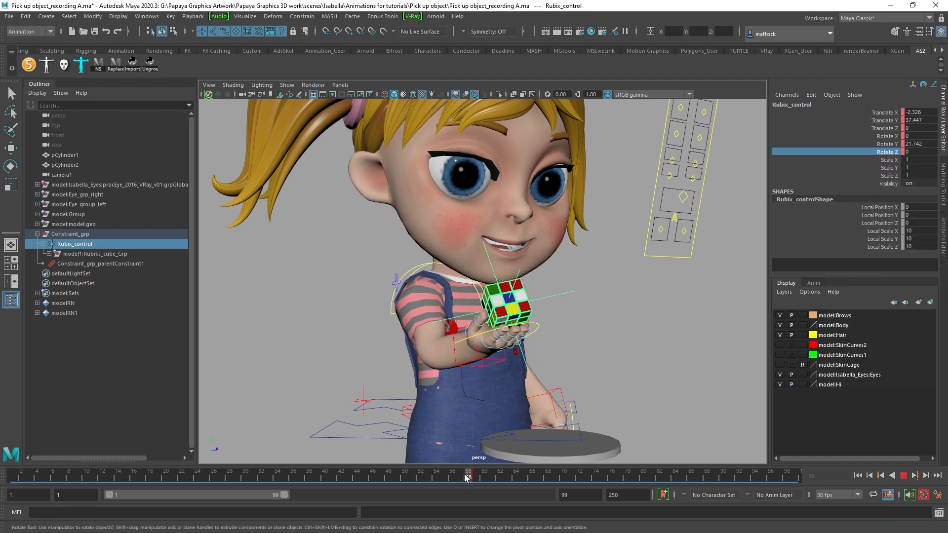
pyautogui.click(485, 482)
pyautogui.press('w')
pyautogui.moveTo(538, 428); pyautogui.dragTo(497, 280)
pyautogui.hotkey('shift', 'w')
pyautogui.hotkey('alt', 'v')
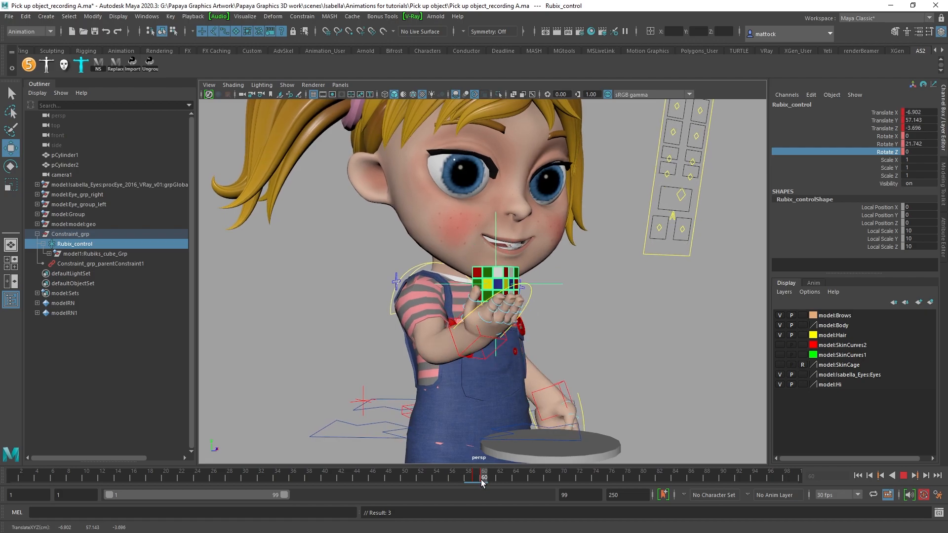
# Step: Rotate Rubix_control on frame 60 to about -25.2, 6.6, -11.4 to match the cube's tilt in the hand on frame 59
pyautogui.hotkey('alt', 'v')
pyautogui.press('e')
pyautogui.moveTo(514, 271); pyautogui.dragTo(534, 315)
pyautogui.keyDown('alt'); pyautogui.moveTo(488, 365); pyautogui.dragTo(298, 317); pyautogui.keyUp('alt')
pyautogui.scroll(5, 302, 311)
pyautogui.keyDown('alt'); pyautogui.moveTo(303, 306); pyautogui.dragTo(495, 313, button='middle'); pyautogui.keyUp('alt')
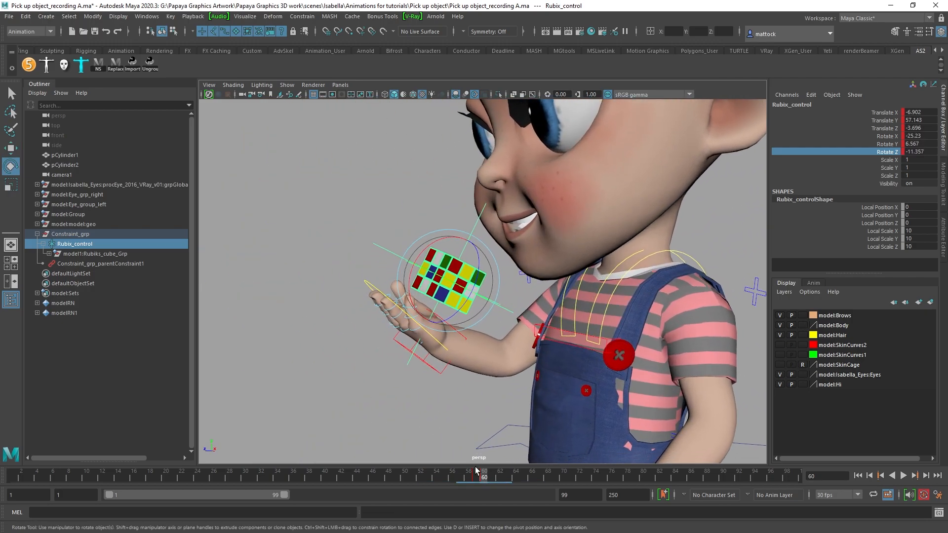
pyautogui.moveTo(468, 474); pyautogui.dragTo(485, 479)
# Step: Shift Rubix_control on frame 60 to about X -7.5, Y 57.8, Z -0.3 to line the cube up with its frame 59 position
pyautogui.keyDown('alt'); pyautogui.moveTo(532, 371); pyautogui.dragTo(501, 346); pyautogui.keyUp('alt')
pyautogui.press('w')
pyautogui.moveTo(459, 282); pyautogui.dragTo(427, 275)
pyautogui.moveTo(482, 475)
pyautogui.mouseDown()
pyautogui.moveTo(474, 480)
pyautogui.moveTo(484, 478)
pyautogui.mouseUp()
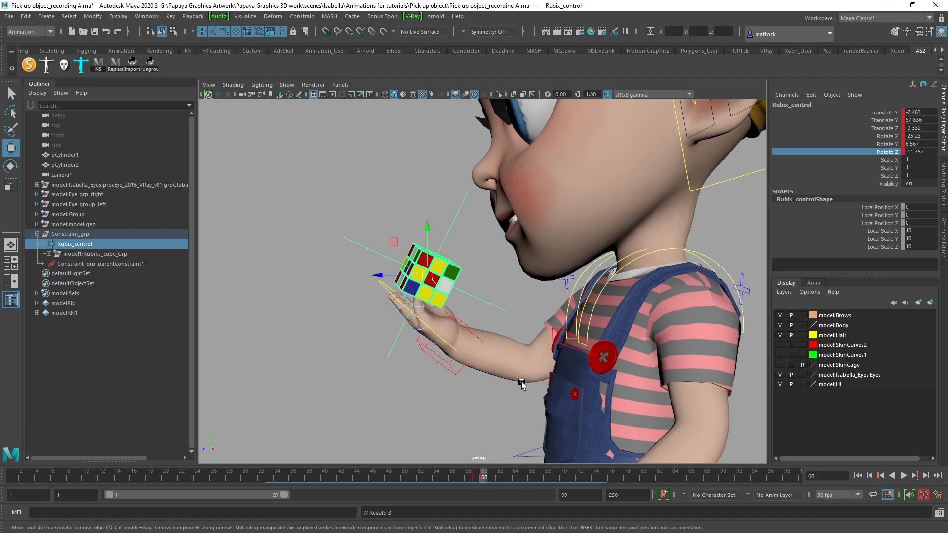
# Step: Undo the manual moves and rotation of Rubix_control made on frame 60
pyautogui.keyDown('alt'); pyautogui.moveTo(541, 388); pyautogui.dragTo(571, 360); pyautogui.keyUp('alt')
pyautogui.hotkey('ctrl', 'z')
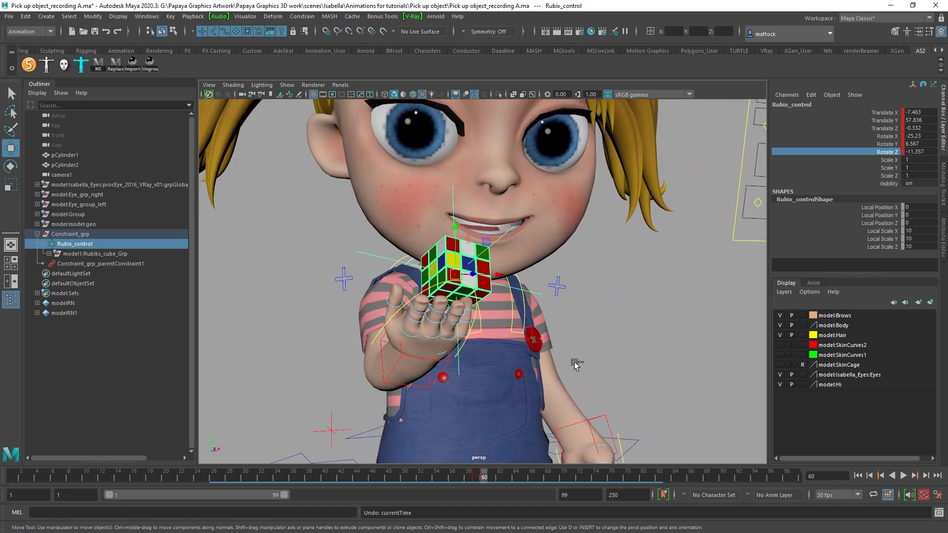
pyautogui.hotkey('ctrl', 'z')
pyautogui.hotkey('ctrl', 'z')
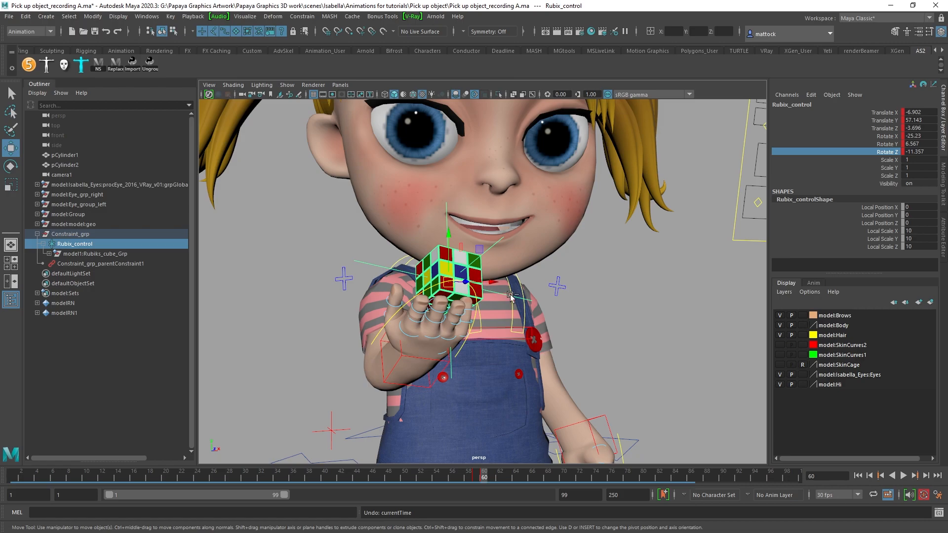
pyautogui.hotkey('ctrl', 'z')
pyautogui.hotkey('ctrl', 'z')
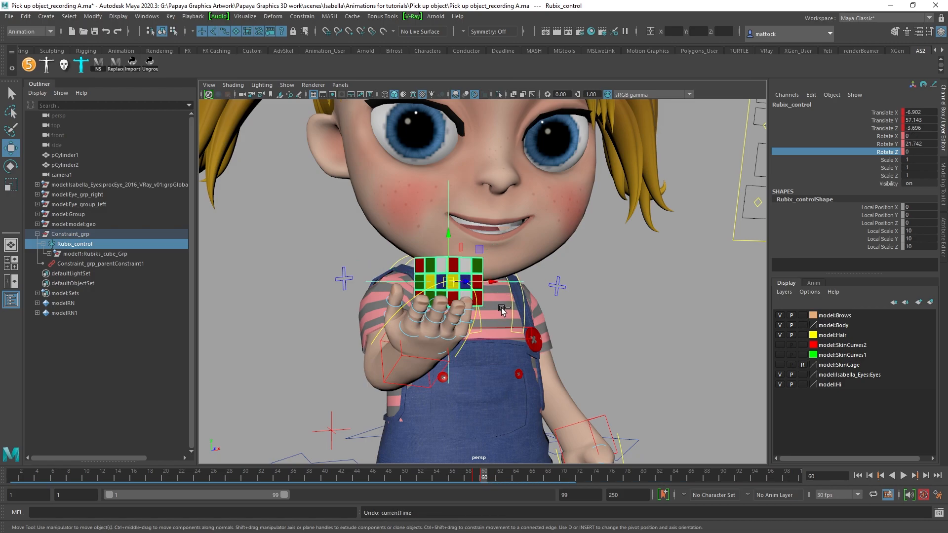
pyautogui.hotkey('ctrl', 'z')
# Step: Return to frame 59 and create a locator in the scene
pyautogui.keyDown('alt'); pyautogui.moveTo(668, 348); pyautogui.dragTo(574, 332, button='right'); pyautogui.keyUp('alt')
pyautogui.keyDown('alt'); pyautogui.moveTo(574, 331); pyautogui.dragTo(612, 311, button='middle'); pyautogui.keyUp('alt')
pyautogui.moveTo(498, 478); pyautogui.dragTo(478, 482)
pyautogui.keyDown('alt'); pyautogui.moveTo(593, 292); pyautogui.dragTo(632, 312); pyautogui.keyUp('alt')
pyautogui.keyDown('alt'); pyautogui.moveTo(483, 319); pyautogui.dragTo(535, 326, button='right'); pyautogui.keyUp('alt')
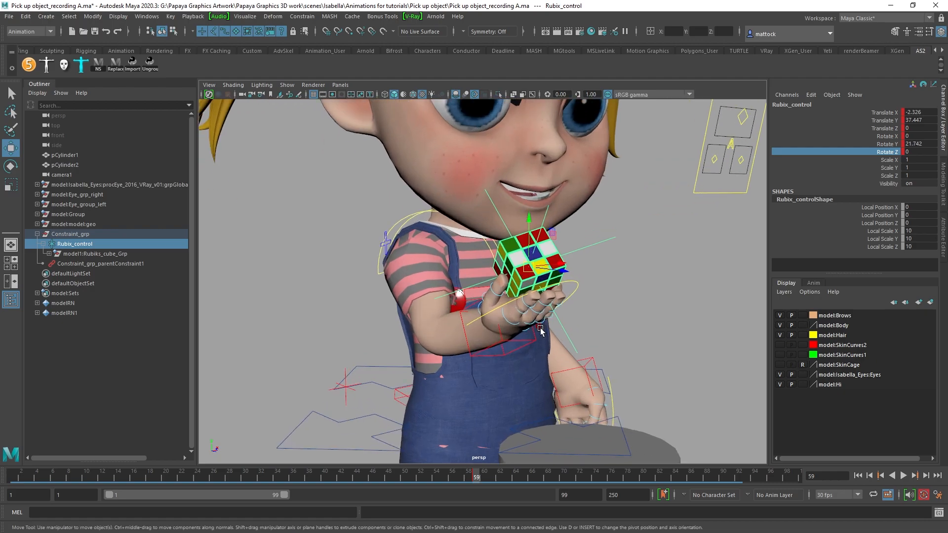
pyautogui.keyDown('alt'); pyautogui.moveTo(535, 326); pyautogui.dragTo(519, 354, button='middle'); pyautogui.keyUp('alt')
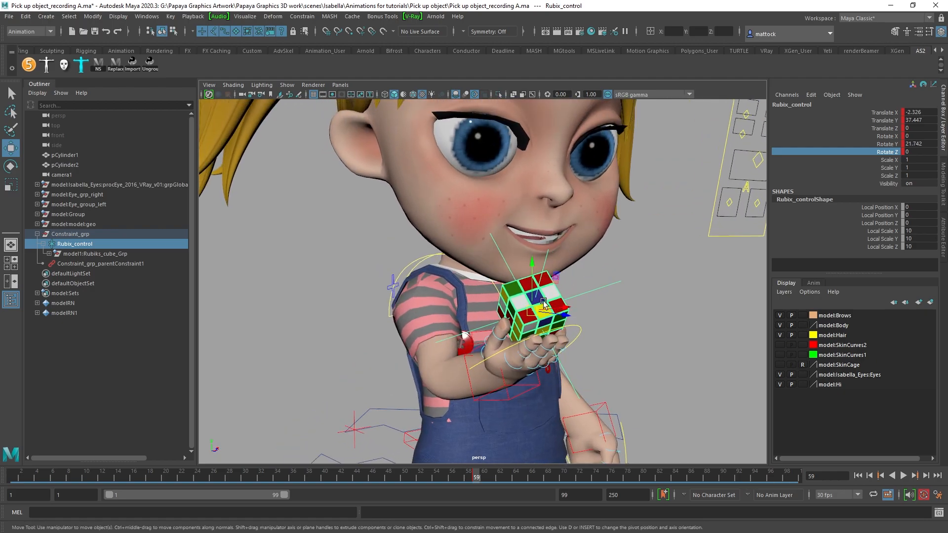
pyautogui.keyDown('alt'); pyautogui.moveTo(635, 313); pyautogui.dragTo(601, 329, button='right'); pyautogui.keyUp('alt')
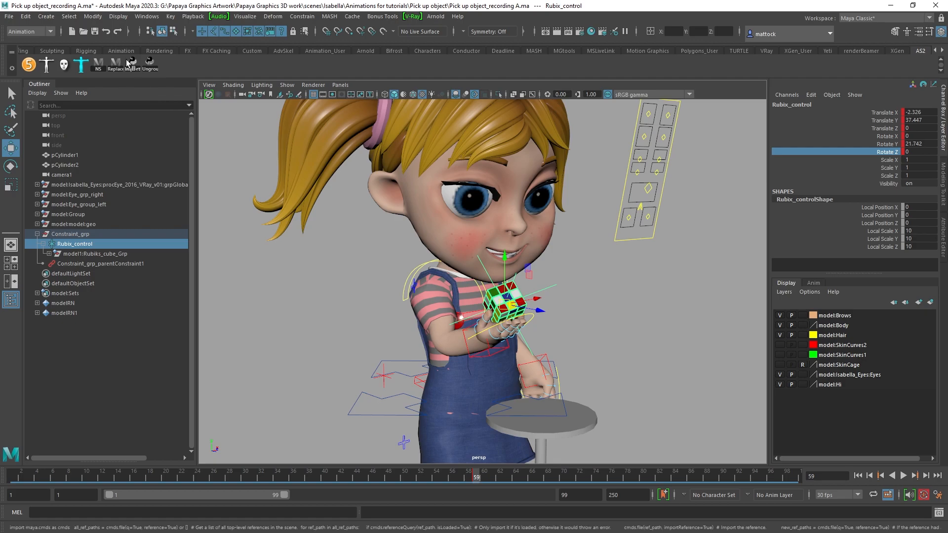
pyautogui.click(44, 17)
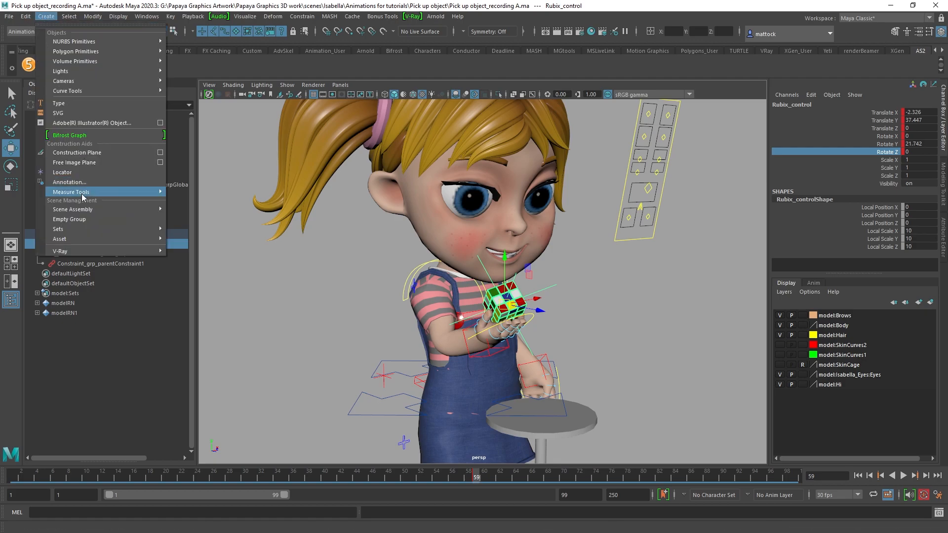
pyautogui.click(71, 172)
pyautogui.keyDown('alt'); pyautogui.moveTo(548, 380); pyautogui.dragTo(527, 392, button='right'); pyautogui.keyUp('alt')
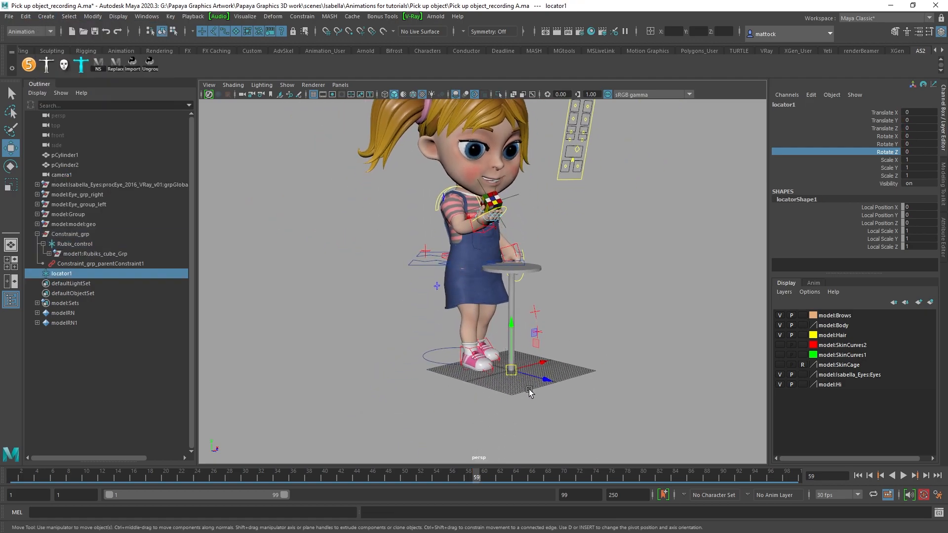
# Step: Set the new locator's Local Scale X, Y and Z to 10
pyautogui.keyDown('alt'); pyautogui.moveTo(711, 309); pyautogui.dragTo(703, 314); pyautogui.keyUp('alt')
pyautogui.moveTo(921, 231); pyautogui.dragTo(926, 245)
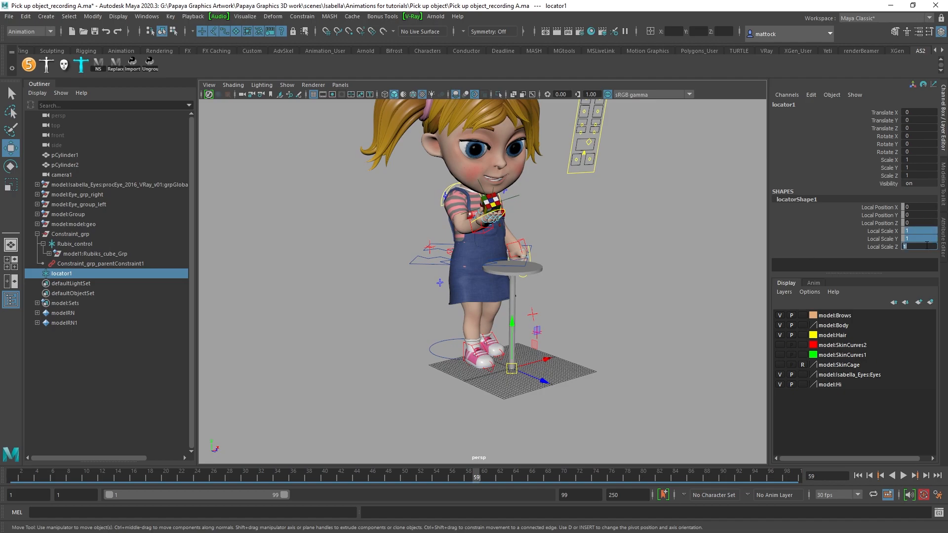
pyautogui.write('10')
pyautogui.press('Return')
# Step: Move the locator beside the table to about X 35, Y 34.4, Z 17.5, clear of the character
pyautogui.moveTo(511, 368); pyautogui.dragTo(626, 260)
pyautogui.scroll(3, 554, 227)
pyautogui.keyDown('alt'); pyautogui.moveTo(571, 251); pyautogui.dragTo(552, 285, button='middle'); pyautogui.keyUp('alt')
pyautogui.keyDown('alt'); pyautogui.moveTo(552, 285); pyautogui.dragTo(532, 294); pyautogui.keyUp('alt')
pyautogui.keyDown('alt'); pyautogui.moveTo(579, 247); pyautogui.dragTo(565, 303, button='middle'); pyautogui.keyUp('alt')
pyautogui.keyDown('alt'); pyautogui.moveTo(437, 284); pyautogui.dragTo(523, 326); pyautogui.keyUp('alt')
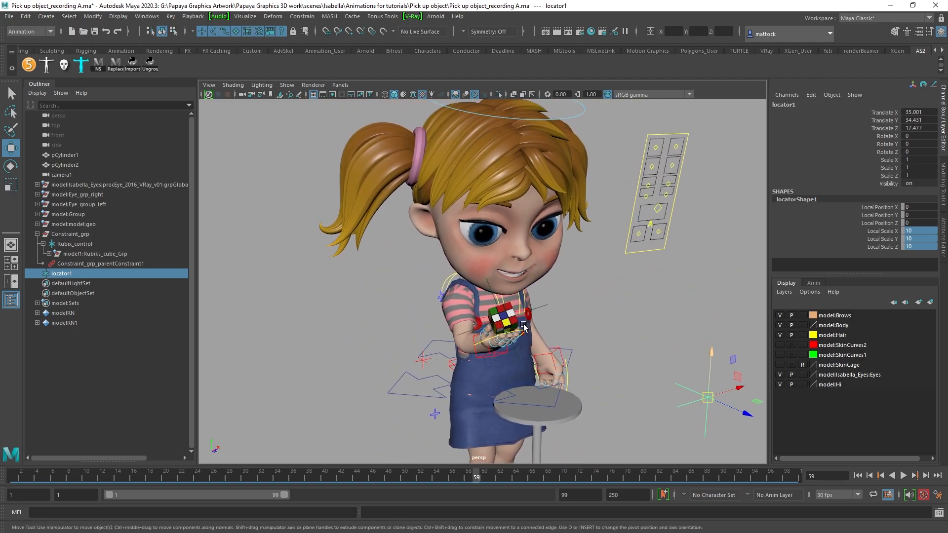
pyautogui.keyDown('alt'); pyautogui.moveTo(606, 314); pyautogui.dragTo(436, 306); pyautogui.keyUp('alt')
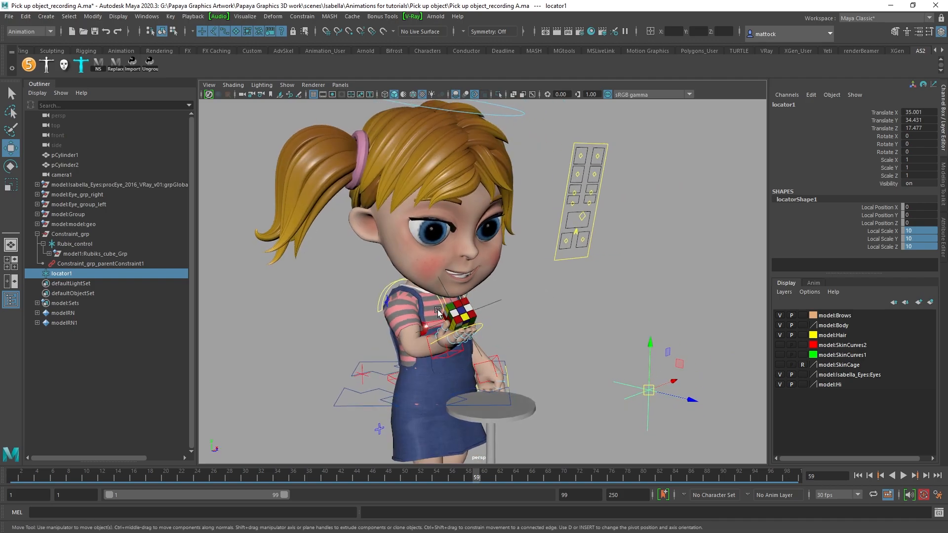
pyautogui.scroll(2, 487, 309)
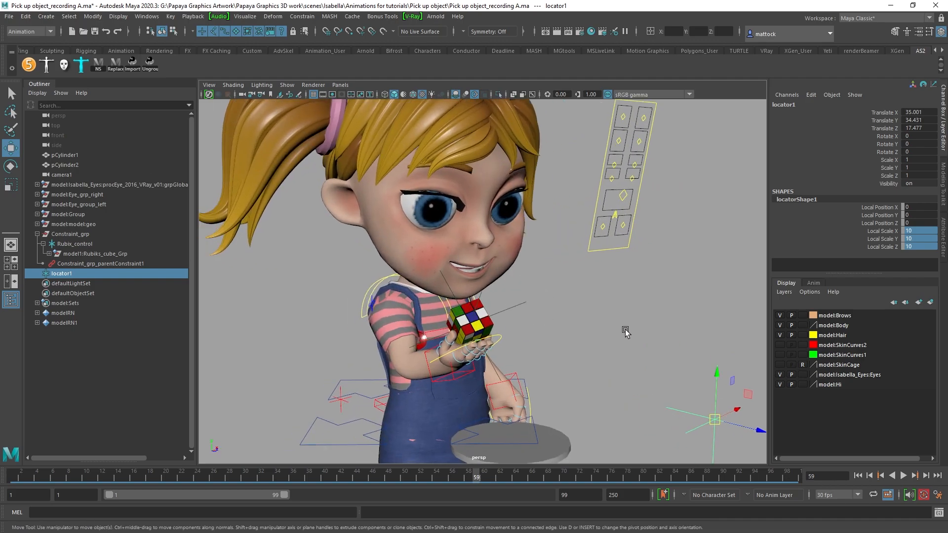
# Step: Try to parent constrain the locator to Rubix_control with the current options, and undo the constraint
pyautogui.click(519, 299)
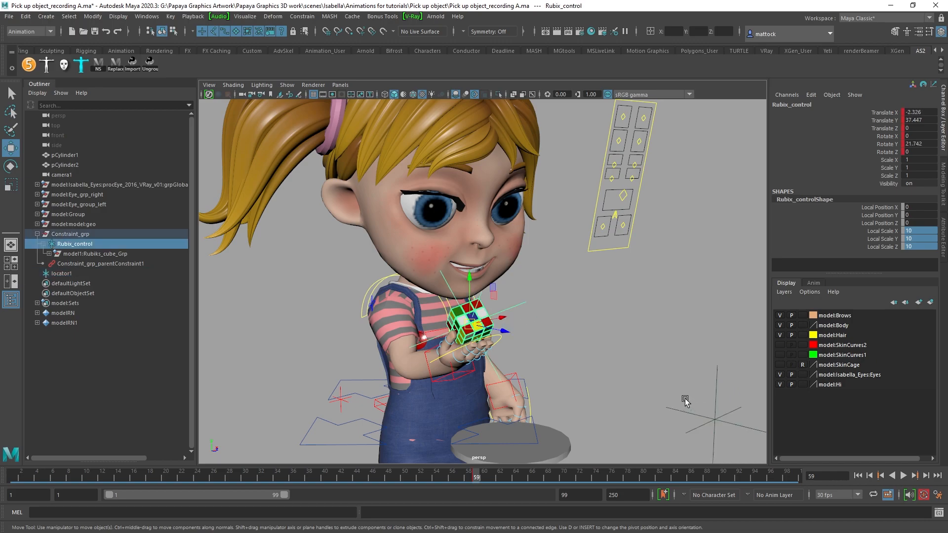
pyautogui.keyDown('shift'); pyautogui.click(685, 421); pyautogui.keyUp('shift')
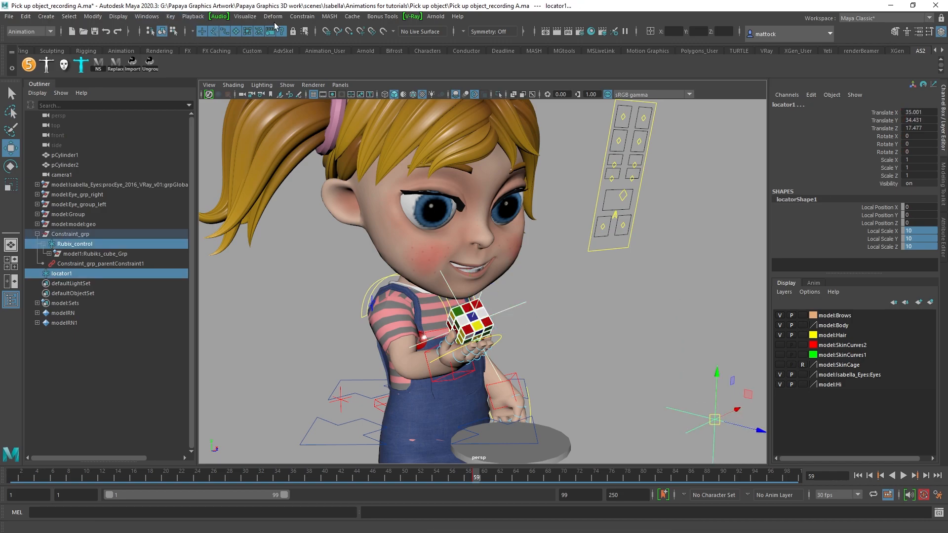
pyautogui.click(301, 16)
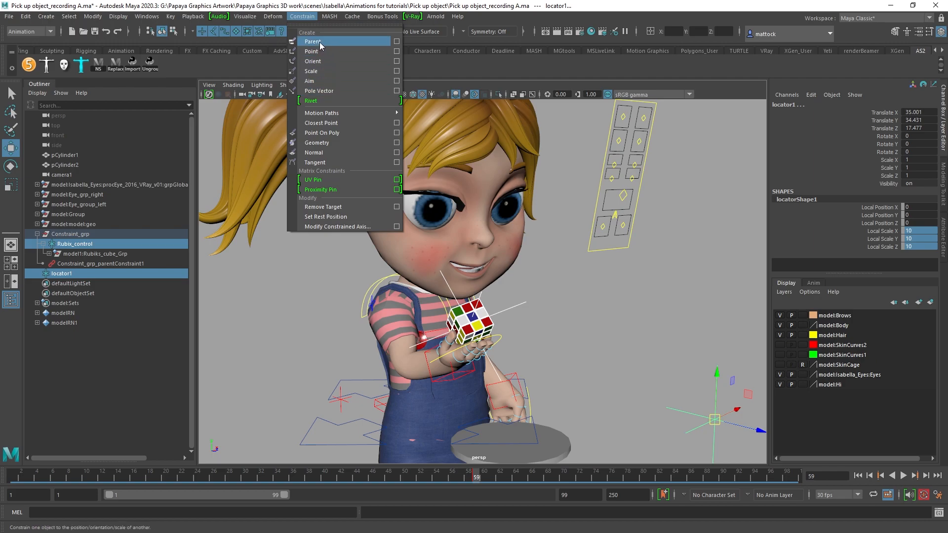
pyautogui.click(319, 43)
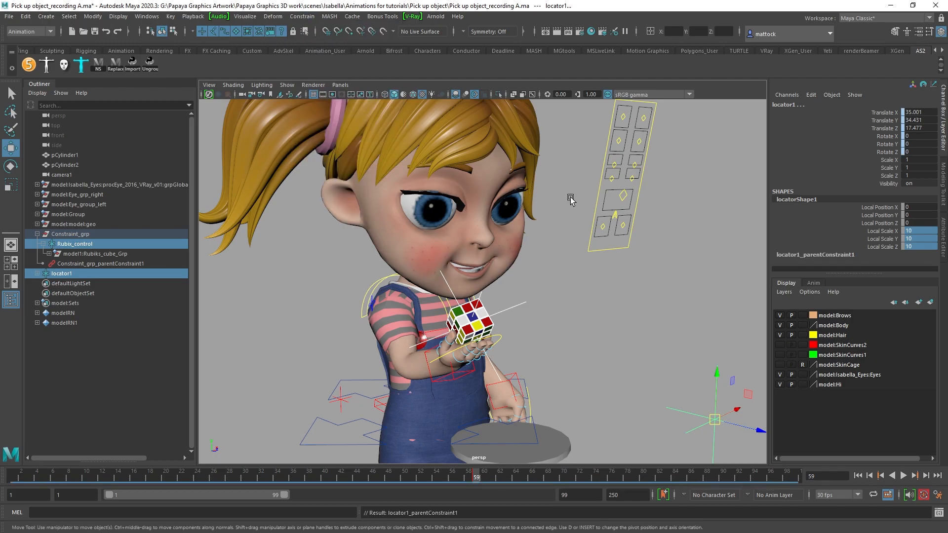
pyautogui.hotkey('ctrl', 'z')
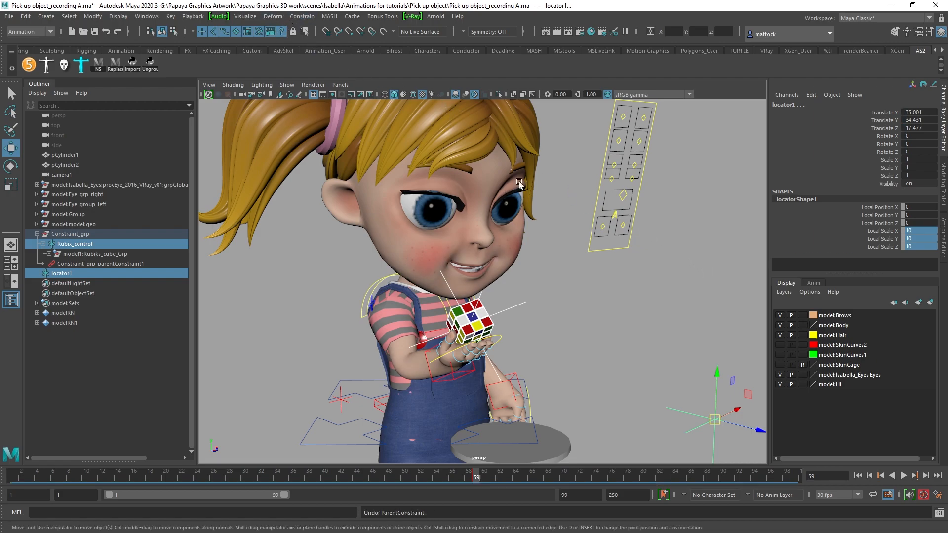
# Step: Parent constrain the locator to Rubix_control with Maintain offset turned off
pyautogui.click(625, 334)
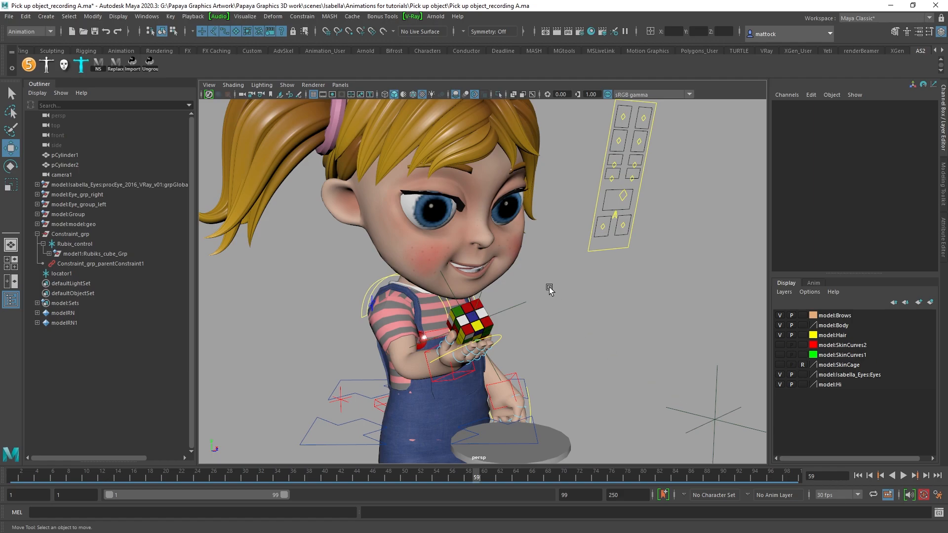
pyautogui.click(525, 302)
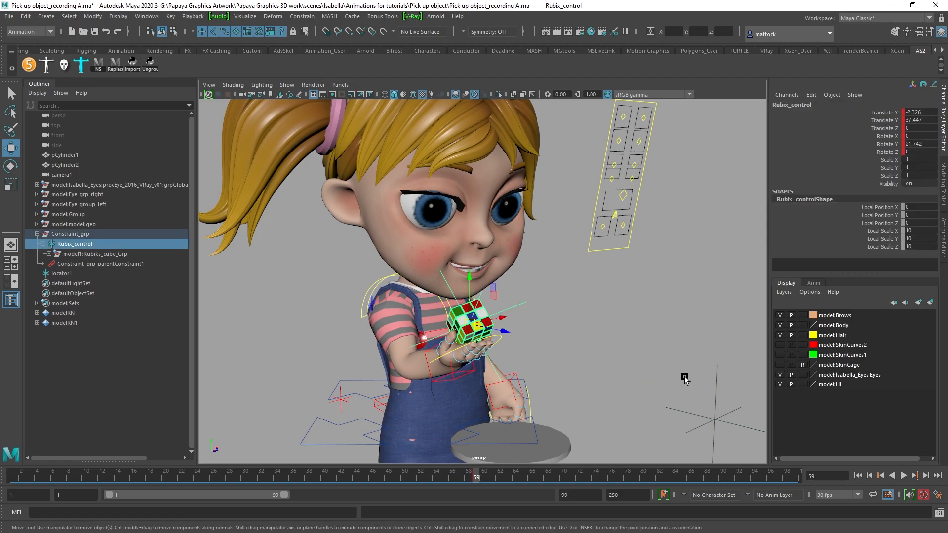
pyautogui.keyDown('shift'); pyautogui.click(674, 415); pyautogui.keyUp('shift')
pyautogui.click(301, 17)
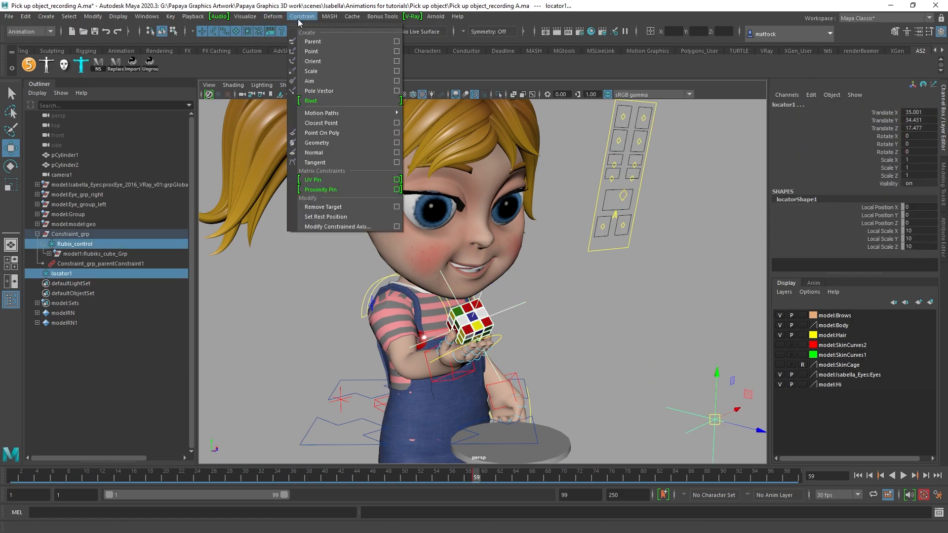
pyautogui.click(396, 42)
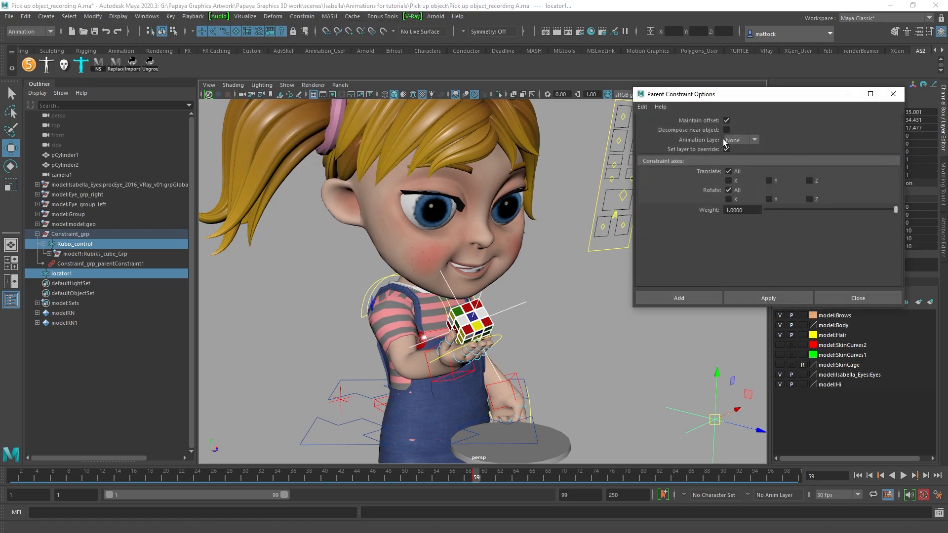
pyautogui.moveTo(740, 100); pyautogui.dragTo(714, 108)
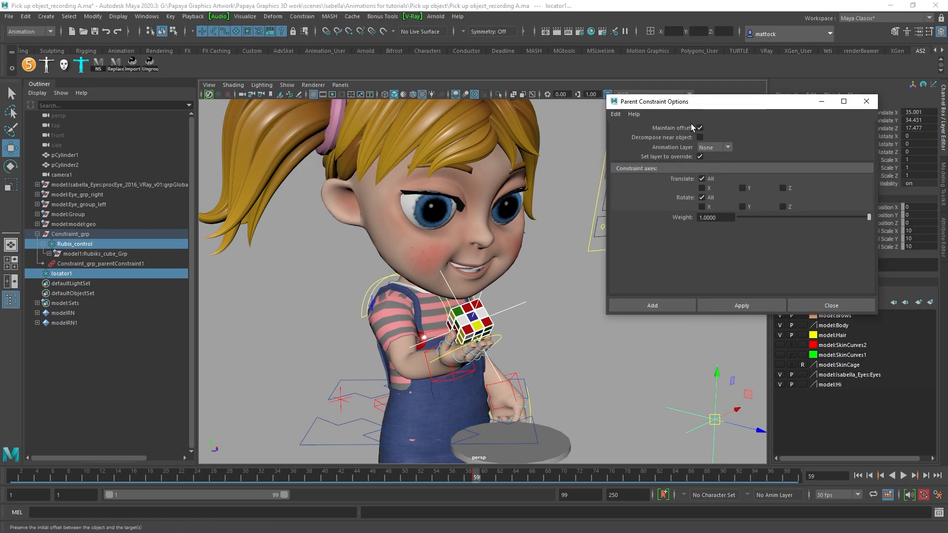
pyautogui.click(699, 128)
pyautogui.click(730, 309)
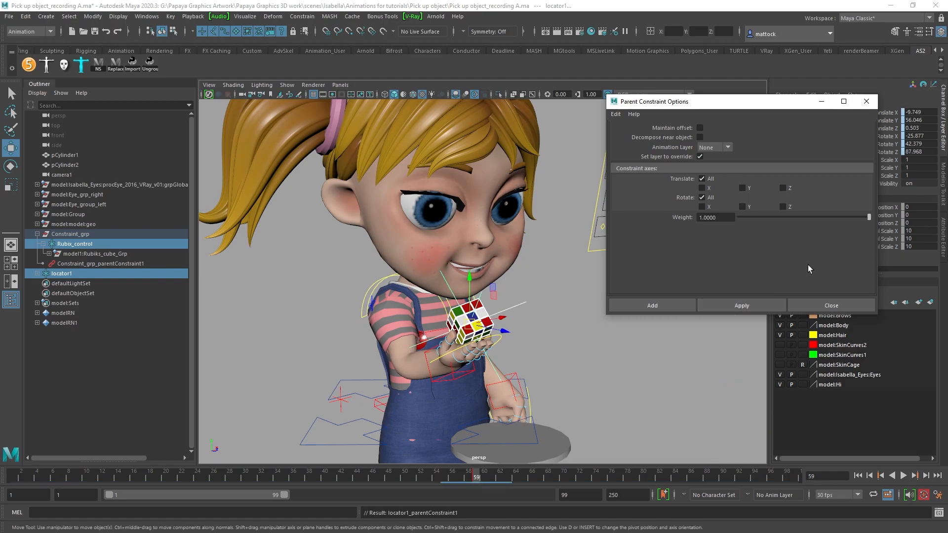
pyautogui.click(814, 305)
# Step: Delete the parent constraint beneath locator1, keeping the locator itself
pyautogui.moveTo(492, 478); pyautogui.dragTo(473, 481)
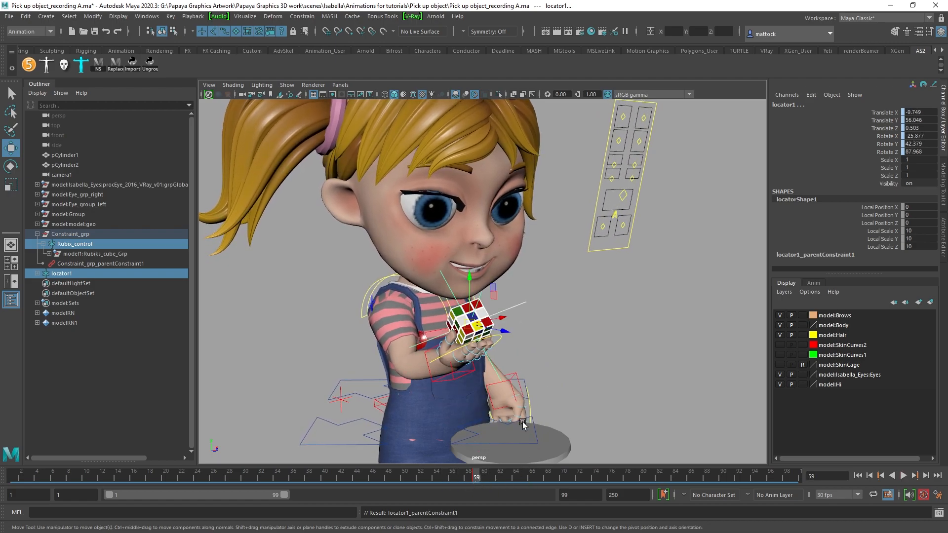
pyautogui.click(37, 274)
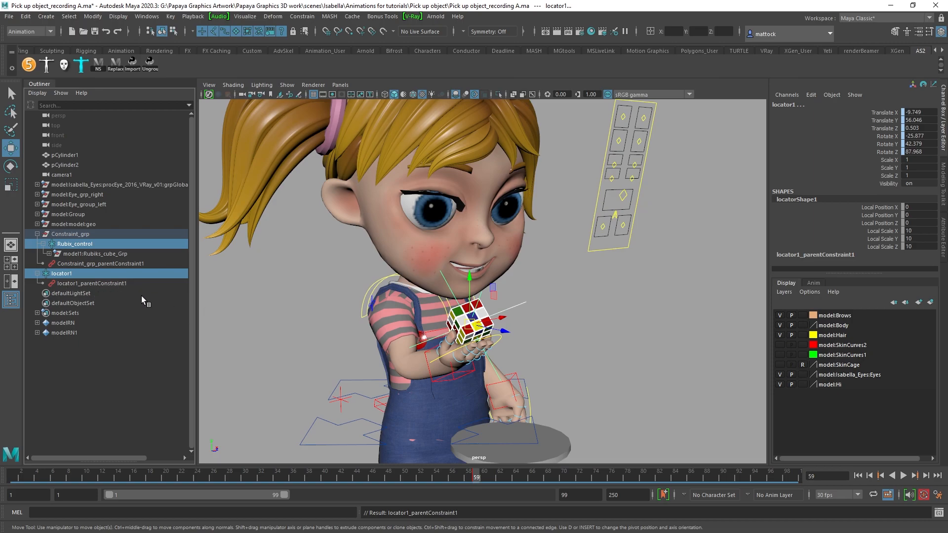
pyautogui.click(106, 283)
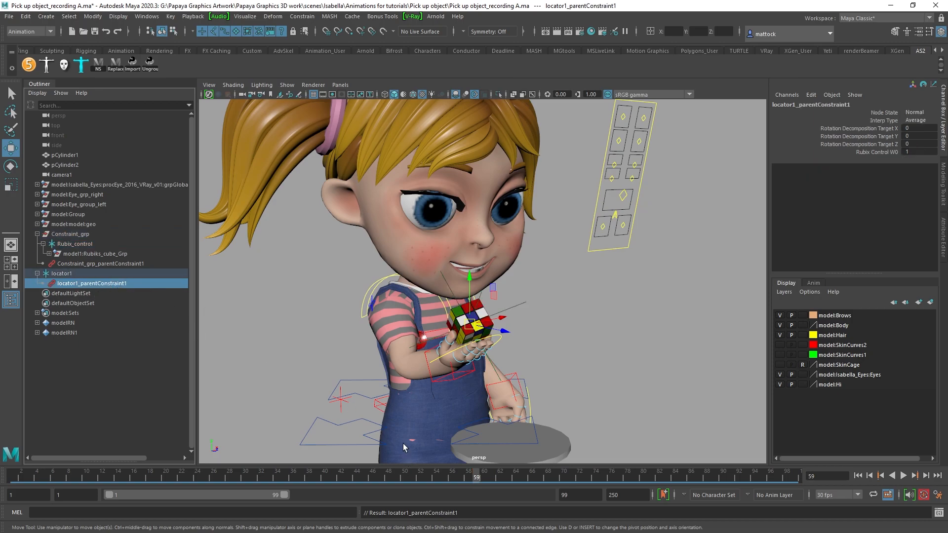
pyautogui.press('Delete')
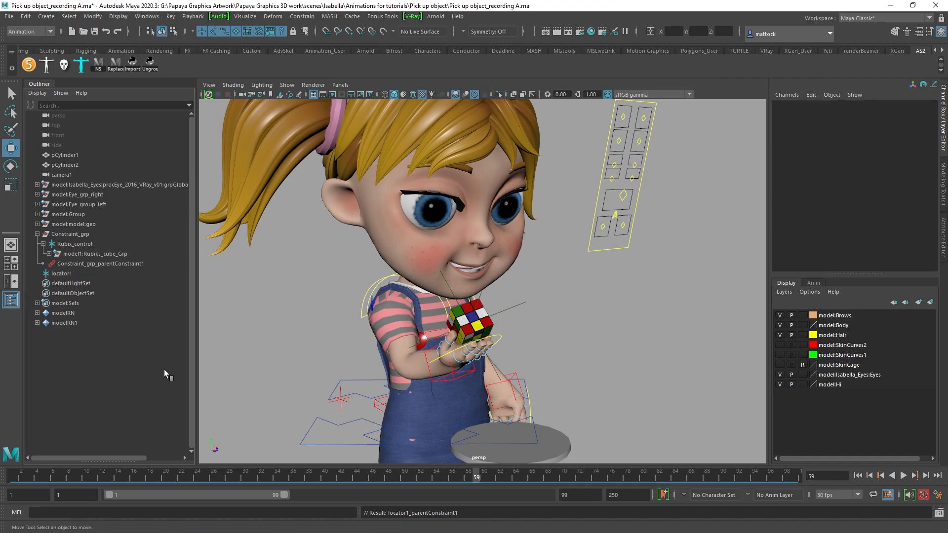
# Step: Rename locator1 as TEMPORARY_POSITION
pyautogui.click(65, 274)
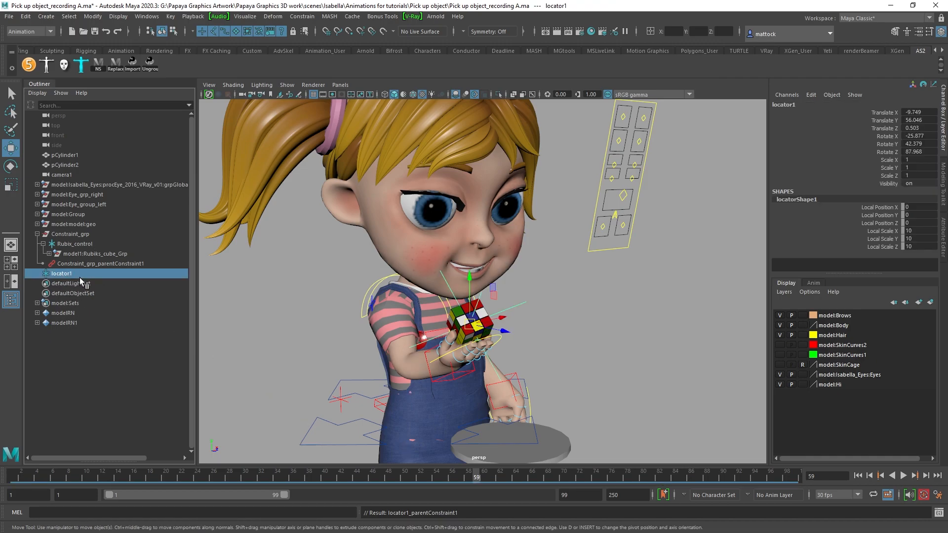
pyautogui.doubleClick(66, 274)
pyautogui.write('TEMPORA')
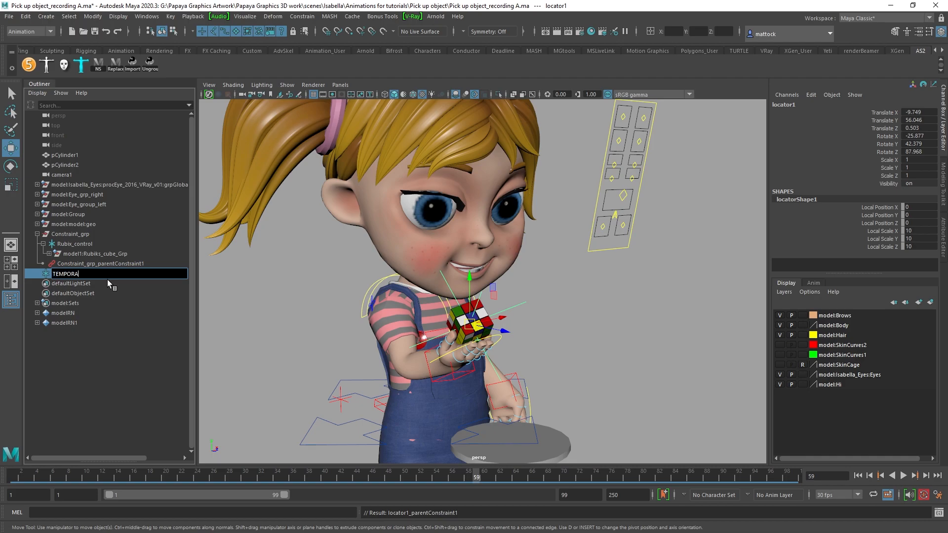
pyautogui.write('RY_POSITION')
pyautogui.press('Return')
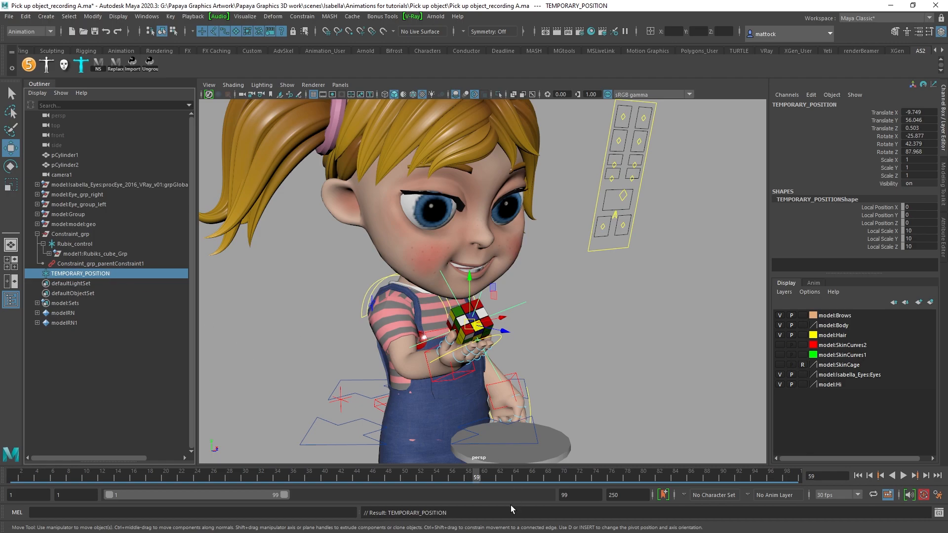
# Step: At frame 60, move Rubix_control from the table to the hand and rotate it to about X -14.9, Y -8.4, Z 17.2
pyautogui.moveTo(481, 477); pyautogui.dragTo(523, 501)
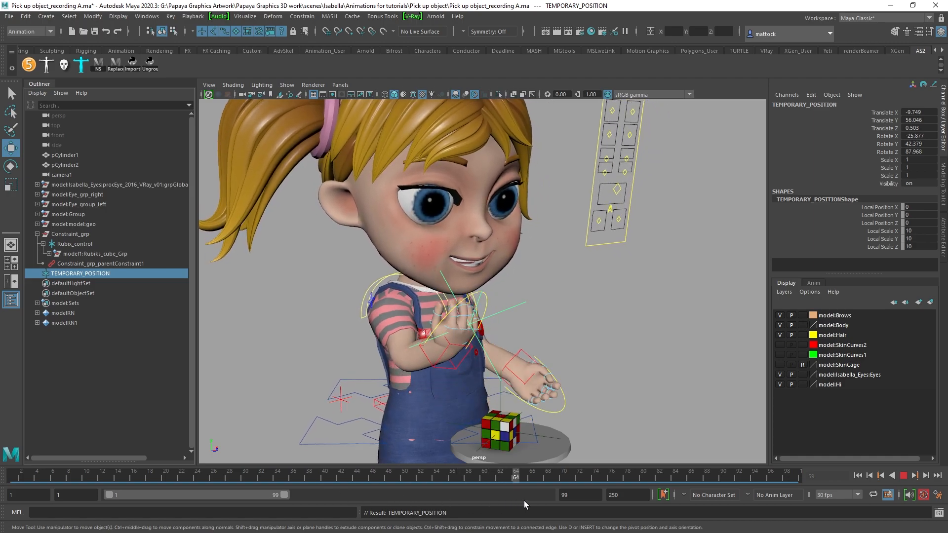
pyautogui.keyDown('alt'); pyautogui.moveTo(650, 393); pyautogui.dragTo(489, 368); pyautogui.keyUp('alt')
pyautogui.keyDown('alt'); pyautogui.moveTo(567, 400); pyautogui.dragTo(593, 399); pyautogui.keyUp('alt')
pyautogui.moveTo(514, 478); pyautogui.dragTo(480, 482)
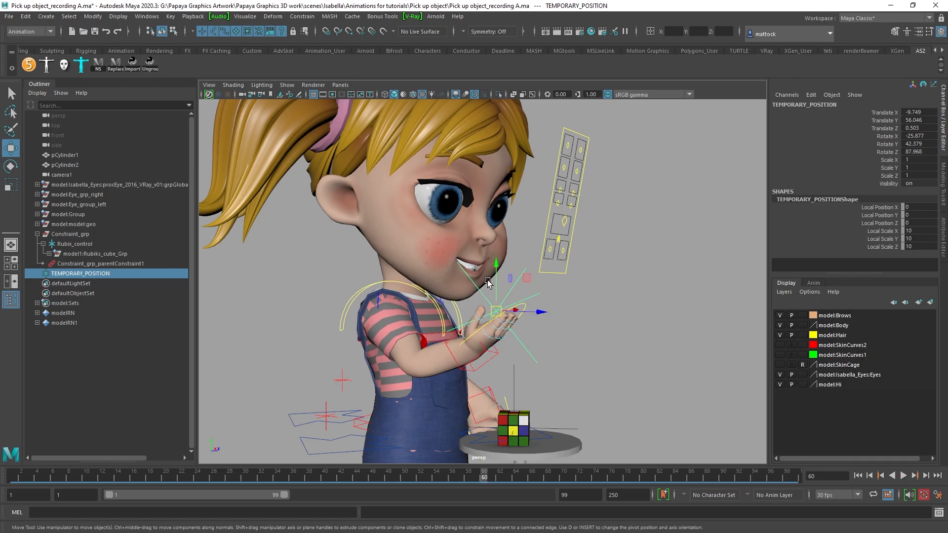
pyautogui.keyDown('alt'); pyautogui.moveTo(489, 285); pyautogui.dragTo(474, 410); pyautogui.keyUp('alt')
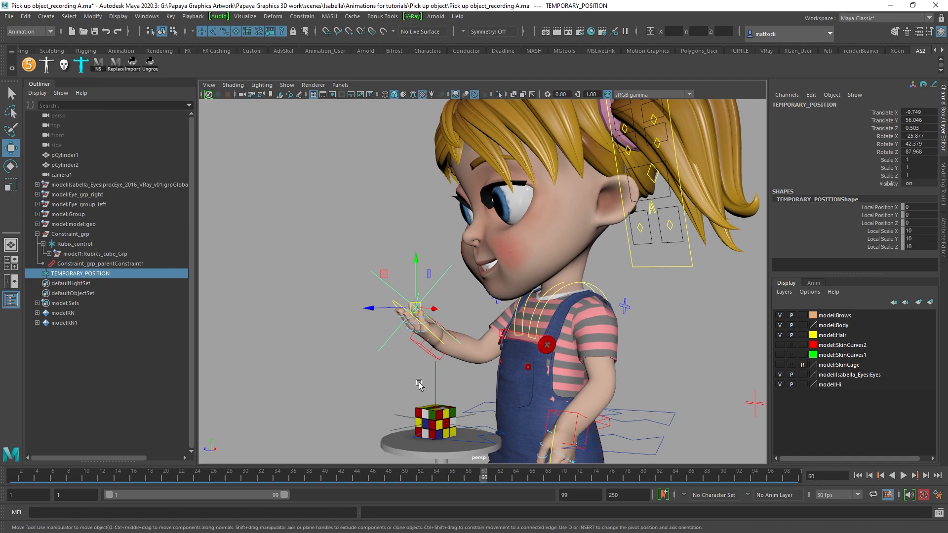
pyautogui.click(436, 389)
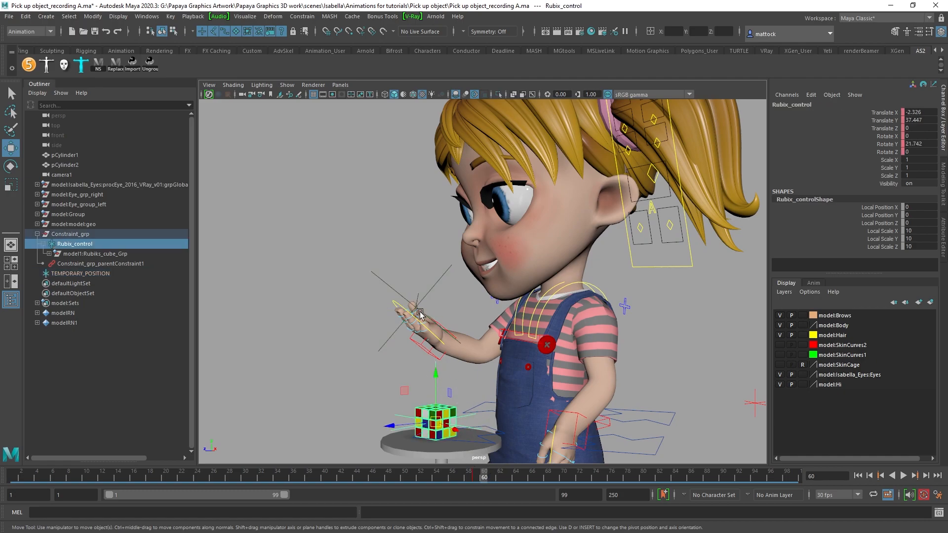
pyautogui.moveTo(437, 413); pyautogui.dragTo(418, 326)
pyautogui.keyDown('alt'); pyautogui.moveTo(417, 375); pyautogui.dragTo(598, 332); pyautogui.keyUp('alt')
pyautogui.press('e')
pyautogui.press('f')
pyautogui.press('w')
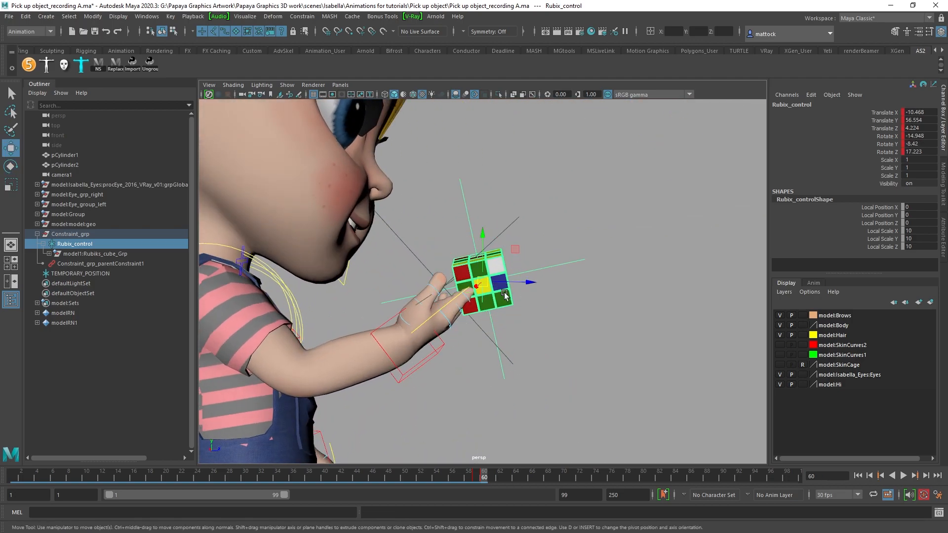
# Step: Refine Rubix_control to about X -9.5, Y 56.6, Z 0.4, rotated about -35.1, -7.8, 5.7, and compare it with the preceding frames
pyautogui.moveTo(483, 287); pyautogui.dragTo(439, 279)
pyautogui.press('e')
pyautogui.press('w')
pyautogui.keyDown('alt'); pyautogui.moveTo(428, 294); pyautogui.dragTo(341, 322); pyautogui.keyUp('alt')
pyautogui.moveTo(469, 268); pyautogui.dragTo(474, 270)
pyautogui.keyDown('alt'); pyautogui.moveTo(454, 297); pyautogui.dragTo(527, 277); pyautogui.keyUp('alt')
pyautogui.hotkey('alt', 'v')
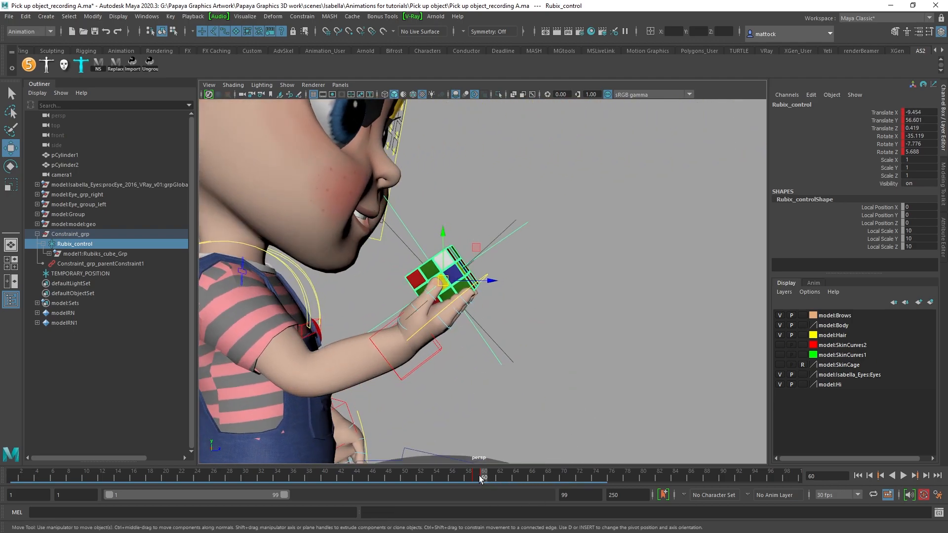
pyautogui.moveTo(457, 478); pyautogui.dragTo(484, 482)
pyautogui.keyDown('alt'); pyautogui.moveTo(570, 356); pyautogui.dragTo(595, 332); pyautogui.keyUp('alt')
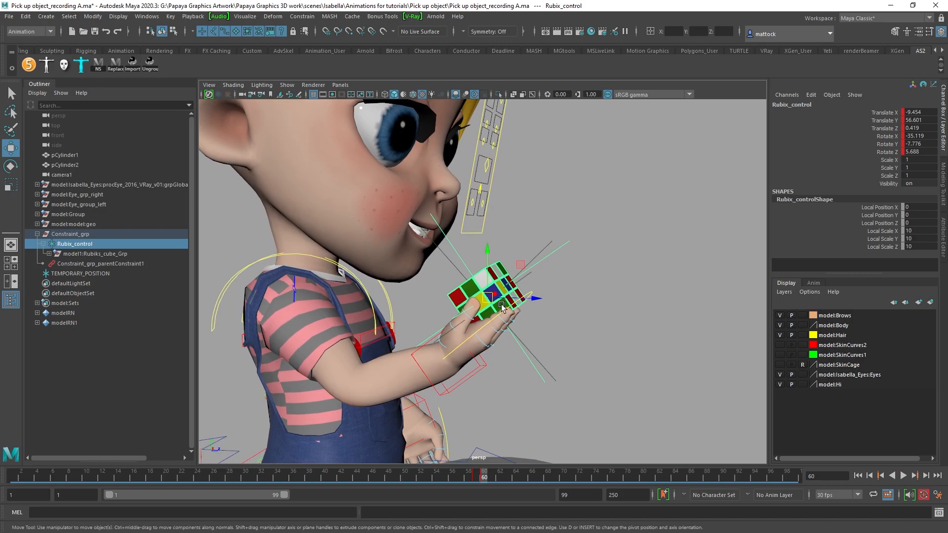
# Step: Move Rubix_control away from the hand, try parent constraining it to TEMPORARY_POSITION, and undo the constraint
pyautogui.moveTo(488, 297); pyautogui.dragTo(689, 305)
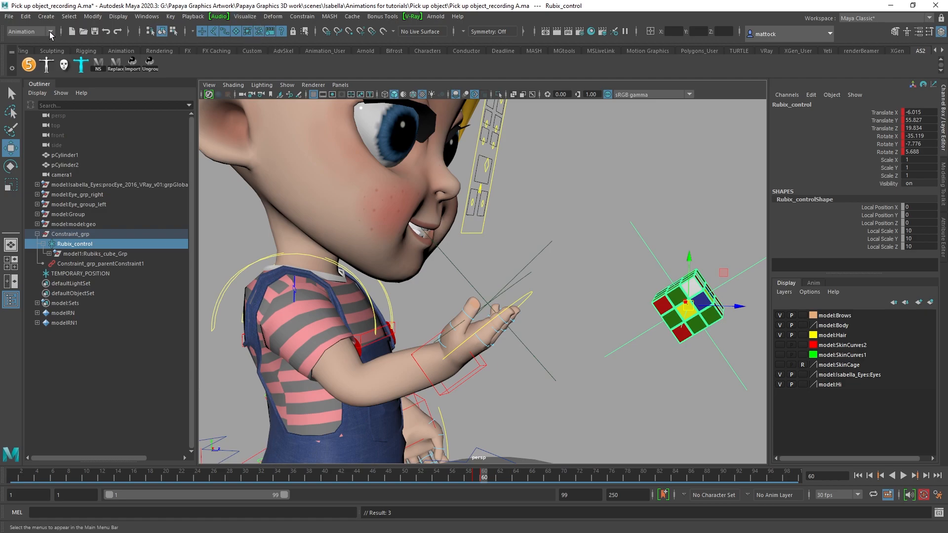
pyautogui.click(550, 243)
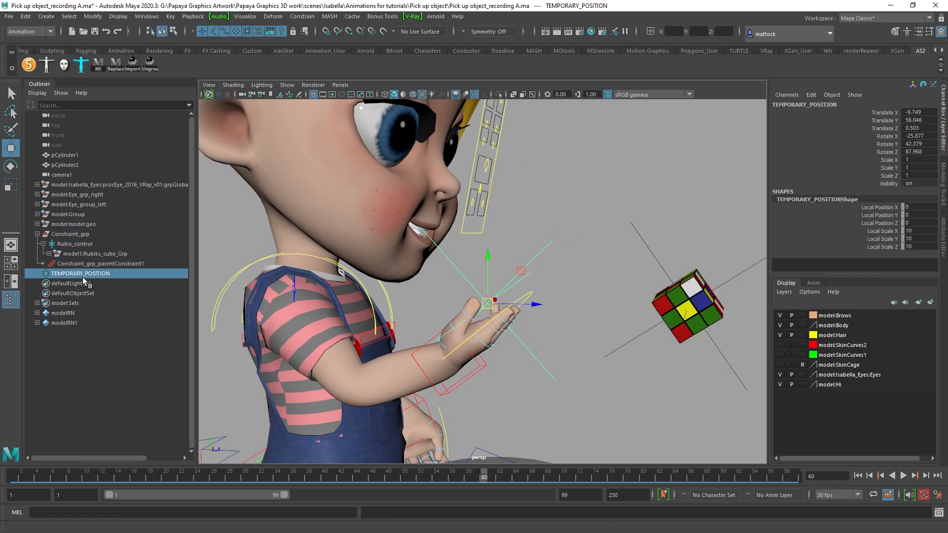
pyautogui.keyDown('shift'); pyautogui.click(745, 279); pyautogui.keyUp('shift')
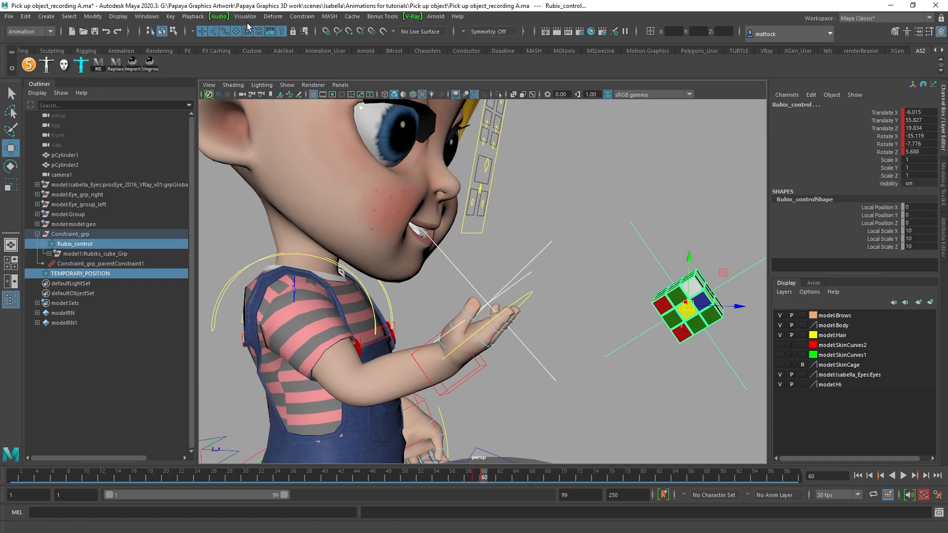
pyautogui.click(301, 16)
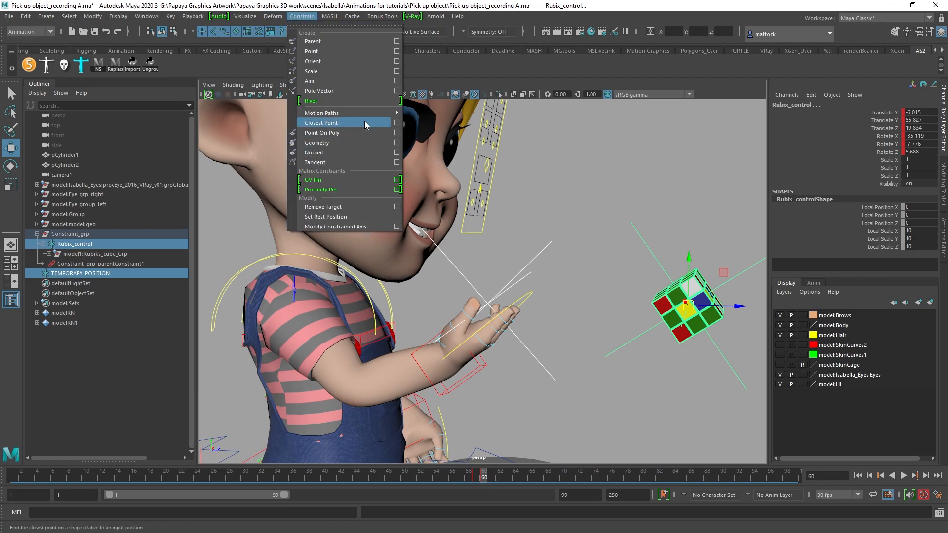
pyautogui.click(351, 40)
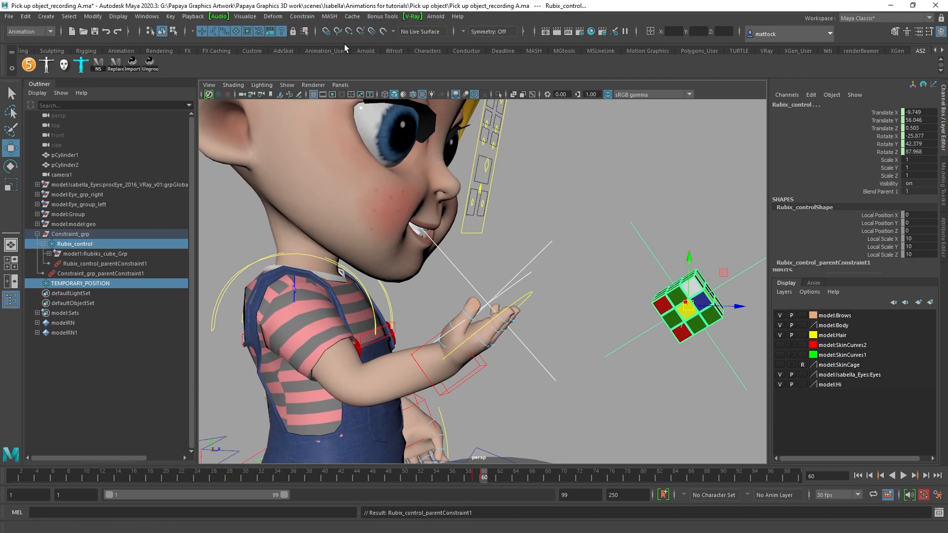
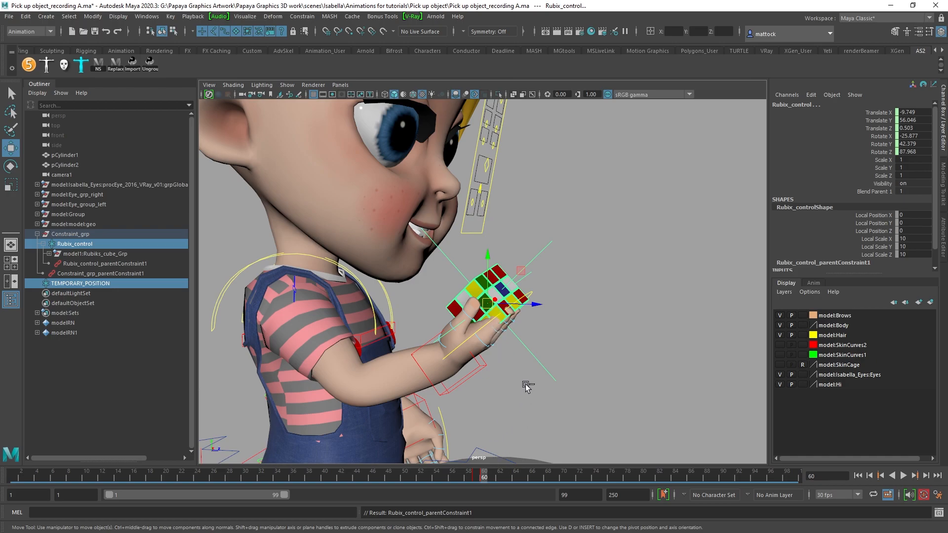
pyautogui.hotkey('ctrl', 'z')
pyautogui.hotkey('ctrl', 'z')
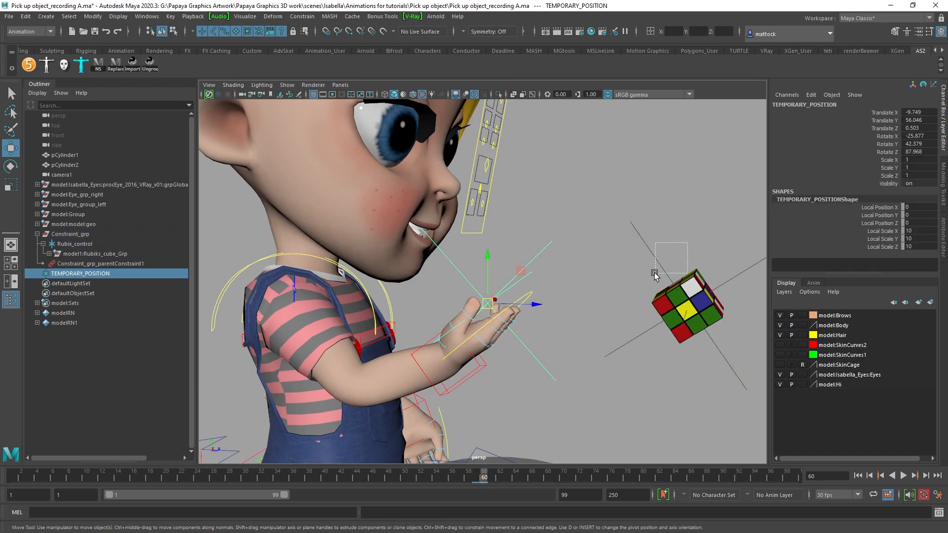
# Step: Move Rubix_control back into the palm at about X -8.9, Y 56.2, Z 0.6 and compare frames 59 and 60
pyautogui.click(687, 304)
pyautogui.moveTo(687, 304); pyautogui.dragTo(489, 298)
pyautogui.keyDown('alt'); pyautogui.moveTo(579, 340); pyautogui.dragTo(439, 346); pyautogui.keyUp('alt')
pyautogui.moveTo(495, 300); pyautogui.dragTo(502, 301)
pyautogui.keyDown('alt'); pyautogui.moveTo(457, 348); pyautogui.dragTo(592, 345); pyautogui.keyUp('alt')
pyautogui.moveTo(502, 302); pyautogui.dragTo(497, 303)
pyautogui.hotkey('alt', 'v')
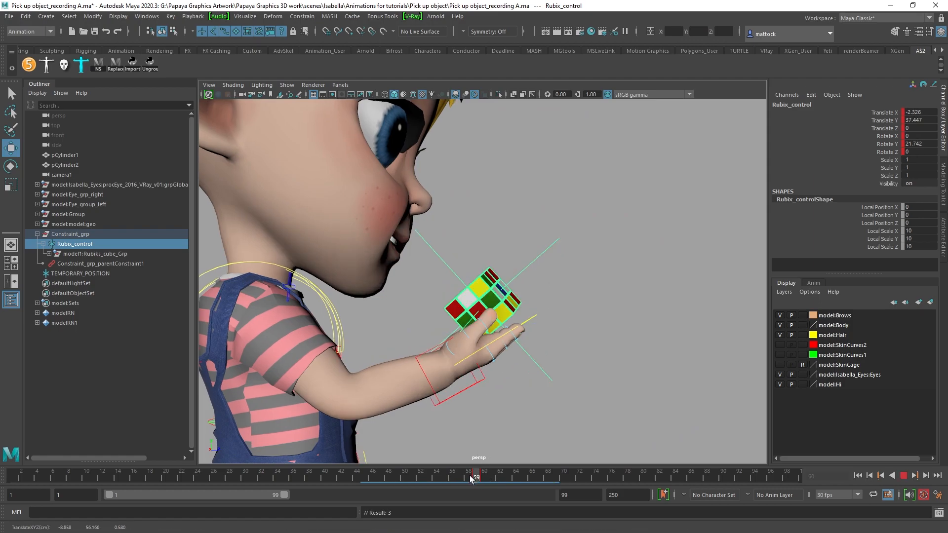
pyautogui.moveTo(477, 480); pyautogui.dragTo(484, 481)
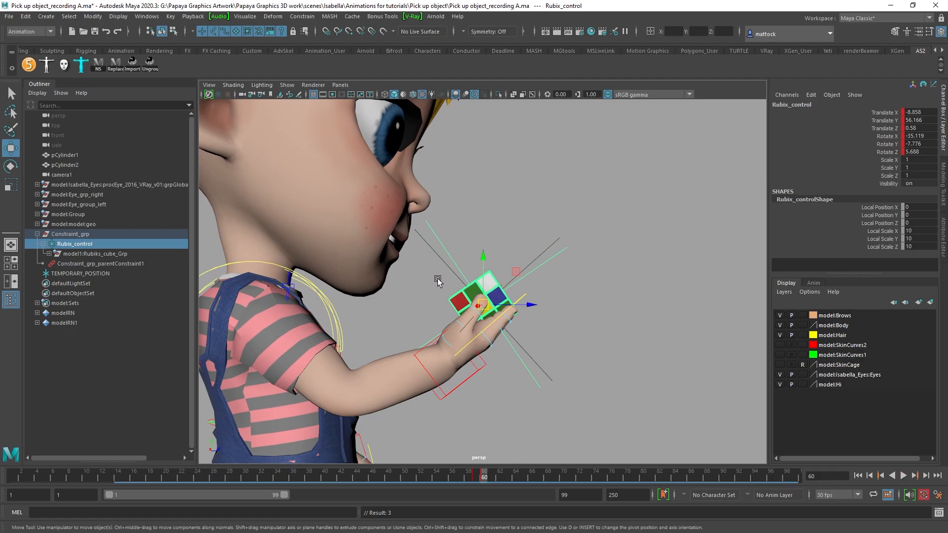
# Step: Raise the cube at frame 60 to about Y 57.3 and rotate it to about X -44.5
pyautogui.keyDown('alt'); pyautogui.moveTo(413, 275); pyautogui.dragTo(519, 308, button='right'); pyautogui.keyUp('alt')
pyautogui.moveTo(482, 477)
pyautogui.mouseDown()
pyautogui.moveTo(461, 475)
pyautogui.moveTo(484, 478)
pyautogui.mouseUp()
pyautogui.moveTo(486, 312); pyautogui.dragTo(483, 294)
pyautogui.press('e')
pyautogui.moveTo(515, 349); pyautogui.dragTo(531, 349)
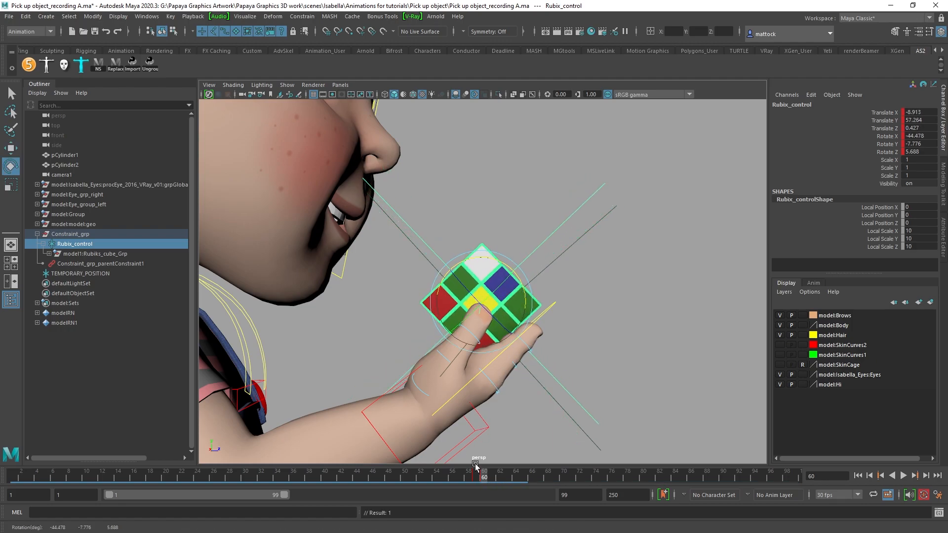
pyautogui.moveTo(477, 479); pyautogui.dragTo(482, 477)
# Step: Rotate the cube at frame 60 to about X -39.6, Y 23.5, Z 39.2 and compare it with frame 59
pyautogui.keyDown('alt'); pyautogui.moveTo(526, 367); pyautogui.dragTo(425, 388); pyautogui.keyUp('alt')
pyautogui.moveTo(478, 478)
pyautogui.mouseDown()
pyautogui.moveTo(470, 477)
pyautogui.moveTo(484, 481)
pyautogui.mouseUp()
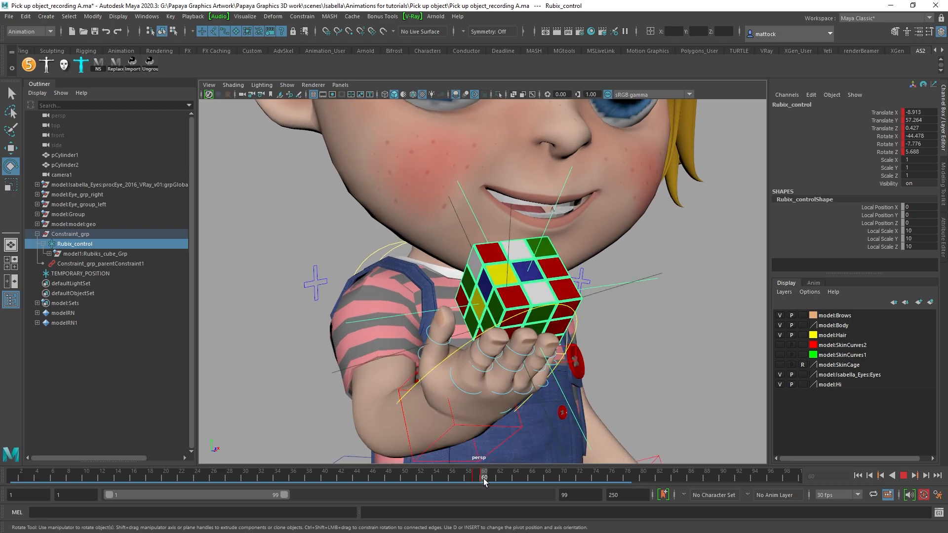
pyautogui.keyDown('alt'); pyautogui.moveTo(615, 323); pyautogui.dragTo(598, 322); pyautogui.keyUp('alt')
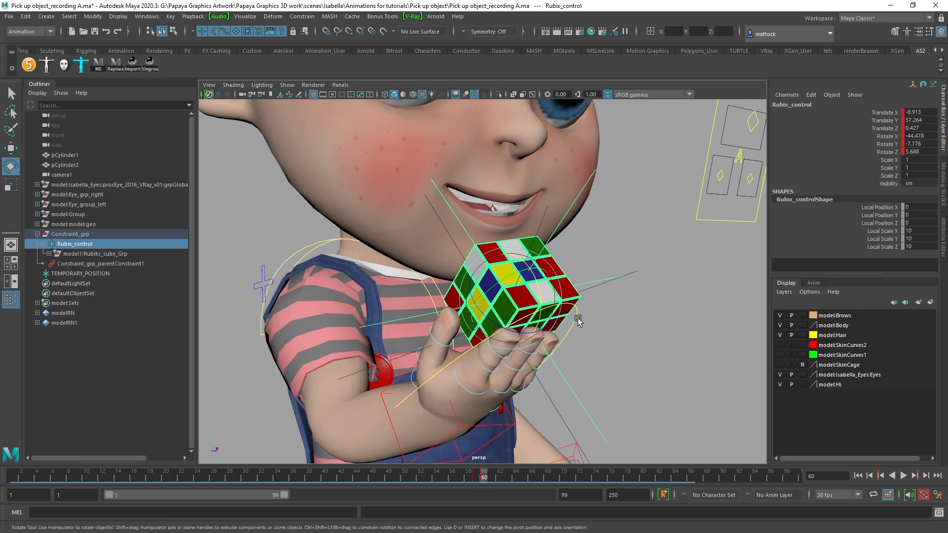
pyautogui.moveTo(479, 477); pyautogui.dragTo(483, 479)
pyautogui.moveTo(500, 296); pyautogui.dragTo(522, 370)
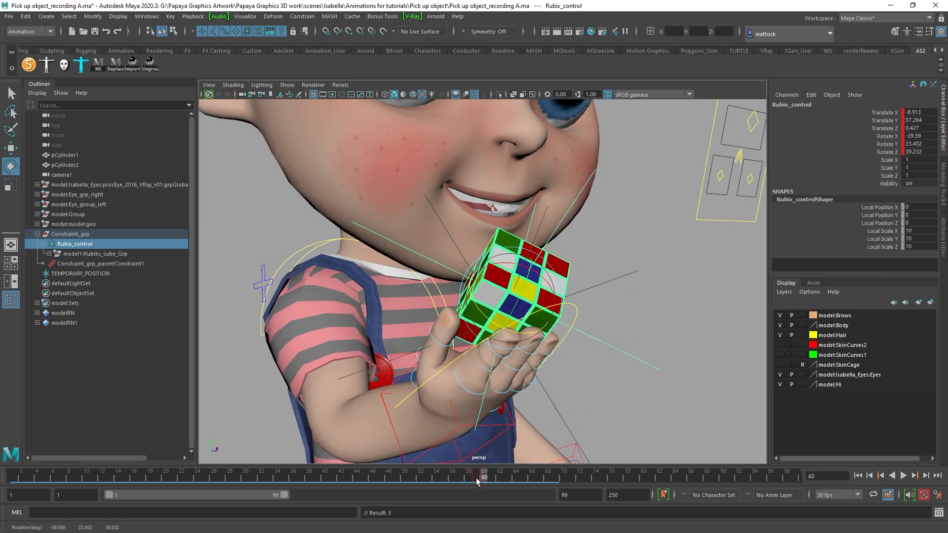
pyautogui.hotkey('alt', 'v')
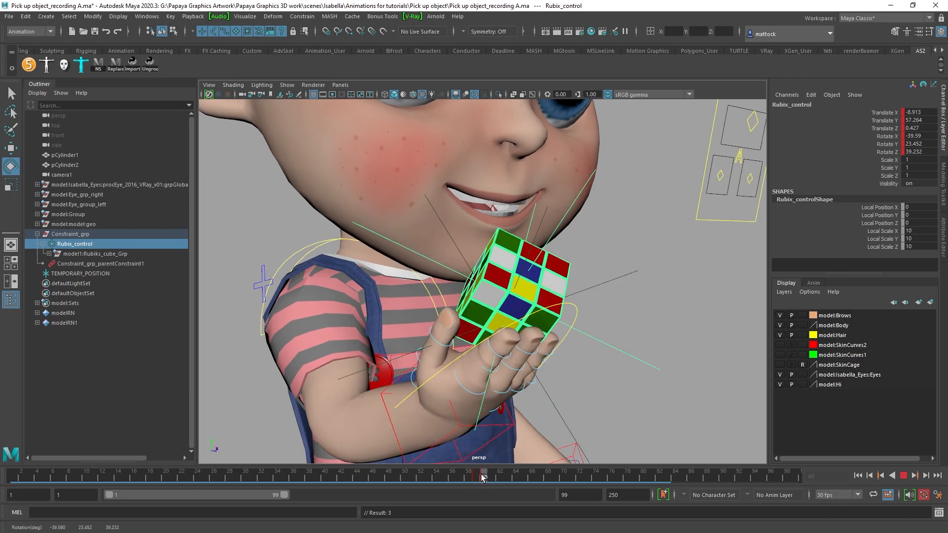
pyautogui.click(477, 475)
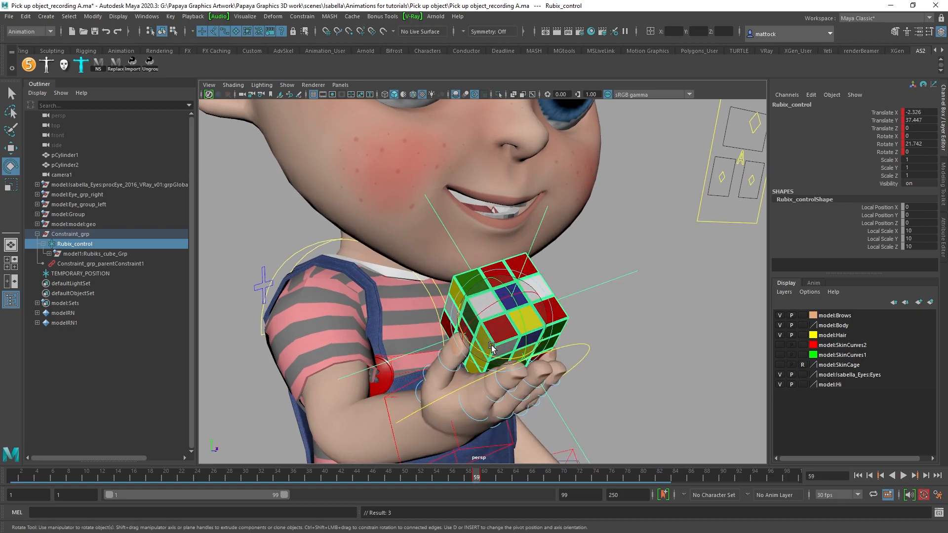
# Step: Rotate the cube at frame 60 to about X -19.1, Y 41.6, Z 76
pyautogui.click(483, 477)
pyautogui.moveTo(479, 311); pyautogui.dragTo(498, 302)
pyautogui.press('w')
pyautogui.keyDown('alt'); pyautogui.moveTo(483, 375); pyautogui.dragTo(380, 374); pyautogui.keyUp('alt')
pyautogui.scroll(-5, 381, 376)
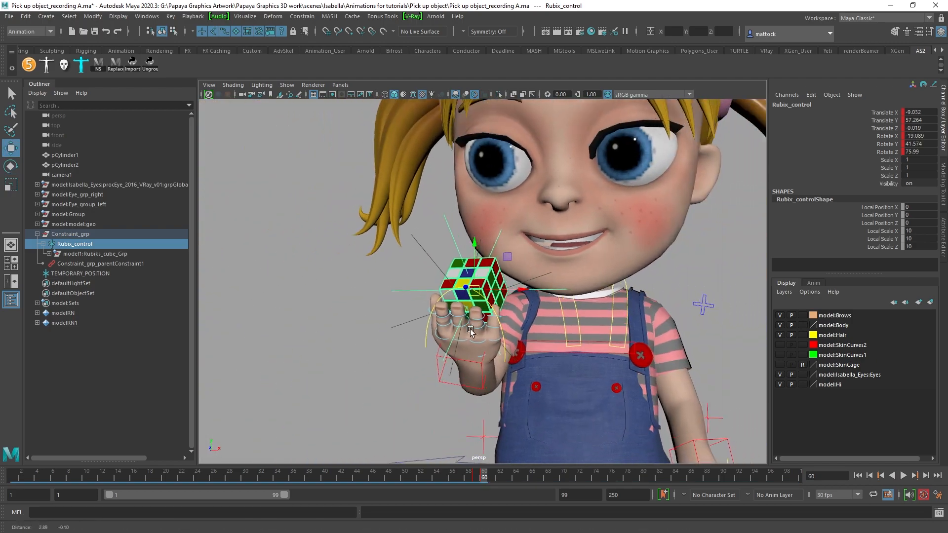
pyautogui.scroll(-3, 565, 305)
pyautogui.keyDown('alt'); pyautogui.moveTo(543, 321); pyautogui.dragTo(496, 420); pyautogui.keyUp('alt')
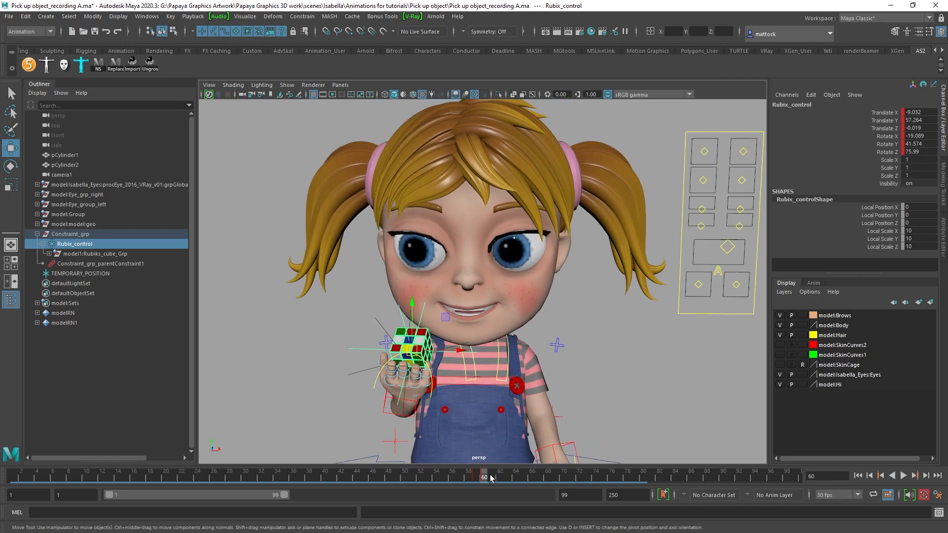
# Step: Play back the animation and examine the cube's release from the right hand around frame 60
pyautogui.hotkey('alt', 'v')
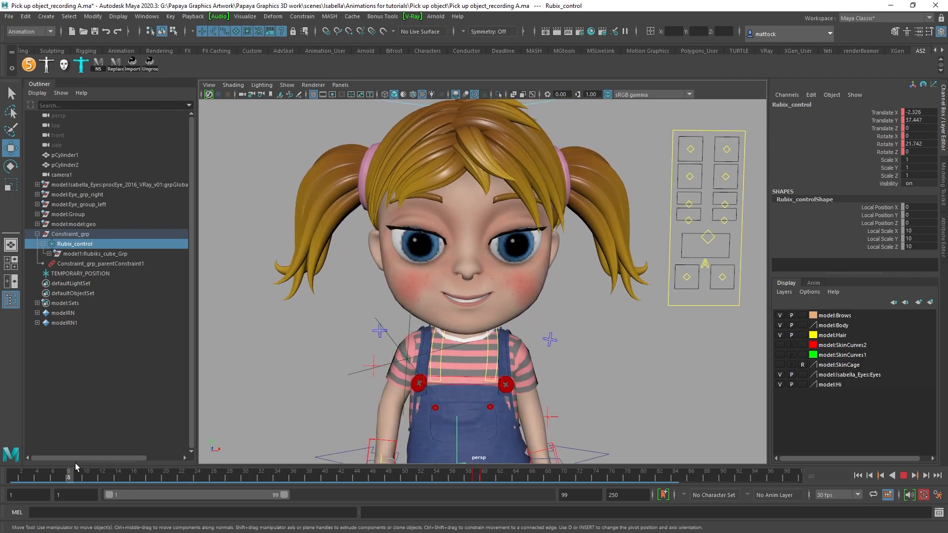
pyautogui.hotkey('alt', 'v')
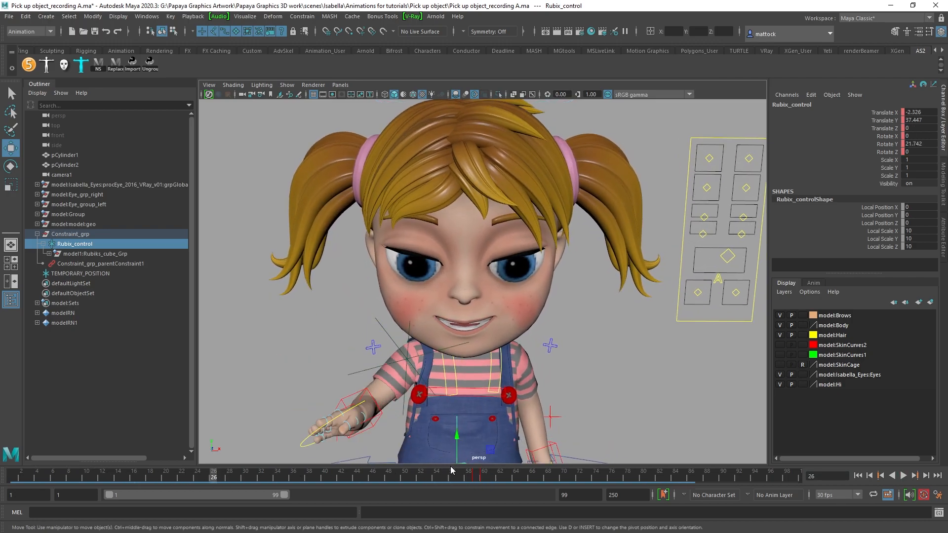
pyautogui.scroll(-2, 572, 396)
pyautogui.keyDown('alt'); pyautogui.moveTo(573, 395); pyautogui.dragTo(567, 346, button='middle'); pyautogui.keyUp('alt')
pyautogui.hotkey('alt', 'v')
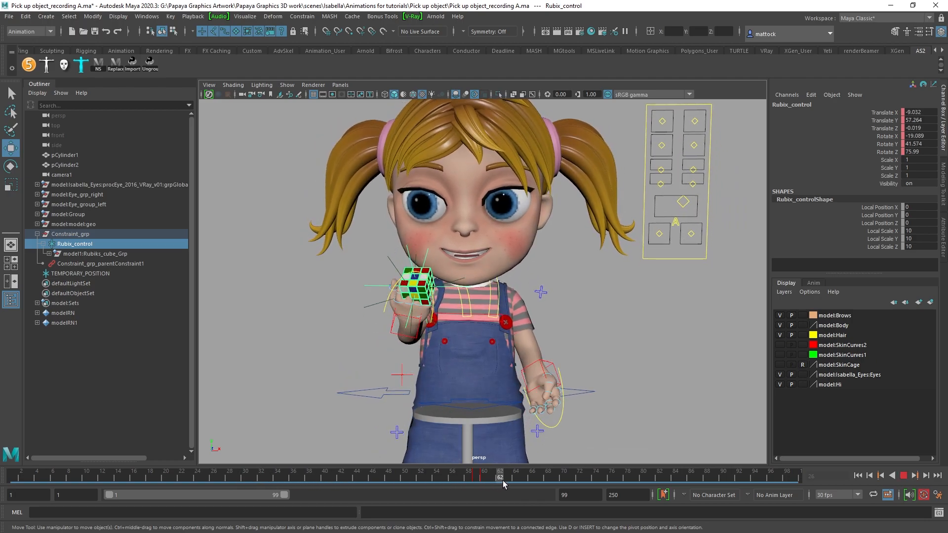
pyautogui.moveTo(502, 481)
pyautogui.mouseDown()
pyautogui.moveTo(451, 478)
pyautogui.moveTo(483, 485)
pyautogui.mouseUp()
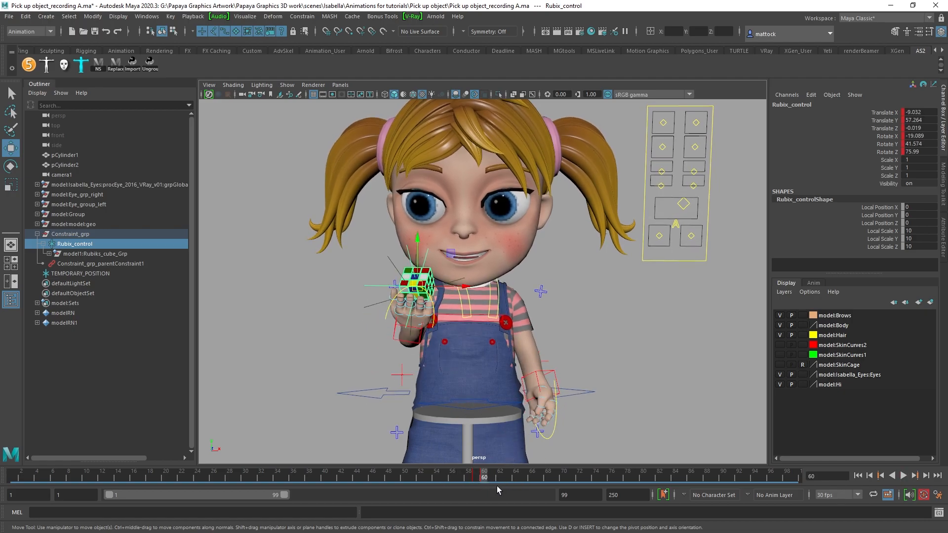
pyautogui.hotkey('alt', 'v')
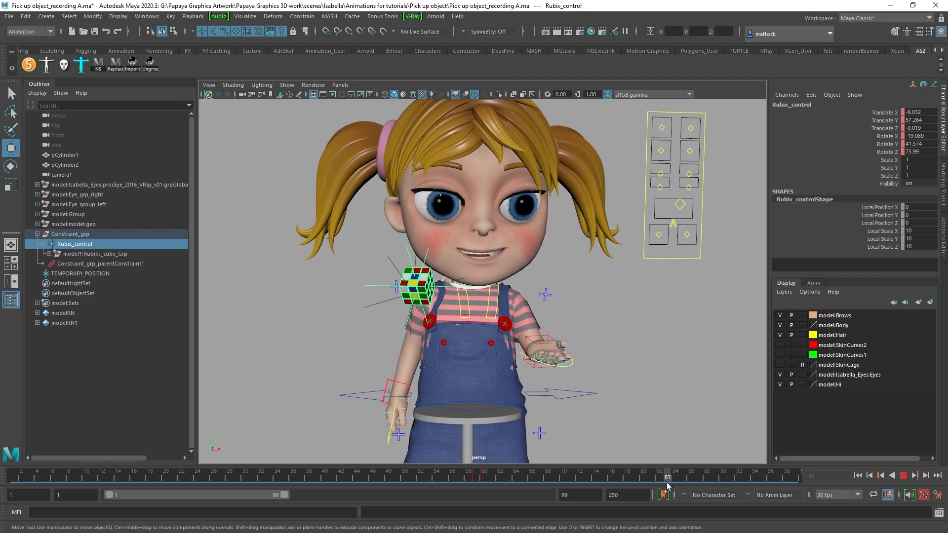
# Step: Place the cube in the left palm at frame 80, about X 14.7, Y 49, Z -3.6, and rotate it to about X -1.6, Y 63.4, Z 102.3
pyautogui.moveTo(640, 481)
pyautogui.mouseDown()
pyautogui.moveTo(450, 476)
pyautogui.moveTo(661, 489)
pyautogui.moveTo(644, 484)
pyautogui.mouseUp()
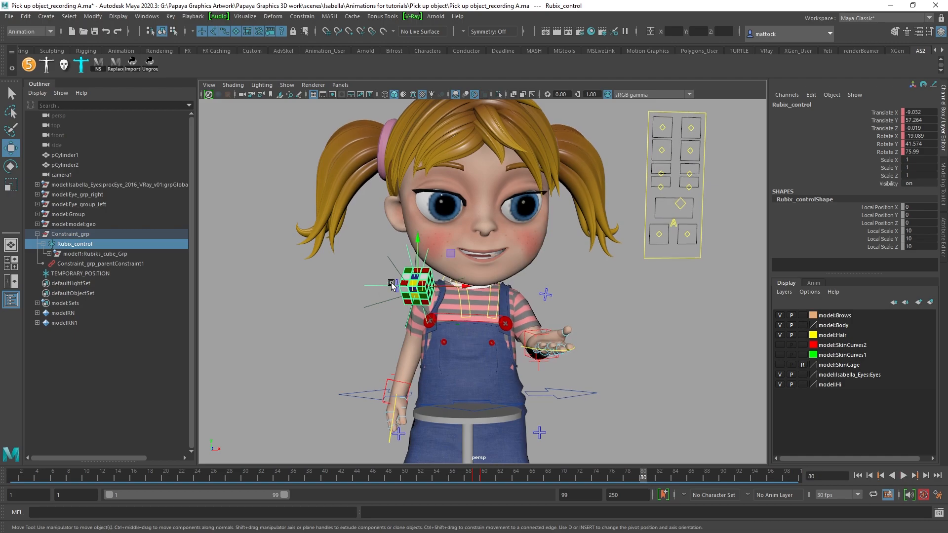
pyautogui.moveTo(417, 286); pyautogui.dragTo(567, 295)
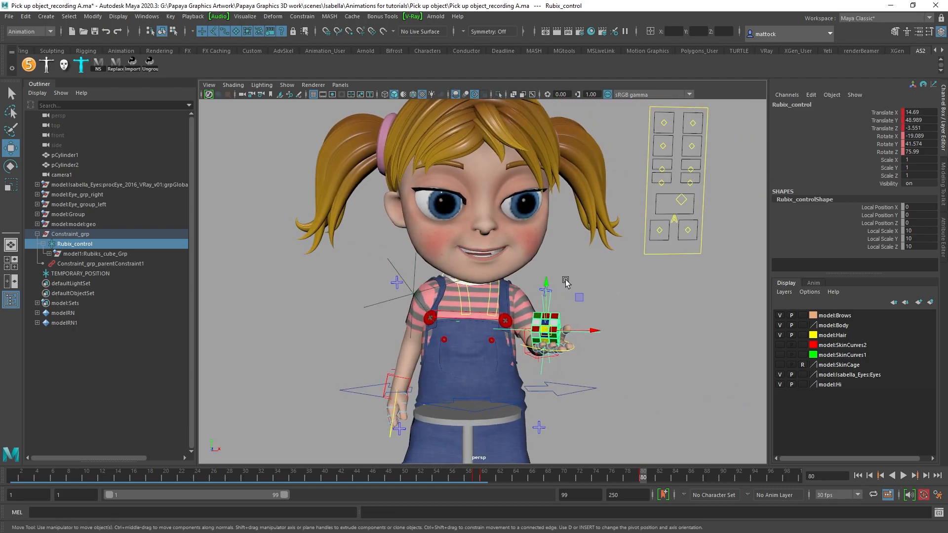
pyautogui.press('e')
pyautogui.moveTo(570, 344); pyautogui.dragTo(579, 324)
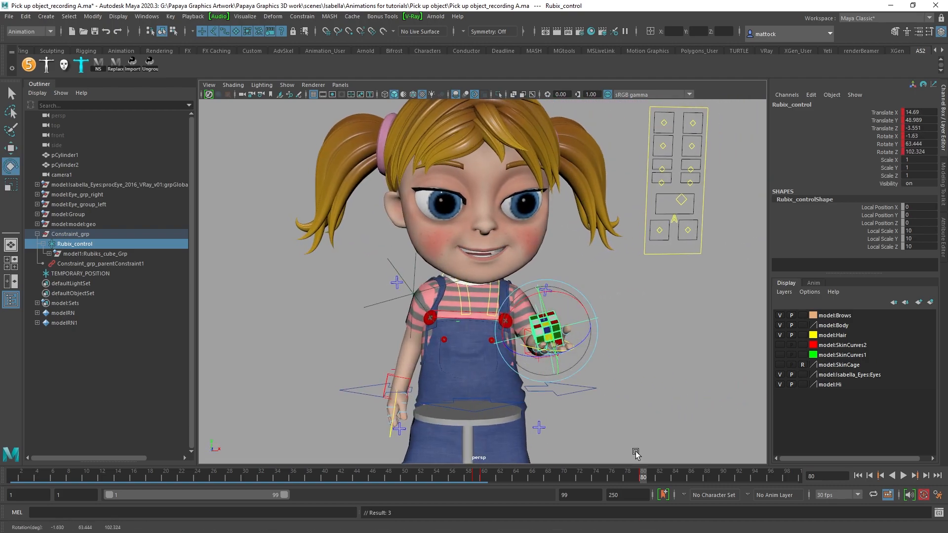
# Step: At frame 68, raise the cube in front of the face to about Y 72.2 and rotate it to about X 207.6, Y -13.3, Z -88.2
pyautogui.moveTo(643, 477); pyautogui.dragTo(548, 479)
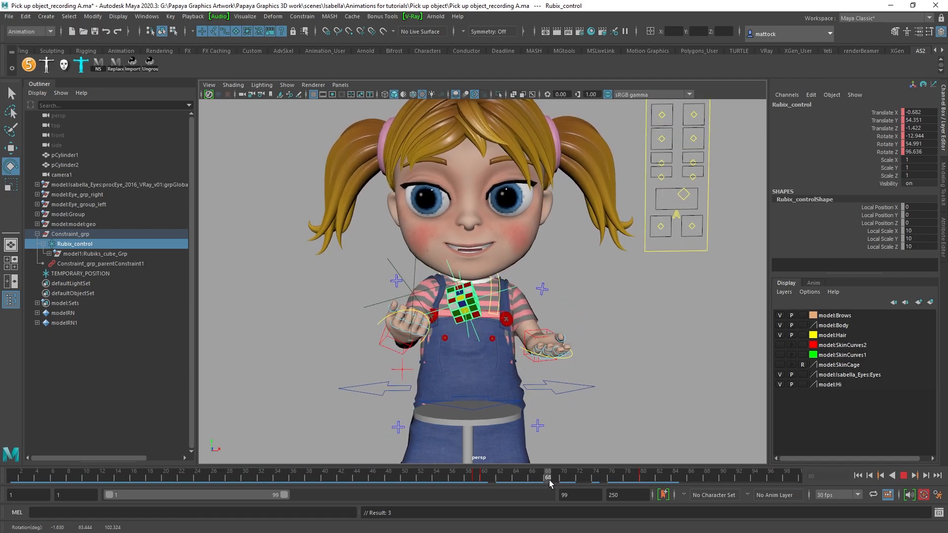
pyautogui.press('w')
pyautogui.moveTo(456, 302); pyautogui.dragTo(495, 223)
pyautogui.press('e')
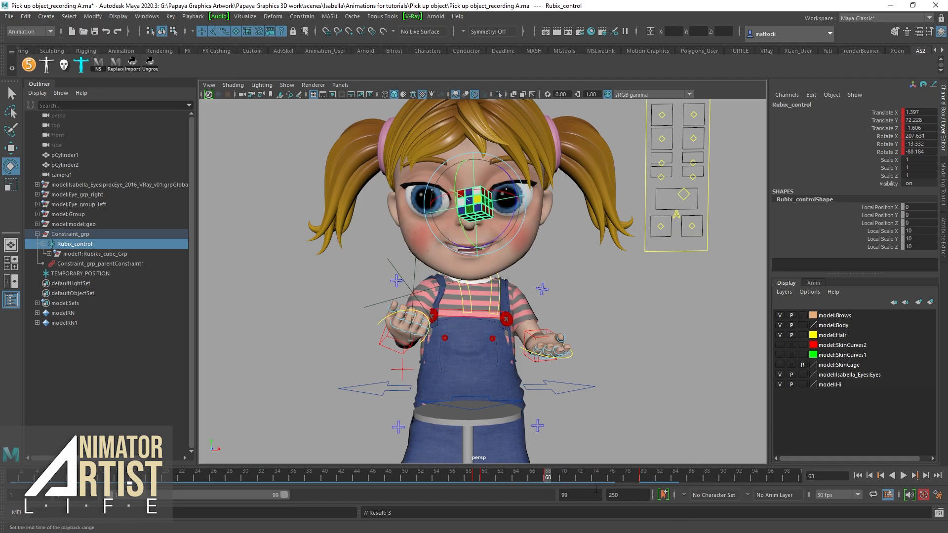
pyautogui.hotkey('alt', 'v')
# Step: Delete Rubix_control's key at frame 80, play back the result, and return to frame 68
pyautogui.click(640, 478)
pyautogui.rightClick(644, 478)
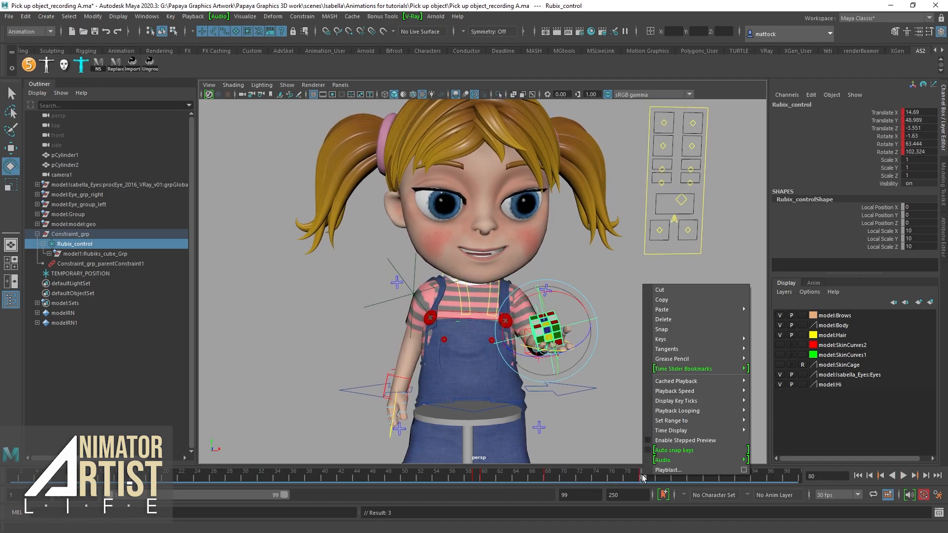
pyautogui.click(669, 320)
pyautogui.hotkey('alt', 'v')
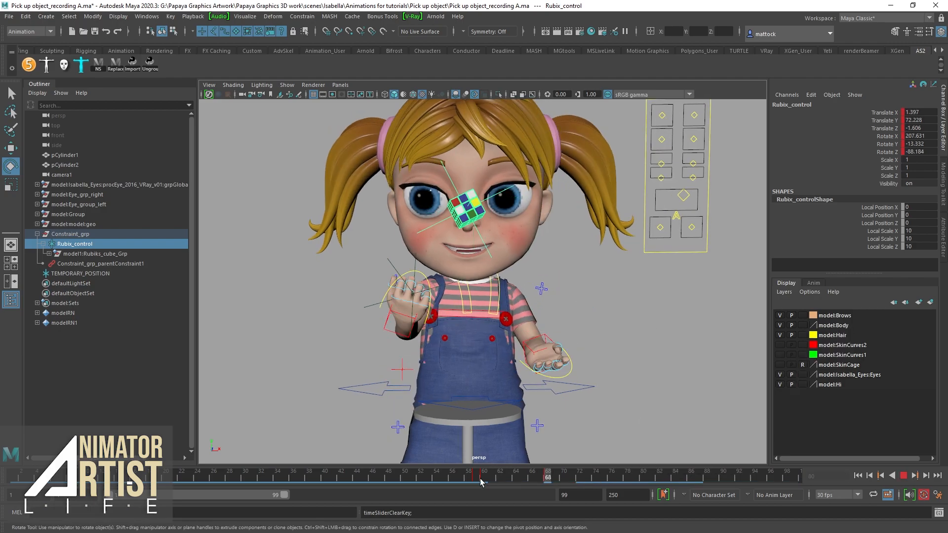
pyautogui.click(548, 478)
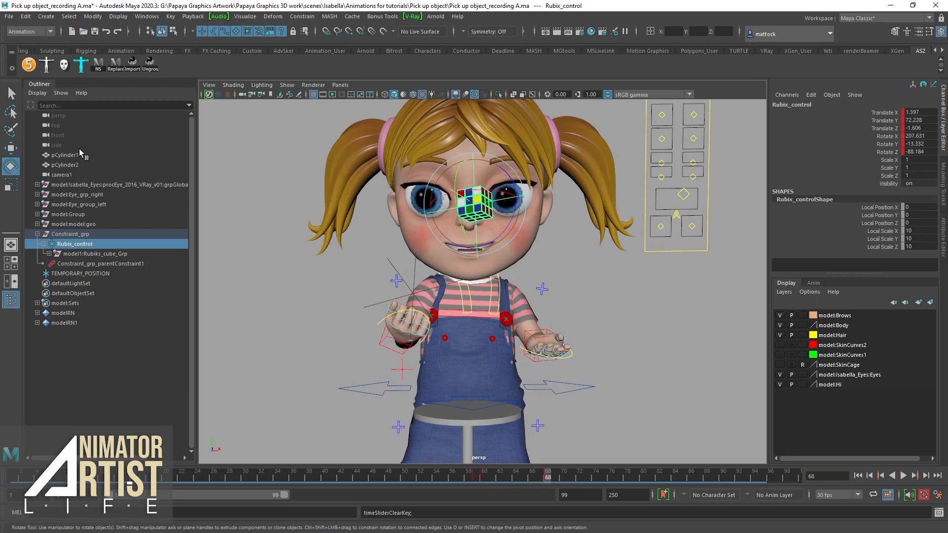
# Step: Open the Graph Editor, examine Rubix_control's translate and rotate curves around frame 60, and clear the editor away from the viewport
pyautogui.click(146, 16)
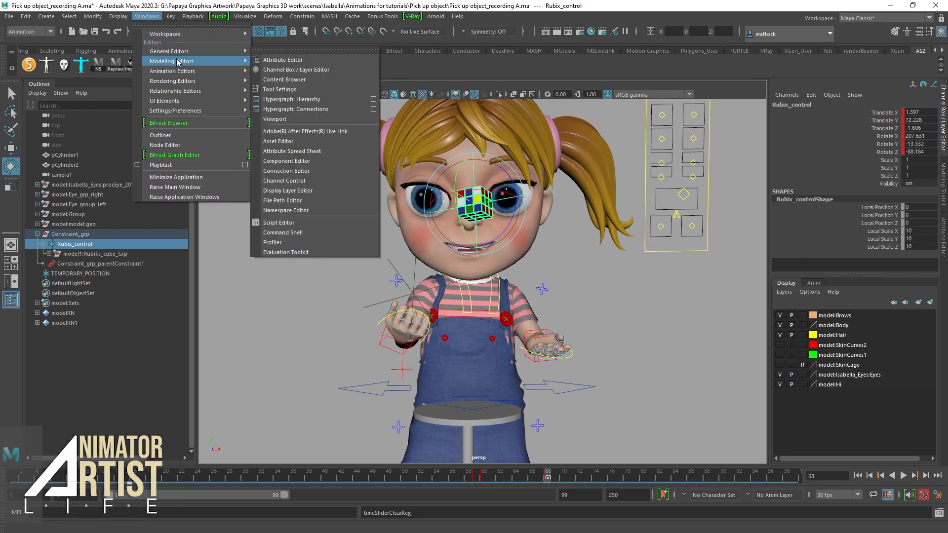
pyautogui.moveTo(180, 85)
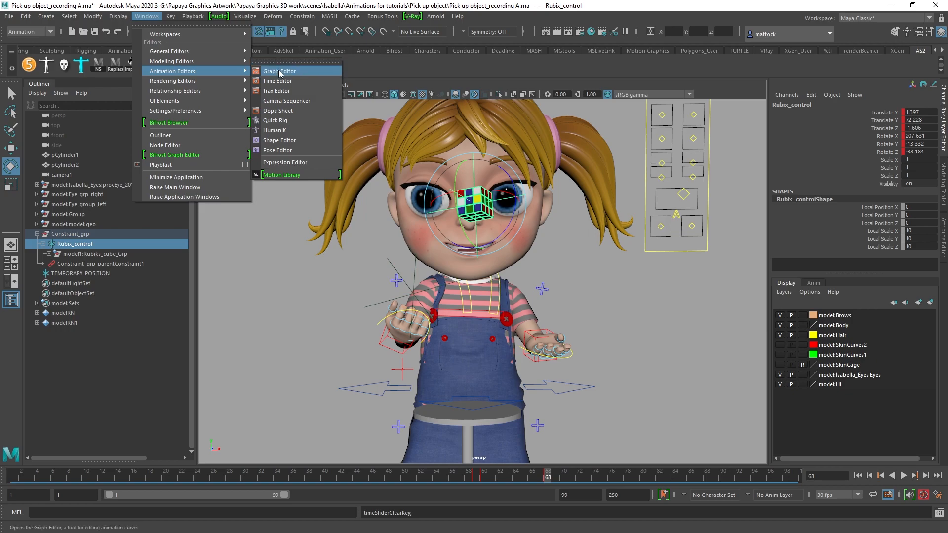
pyautogui.click(279, 71)
pyautogui.scroll(-6, 825, 233)
pyautogui.scroll(4, 723, 236)
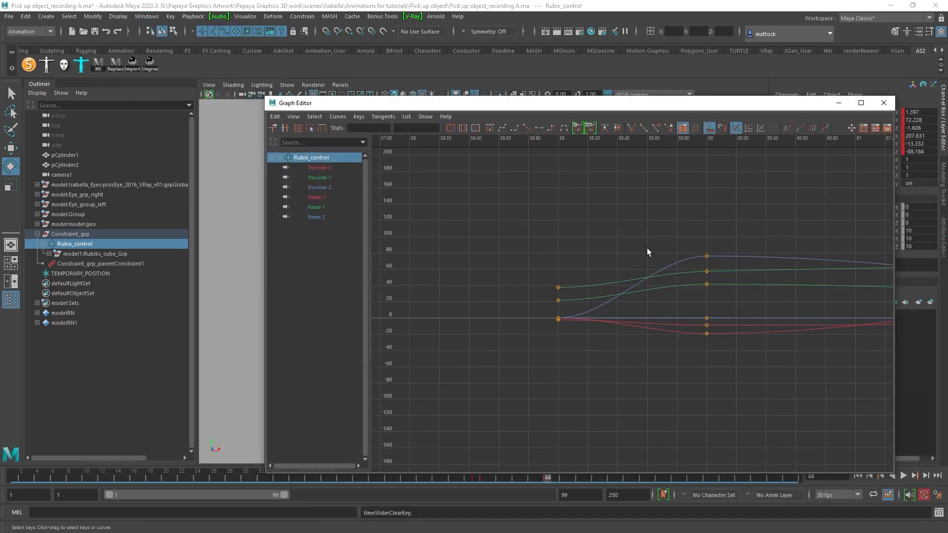
pyautogui.moveTo(773, 106); pyautogui.dragTo(0, 188)
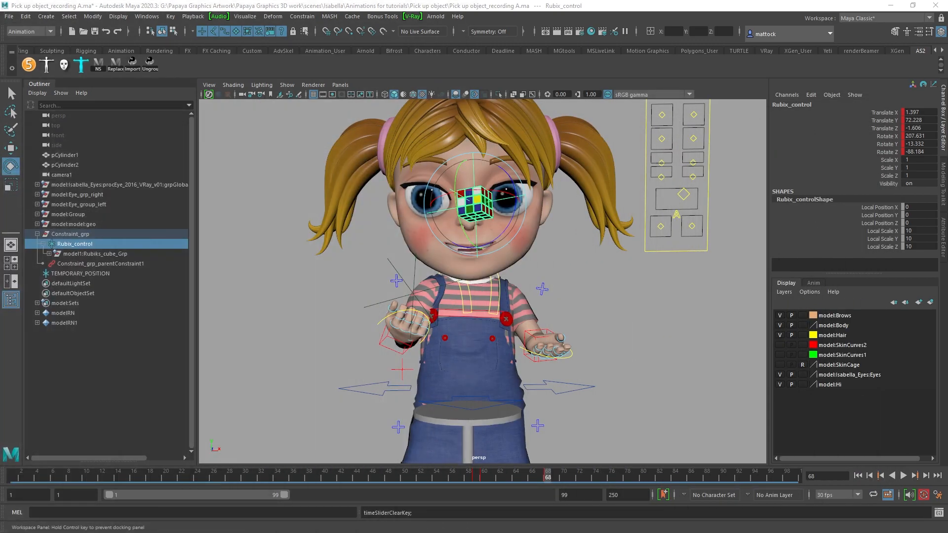
# Step: At frame 80, place the cube in the left palm at about X 15.7, Y 48.6, Z -3.9, rotated to about X 146.2, Y 67.1, Z -138.3
pyautogui.moveTo(554, 477); pyautogui.dragTo(643, 478)
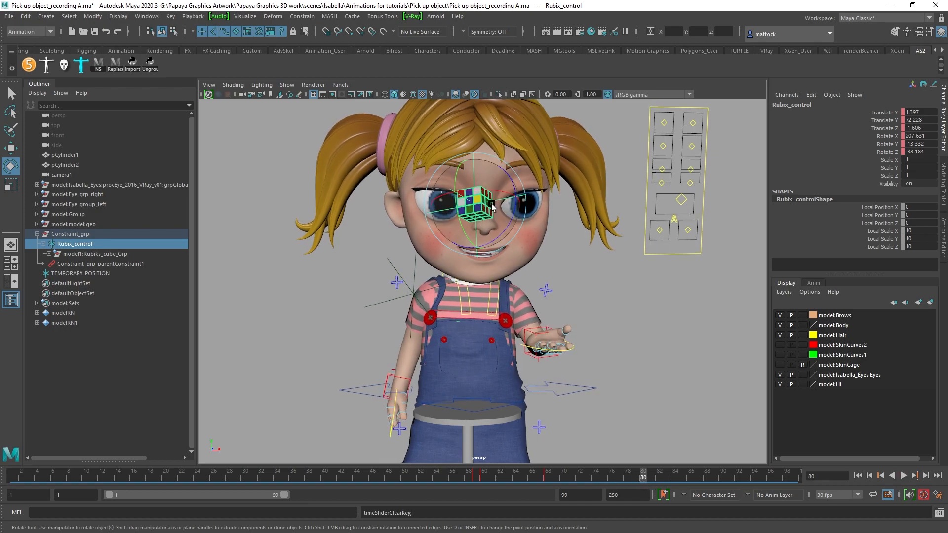
pyautogui.moveTo(491, 210); pyautogui.dragTo(549, 332)
pyautogui.press('w')
pyautogui.keyDown('alt'); pyautogui.moveTo(524, 364); pyautogui.dragTo(408, 368); pyautogui.keyUp('alt')
pyautogui.moveTo(473, 341); pyautogui.dragTo(490, 345)
pyautogui.scroll(5, 489, 345)
pyautogui.keyDown('alt'); pyautogui.moveTo(469, 390); pyautogui.dragTo(452, 319, button='middle'); pyautogui.keyUp('alt')
pyautogui.keyDown('alt'); pyautogui.moveTo(446, 316); pyautogui.dragTo(655, 323); pyautogui.keyUp('alt')
pyautogui.moveTo(569, 299); pyautogui.dragTo(566, 300)
pyautogui.keyDown('alt'); pyautogui.moveTo(539, 340); pyautogui.dragTo(455, 347); pyautogui.keyUp('alt')
pyautogui.moveTo(595, 310); pyautogui.dragTo(614, 310)
pyautogui.scroll(-4, 658, 300)
# Step: Play back the toss to check the cube's landing in the left hand around frame 80, stopping at frame 79
pyautogui.moveTo(645, 475); pyautogui.dragTo(641, 498)
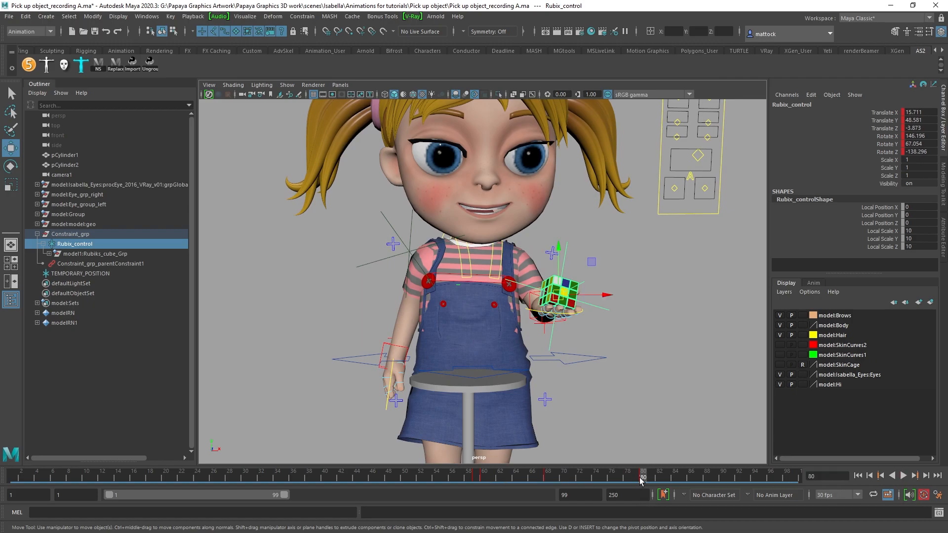
pyautogui.hotkey('alt', 'v')
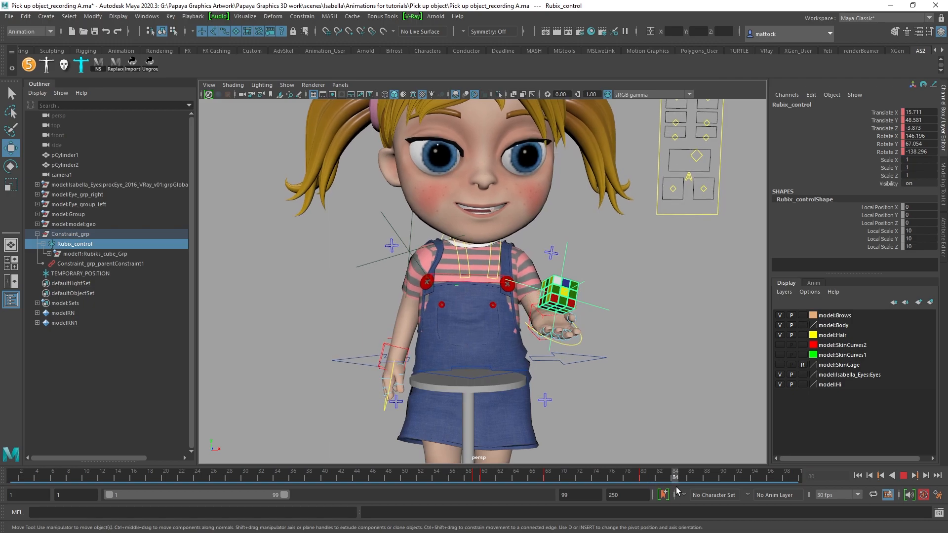
pyautogui.click(638, 481)
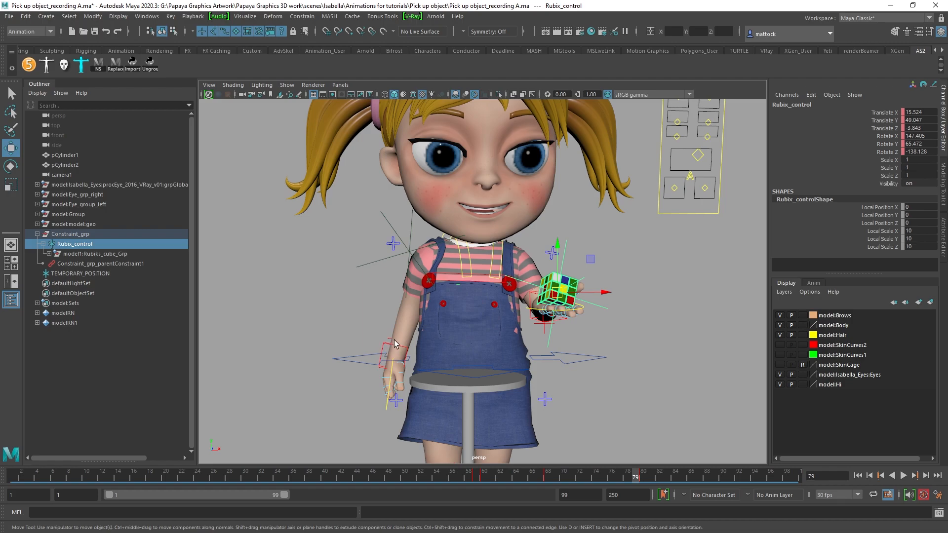
# Step: Select the left hand control IKArm_L together with Rubix_control at frame 79
pyautogui.keyDown('alt'); pyautogui.moveTo(513, 312); pyautogui.dragTo(339, 316); pyautogui.keyUp('alt')
pyautogui.keyDown('alt'); pyautogui.moveTo(338, 315); pyautogui.dragTo(444, 316, button='right'); pyautogui.keyUp('alt')
pyautogui.keyDown('alt'); pyautogui.moveTo(444, 317); pyautogui.dragTo(349, 279, button='middle'); pyautogui.keyUp('alt')
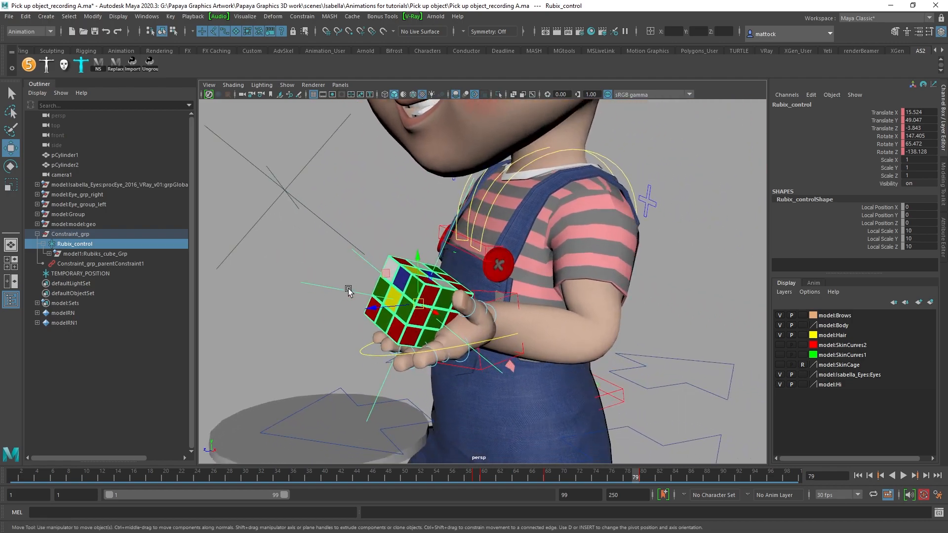
pyautogui.keyDown('alt'); pyautogui.moveTo(346, 341); pyautogui.dragTo(350, 318); pyautogui.keyUp('alt')
pyautogui.keyDown('alt'); pyautogui.moveTo(321, 348); pyautogui.dragTo(380, 289, button='middle'); pyautogui.keyUp('alt')
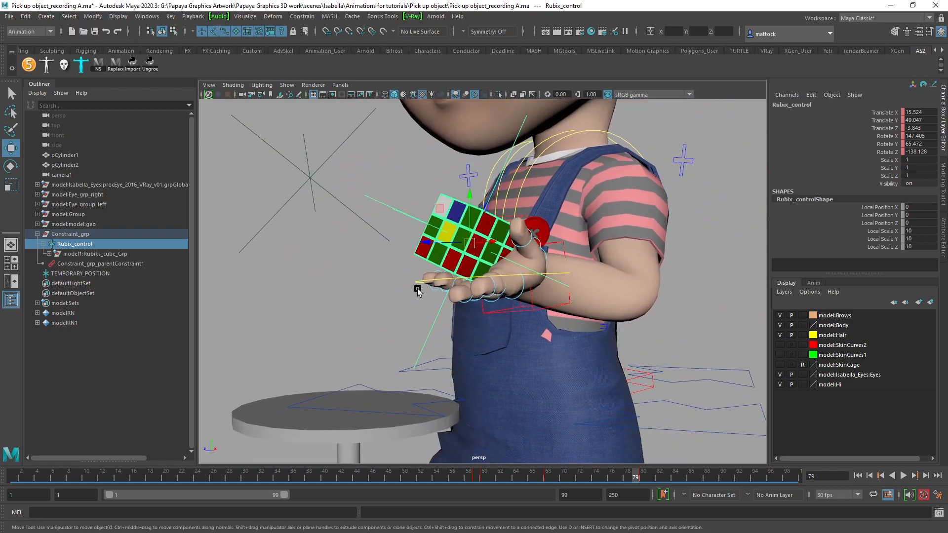
pyautogui.keyDown('alt'); pyautogui.moveTo(496, 299); pyautogui.dragTo(499, 315); pyautogui.keyUp('alt')
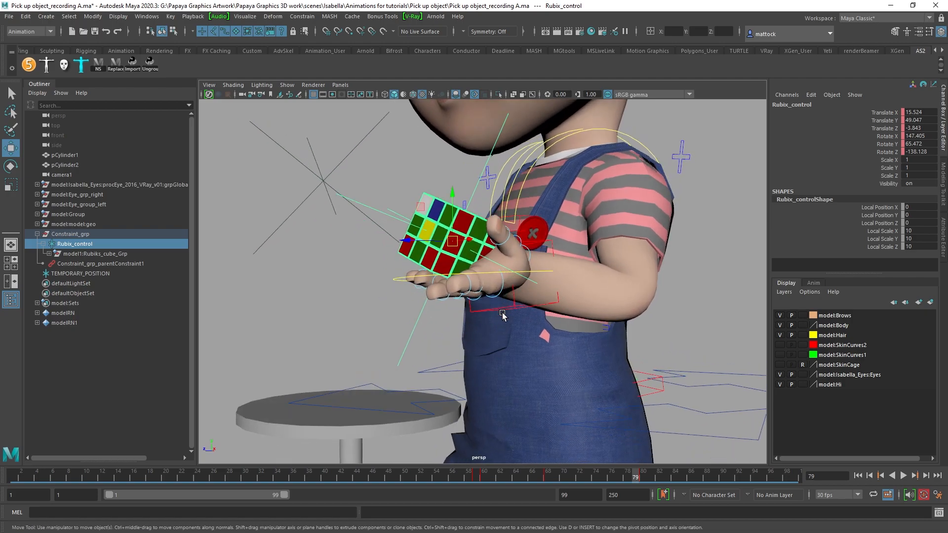
pyautogui.click(533, 312)
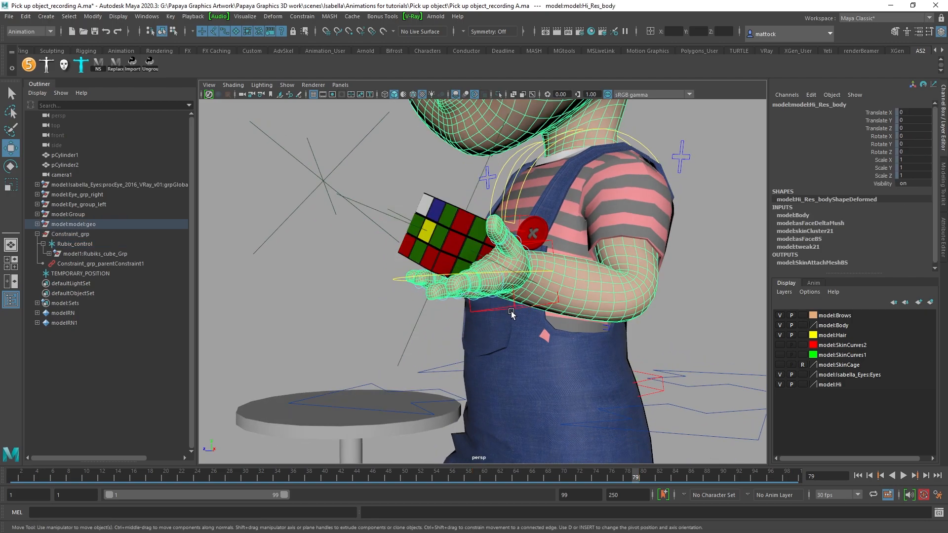
pyautogui.click(500, 275)
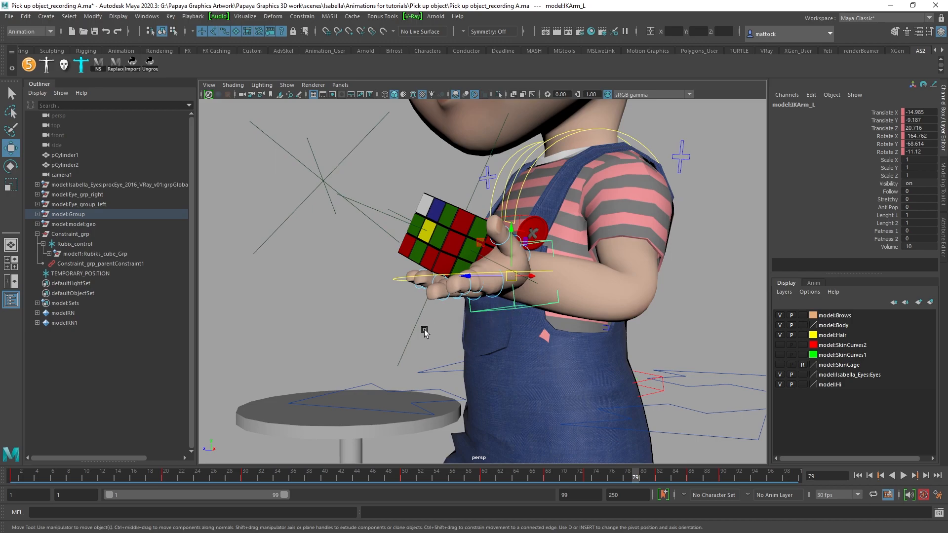
pyautogui.moveTo(416, 338); pyautogui.dragTo(416, 337)
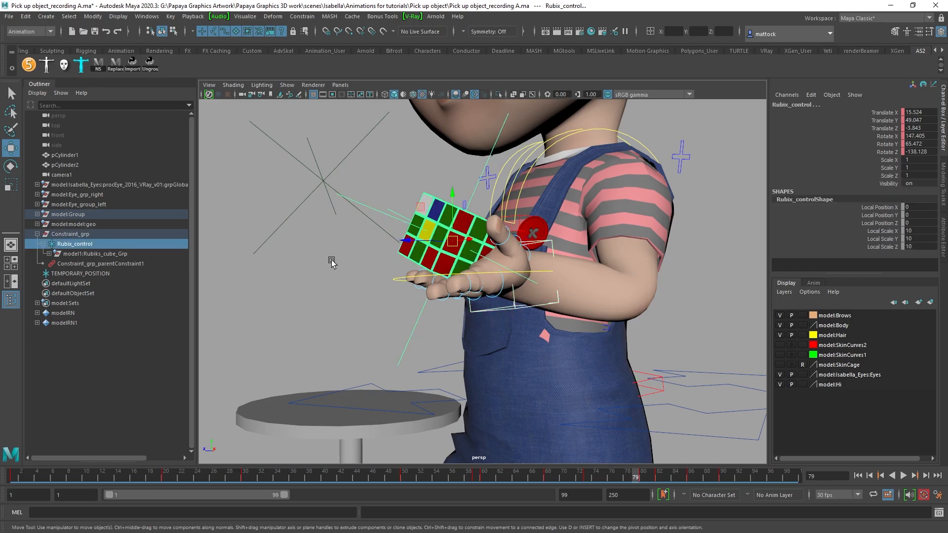
# Step: Hide the TEMPORARY_POSITION locator
pyautogui.moveTo(234, 207); pyautogui.dragTo(322, 264)
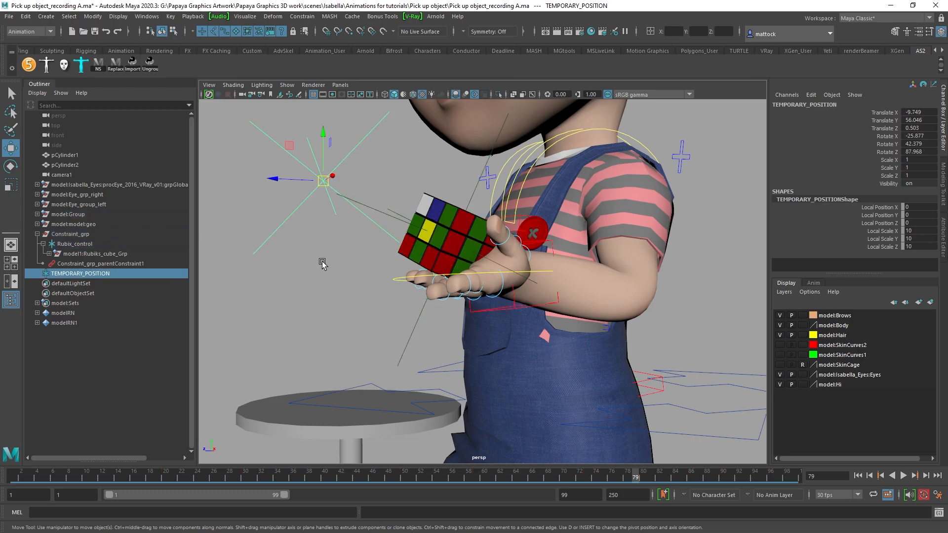
pyautogui.hotkey('ctrl', 'h')
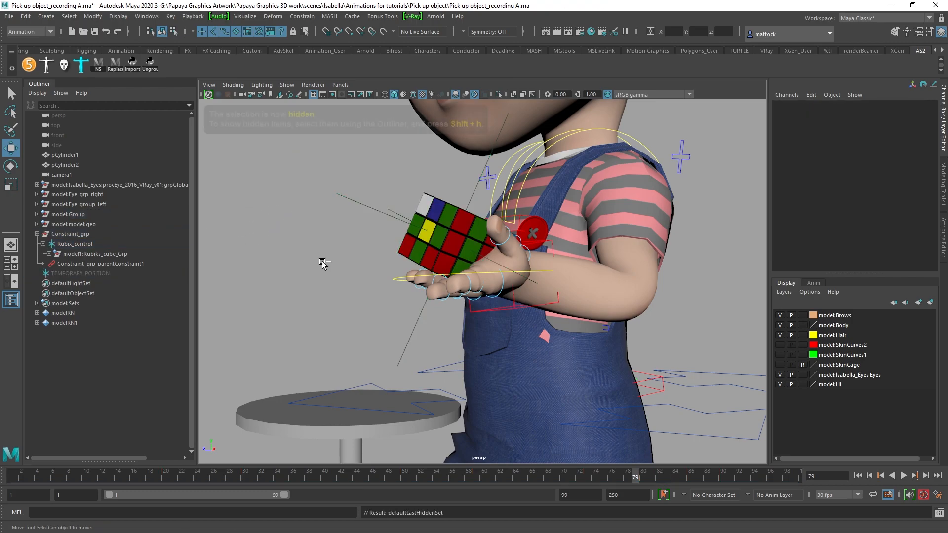
# Step: At frame 80, parent-constrain Rubix_control to the left hand control IKArm_L with Maintain Offset enabled
pyautogui.moveTo(521, 311); pyautogui.dragTo(527, 316)
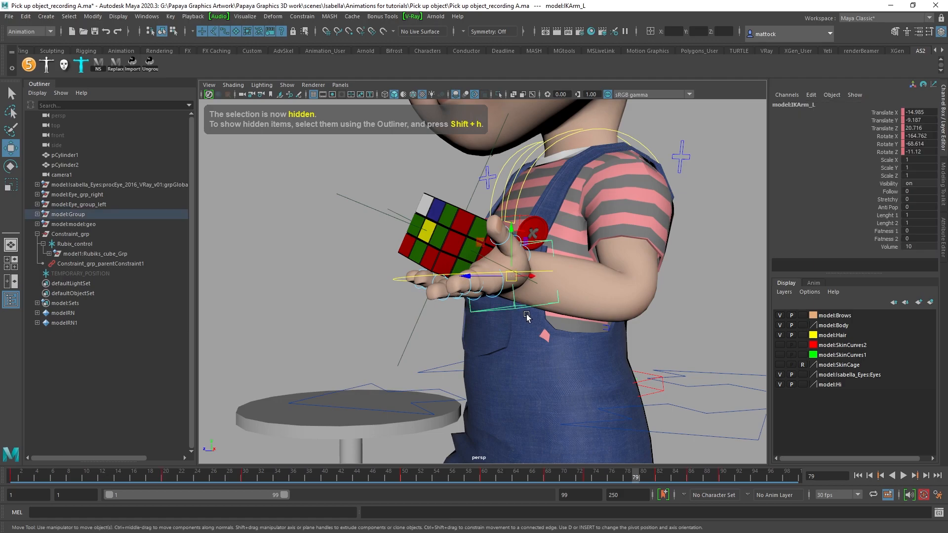
pyautogui.moveTo(418, 341); pyautogui.dragTo(401, 334)
pyautogui.moveTo(635, 480); pyautogui.dragTo(637, 479)
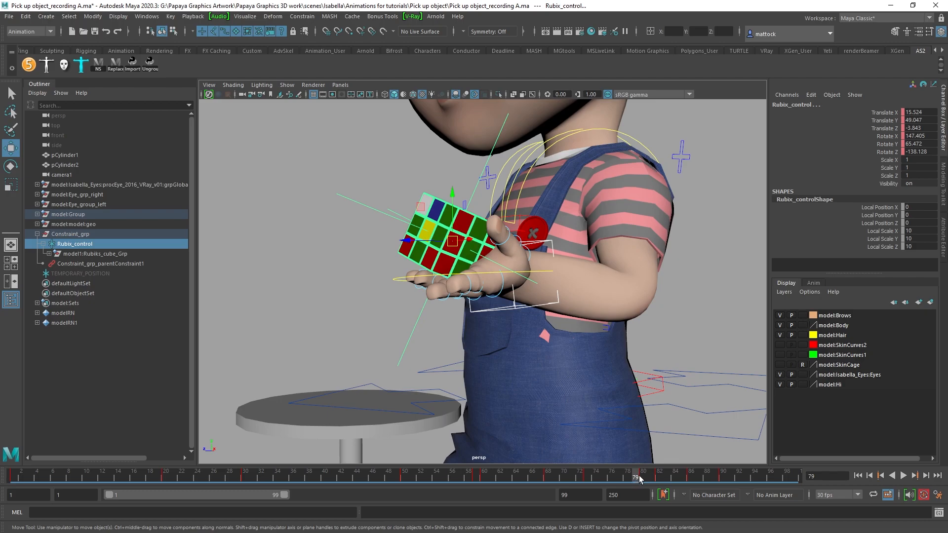
pyautogui.moveTo(639, 479); pyautogui.dragTo(643, 479)
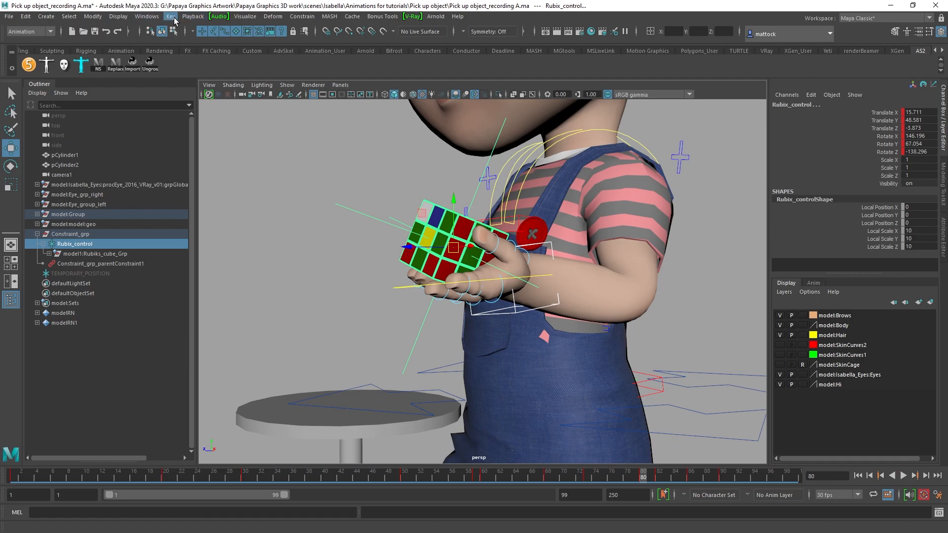
pyautogui.click(302, 17)
pyautogui.click(397, 41)
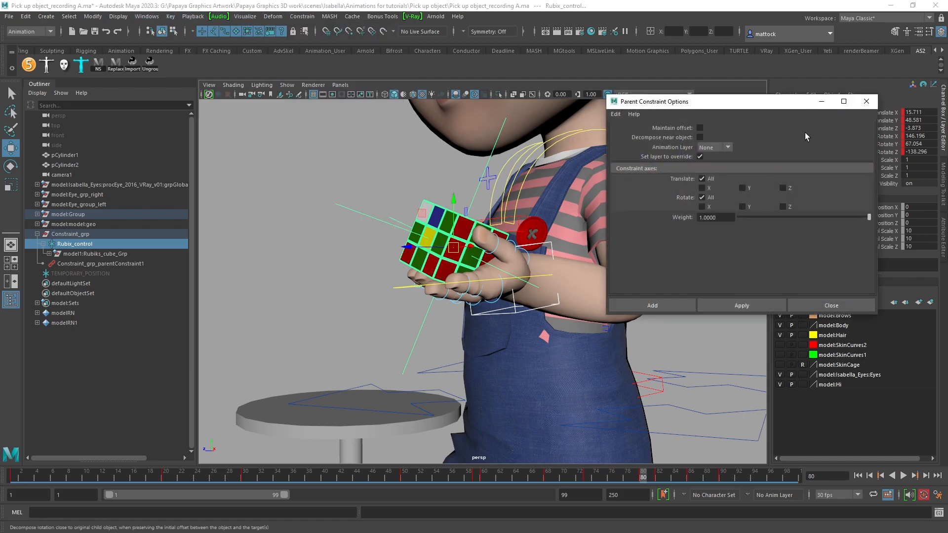
pyautogui.click(700, 128)
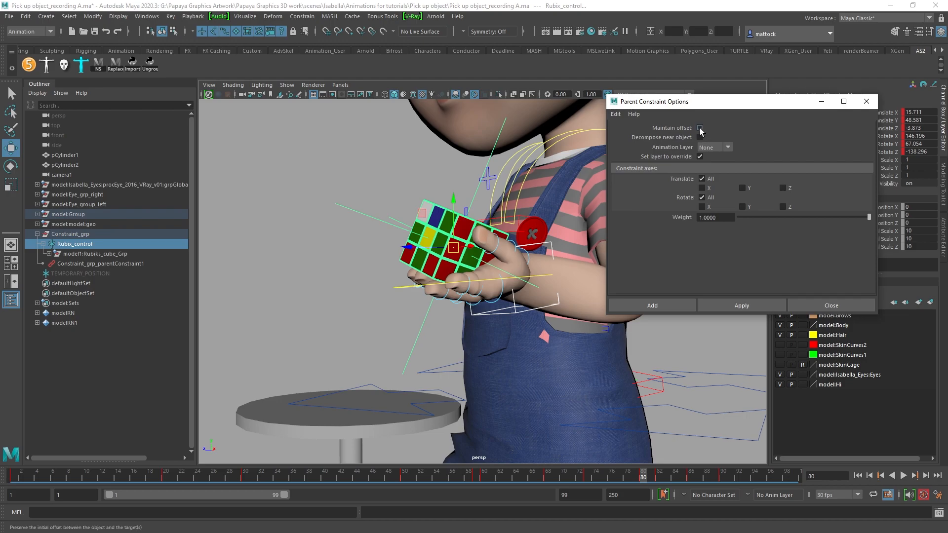
pyautogui.click(718, 304)
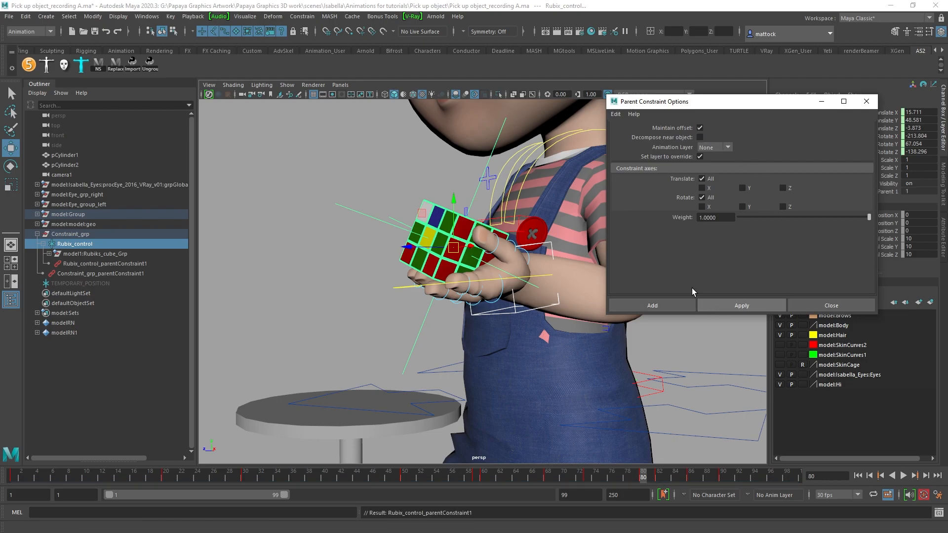
pyautogui.click(866, 101)
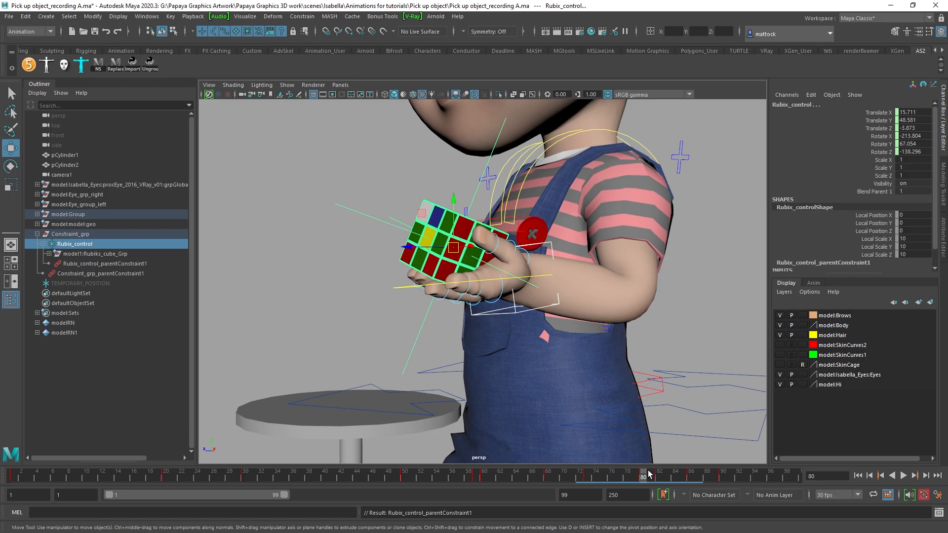
# Step: Play back and scrub around frames 79 to 81, checking from the front how the cube follows the left hand
pyautogui.hotkey('alt', 'v')
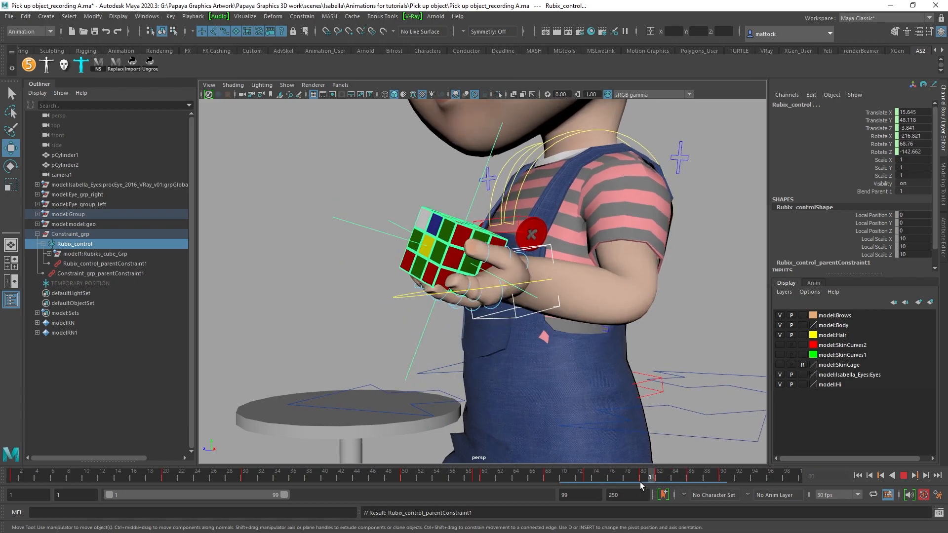
pyautogui.moveTo(641, 487); pyautogui.dragTo(636, 484)
pyautogui.keyDown('alt'); pyautogui.moveTo(713, 381); pyautogui.dragTo(612, 365, button='right'); pyautogui.keyUp('alt')
pyautogui.keyDown('alt'); pyautogui.moveTo(613, 365); pyautogui.dragTo(686, 360); pyautogui.keyUp('alt')
pyautogui.moveTo(626, 474)
pyautogui.mouseDown()
pyautogui.moveTo(383, 483)
pyautogui.moveTo(641, 482)
pyautogui.moveTo(632, 487)
pyautogui.mouseUp()
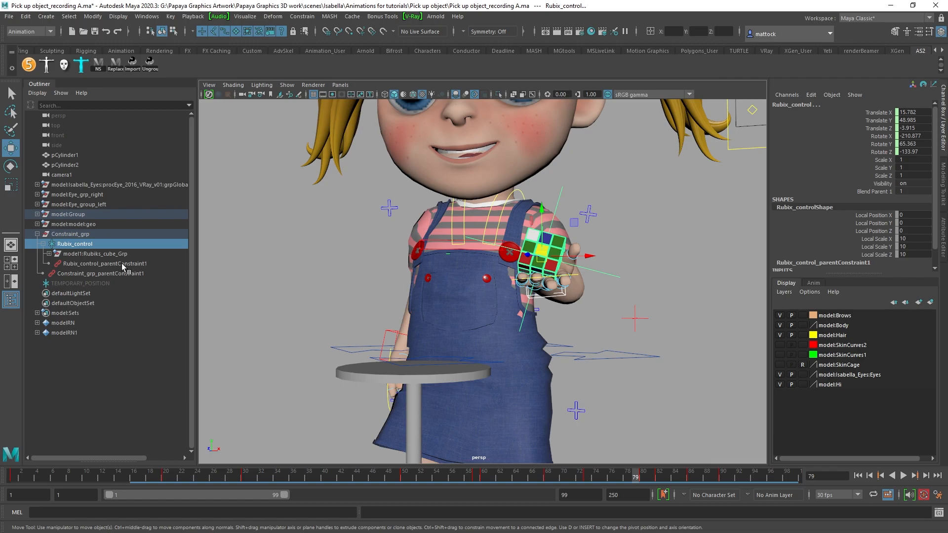
# Step: Key the IKArm LW0 weight of Rubix_control_parentConstraint1 at 1 on frame 80 and 0 on frame 79
pyautogui.click(108, 264)
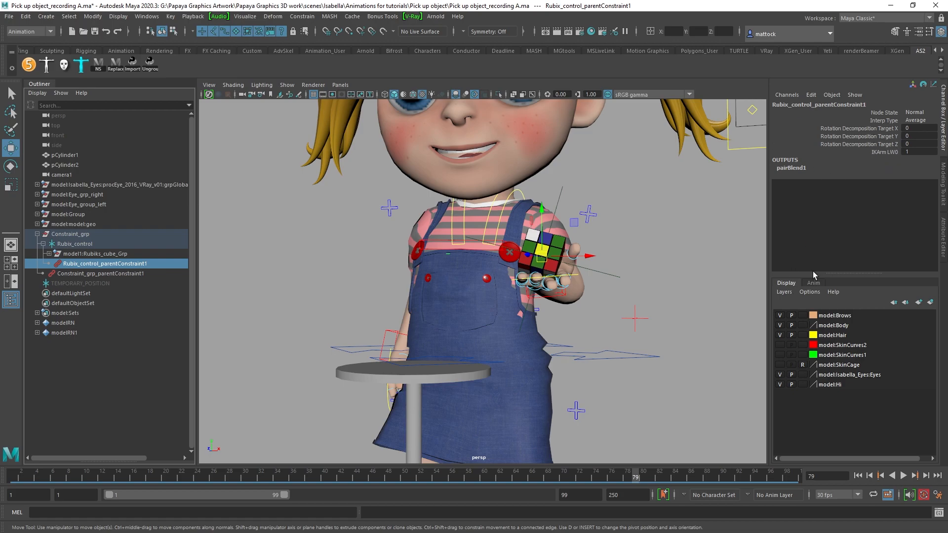
pyautogui.click(642, 478)
pyautogui.click(887, 153)
pyautogui.rightClick(884, 154)
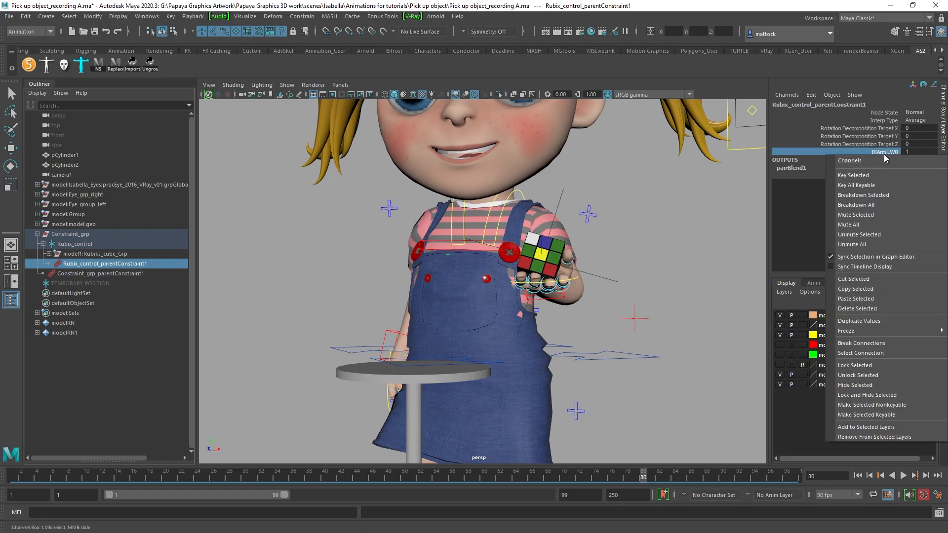
pyautogui.click(876, 173)
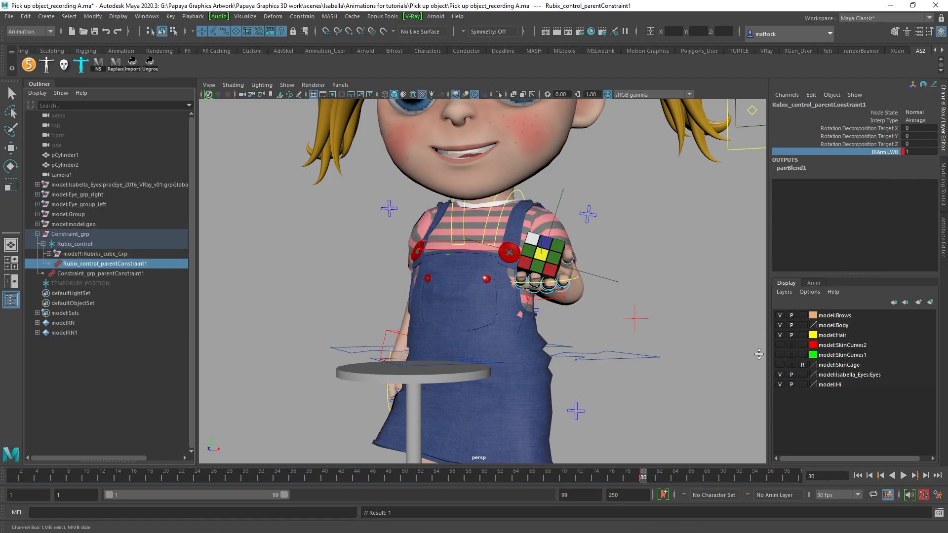
pyautogui.click(636, 478)
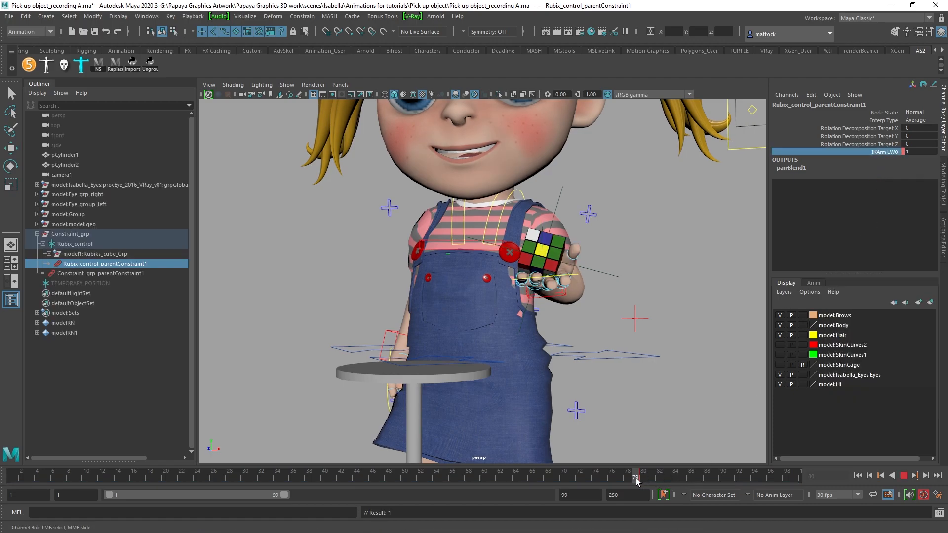
pyautogui.doubleClick(919, 152)
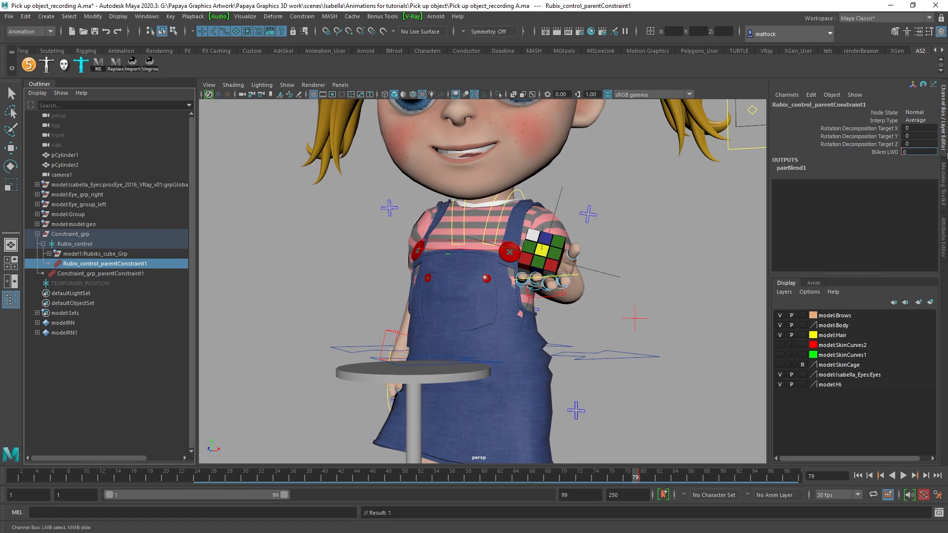
pyautogui.press('Return')
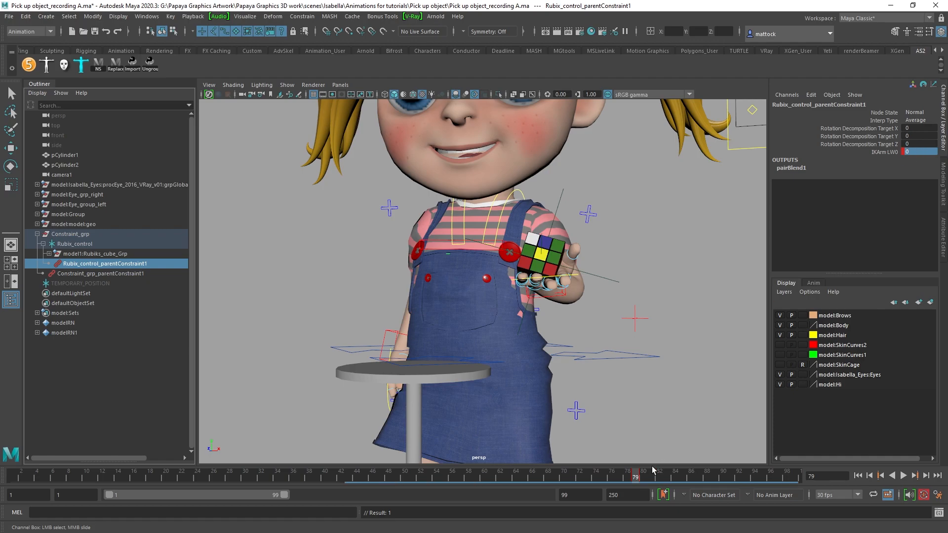
# Step: Play back the toss and scrub to frame 80 to check the cube's movement with the direct constraint
pyautogui.hotkey('alt', 'v')
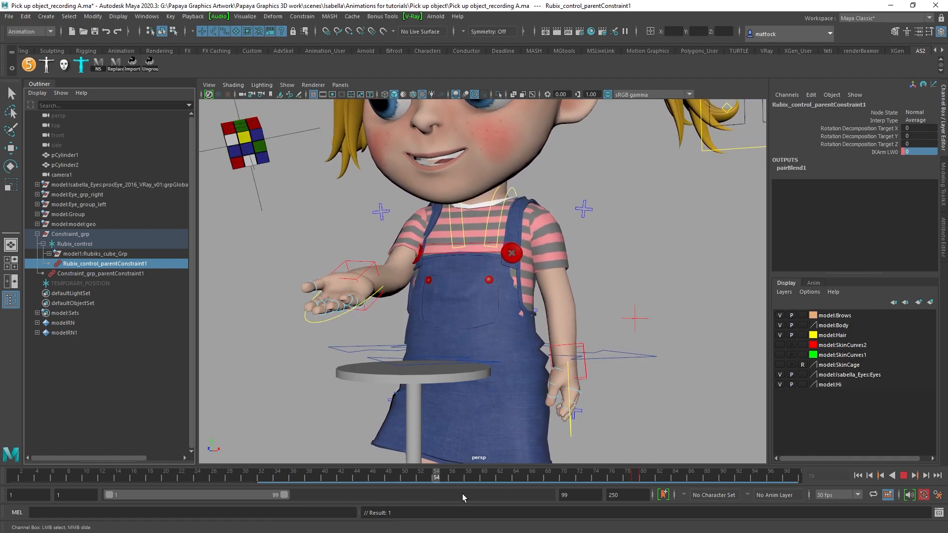
pyautogui.hotkey('alt', 'v')
pyautogui.keyDown('alt'); pyautogui.moveTo(695, 401); pyautogui.dragTo(646, 417); pyautogui.keyUp('alt')
pyautogui.moveTo(515, 482); pyautogui.dragTo(642, 478)
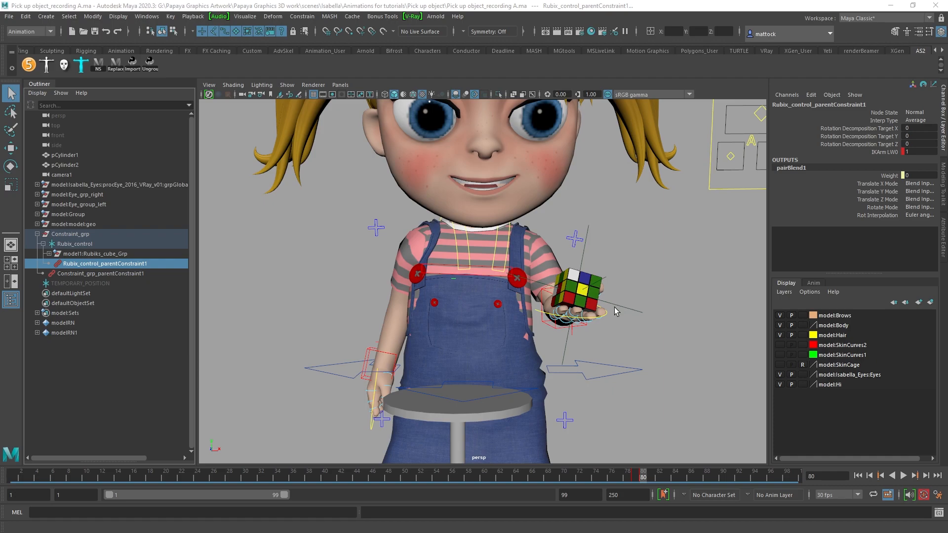
# Step: Delete the parent constraint applied directly to Rubix_control
pyautogui.click(595, 324)
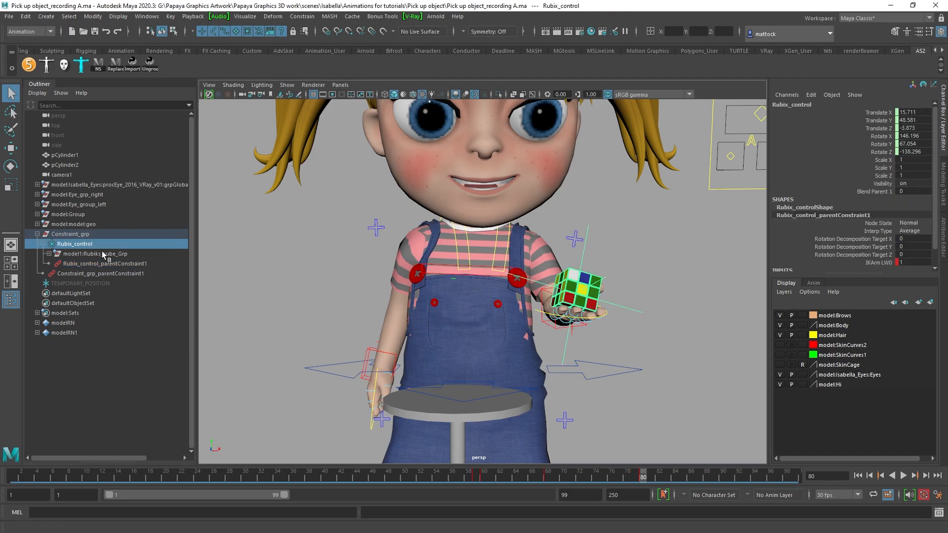
pyautogui.click(111, 264)
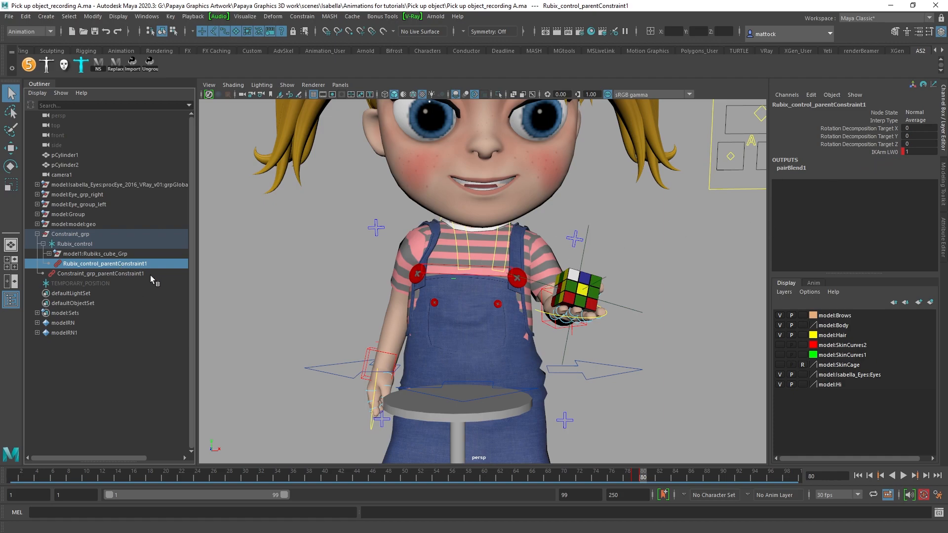
pyautogui.press('Delete')
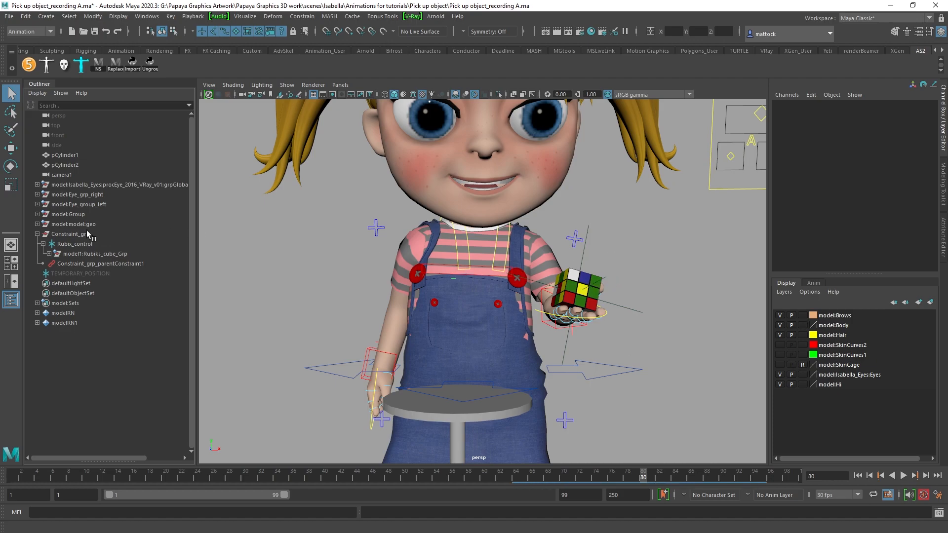
# Step: At frame 80, parent-constrain Constraint_grp to the left hand control IKArm_L with Maintain Offset enabled
pyautogui.moveTo(615, 475); pyautogui.dragTo(642, 476)
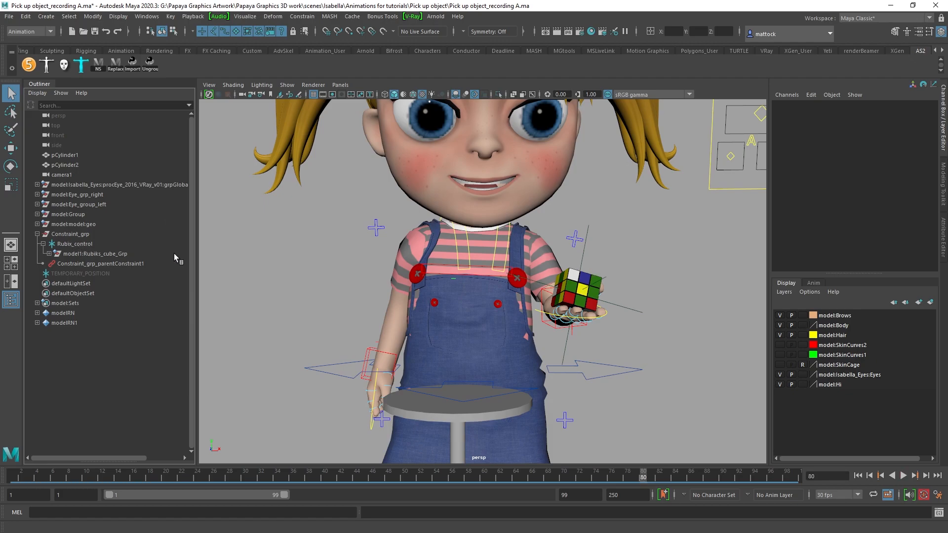
pyautogui.click(541, 330)
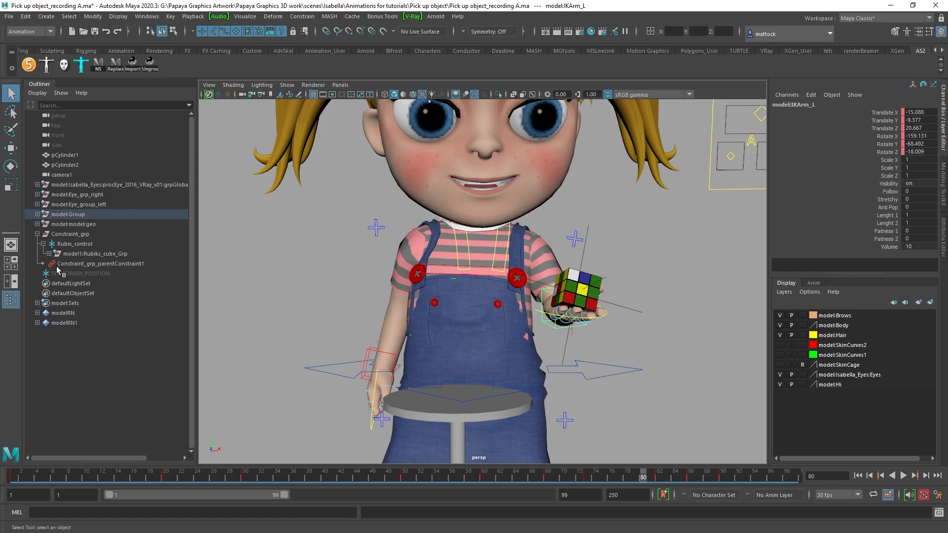
pyautogui.click(71, 234)
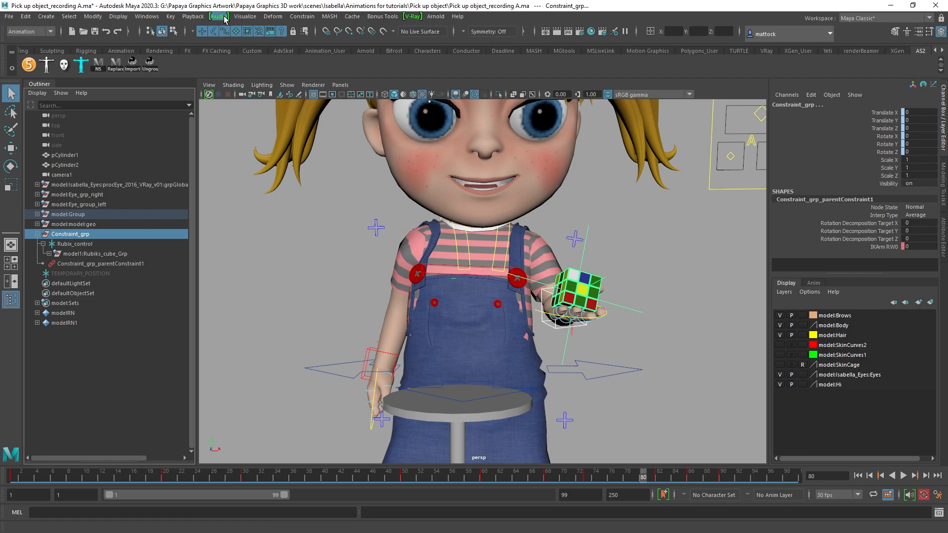
pyautogui.click(302, 17)
pyautogui.click(396, 41)
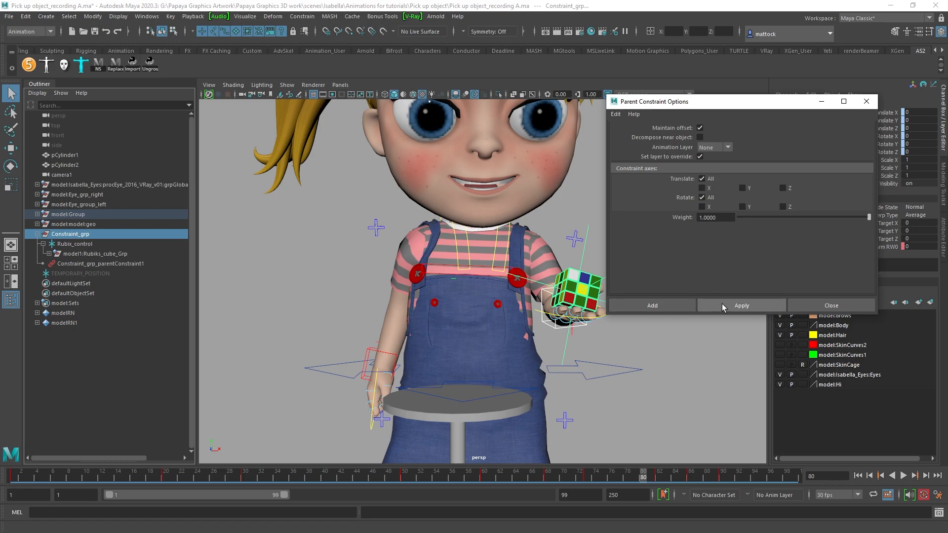
pyautogui.click(676, 305)
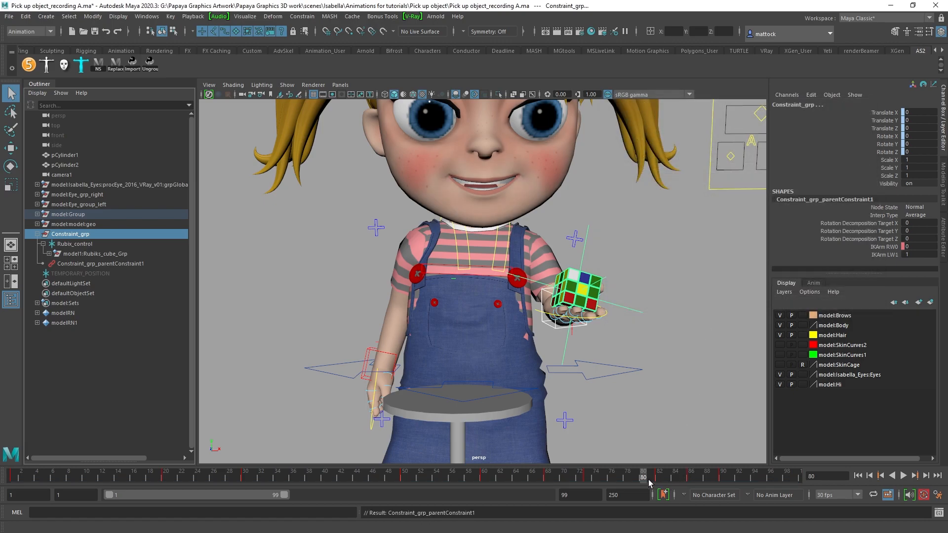
# Step: Key the IKArm LW1 weight of Constraint_grp's parent constraint at 1 on frame 80 and 0 on frame 79
pyautogui.moveTo(643, 477)
pyautogui.mouseDown()
pyautogui.moveTo(601, 474)
pyautogui.moveTo(695, 483)
pyautogui.moveTo(522, 476)
pyautogui.moveTo(442, 486)
pyautogui.moveTo(643, 482)
pyautogui.mouseUp()
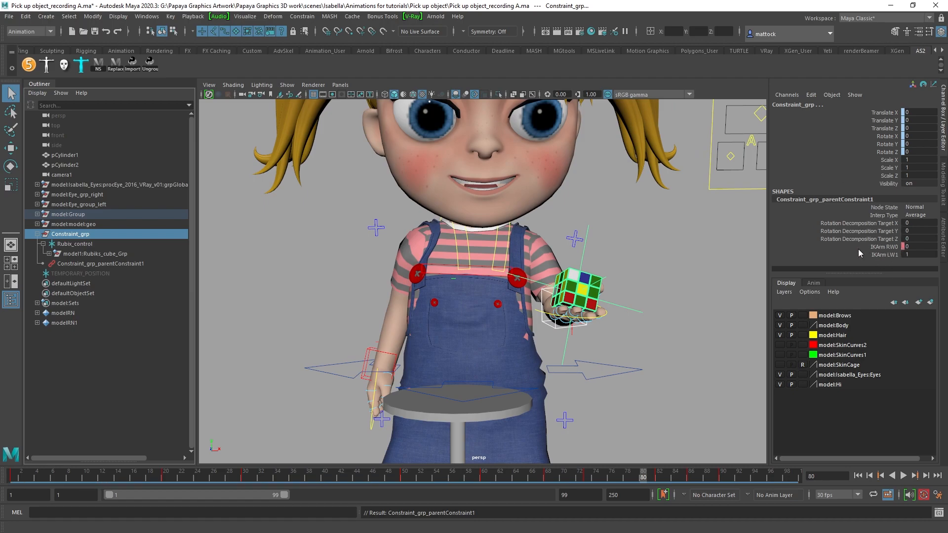
pyautogui.click(884, 254)
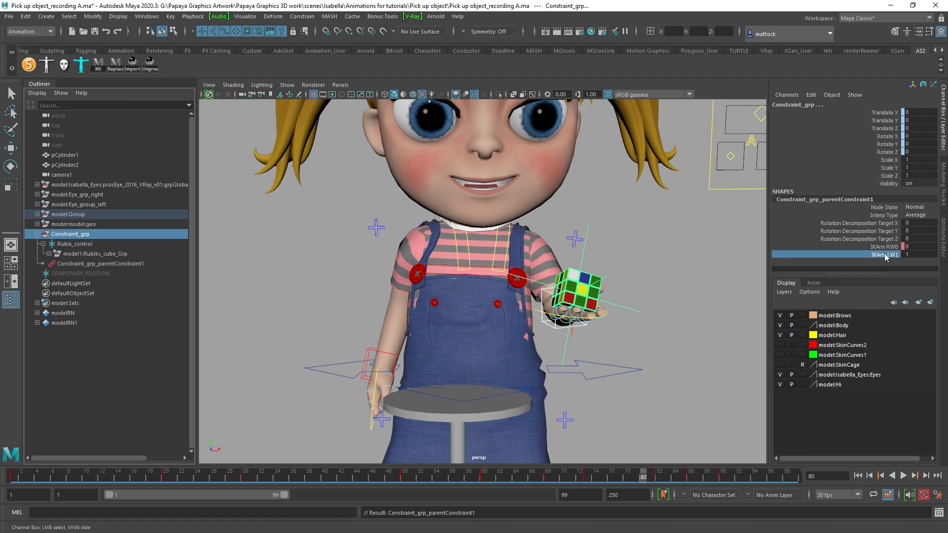
pyautogui.rightClick(884, 254)
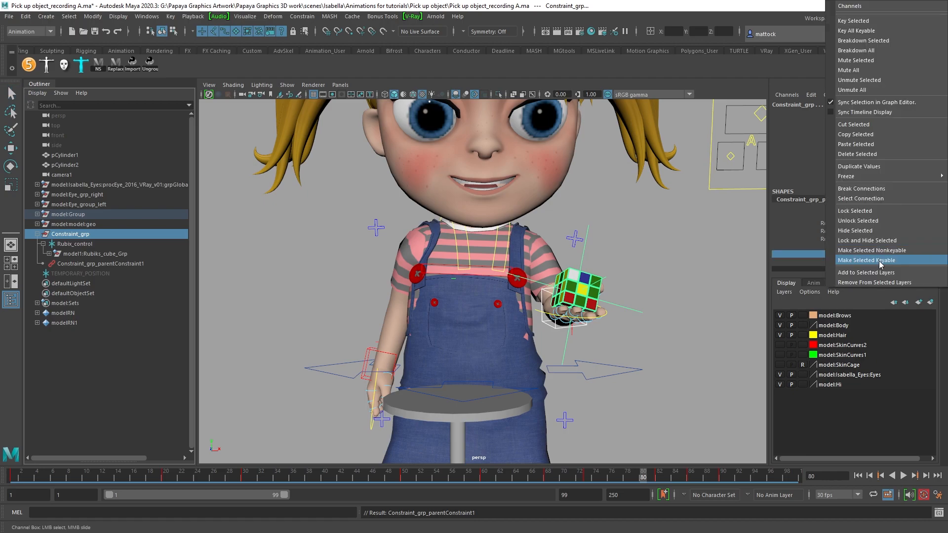
pyautogui.click(846, 31)
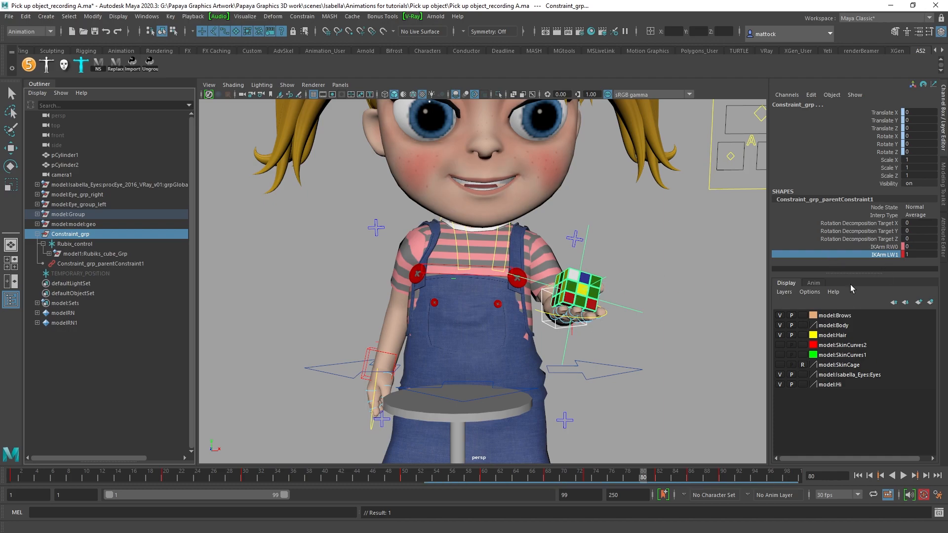
pyautogui.moveTo(643, 479); pyautogui.dragTo(636, 479)
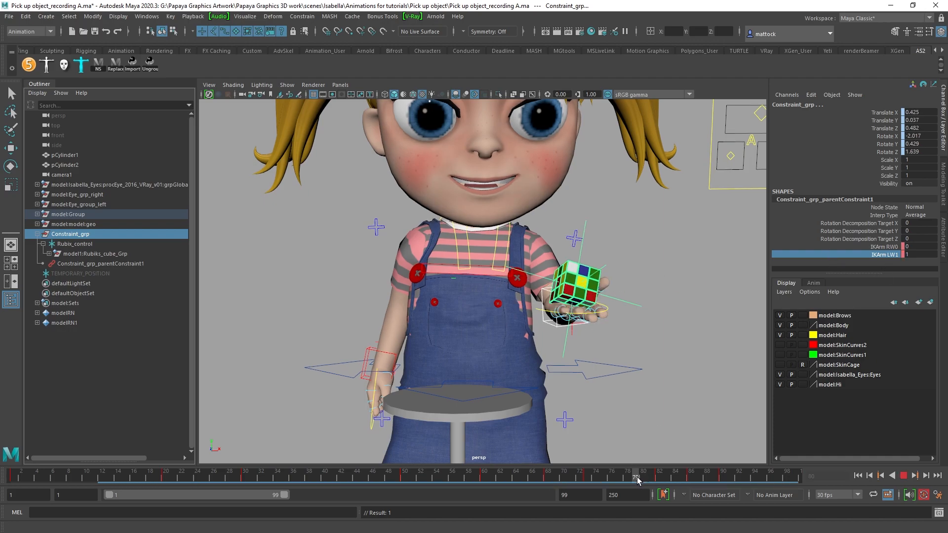
pyautogui.click(922, 255)
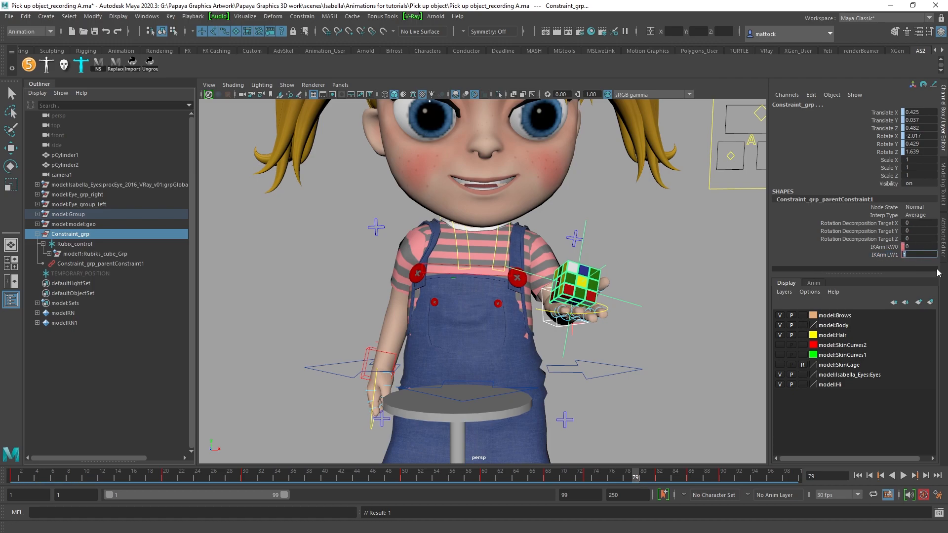
pyautogui.write('0')
pyautogui.press('Return')
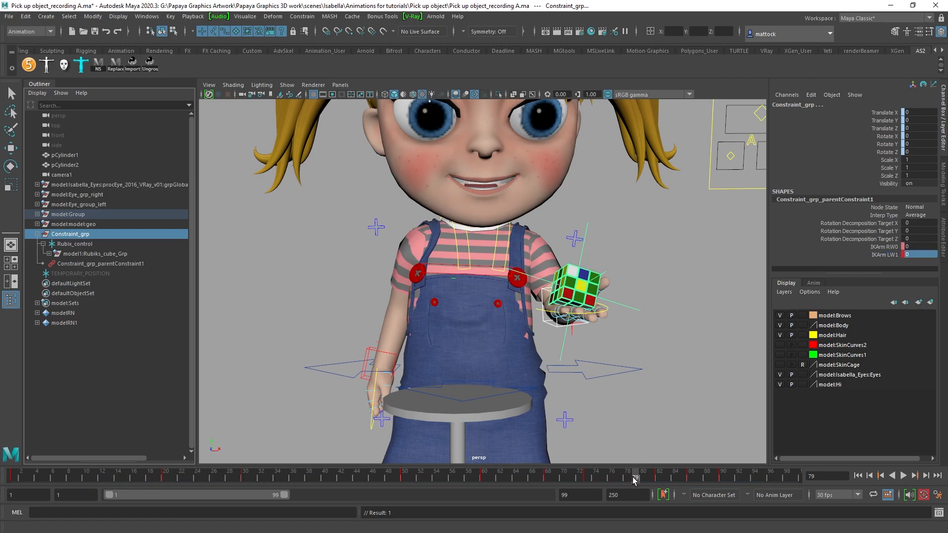
# Step: Play back the animation and examine the catch in the left hand up close just after frame 80
pyautogui.hotkey('alt', 'v')
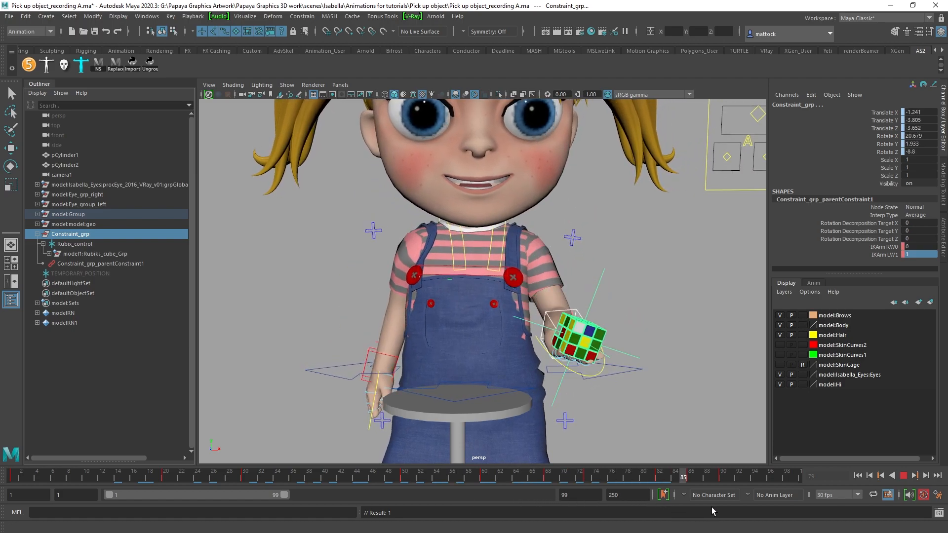
pyautogui.moveTo(734, 494)
pyautogui.mouseDown()
pyautogui.moveTo(628, 481)
pyautogui.moveTo(701, 490)
pyautogui.moveTo(668, 489)
pyautogui.mouseUp()
pyautogui.keyDown('alt'); pyautogui.moveTo(521, 354); pyautogui.dragTo(570, 367, button='right'); pyautogui.keyUp('alt')
pyautogui.keyDown('alt'); pyautogui.moveTo(569, 367); pyautogui.dragTo(510, 339); pyautogui.keyUp('alt')
pyautogui.keyDown('alt'); pyautogui.moveTo(510, 339); pyautogui.dragTo(565, 346, button='right'); pyautogui.keyUp('alt')
pyautogui.moveTo(655, 476)
pyautogui.mouseDown()
pyautogui.moveTo(614, 478)
pyautogui.moveTo(650, 478)
pyautogui.mouseUp()
# Step: Select Rubix_control and scrub from frame 80 to 83 to inspect how the cube sits in the left palm
pyautogui.moveTo(618, 242); pyautogui.dragTo(645, 340)
pyautogui.moveTo(651, 476); pyautogui.dragTo(641, 476)
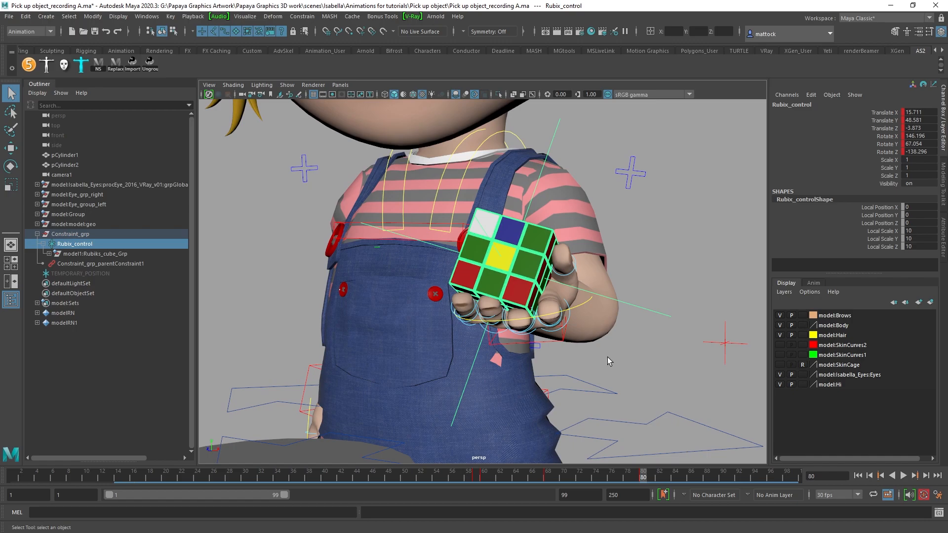
pyautogui.keyDown('alt'); pyautogui.moveTo(608, 355); pyautogui.dragTo(618, 366); pyautogui.keyUp('alt')
pyautogui.moveTo(650, 476); pyautogui.dragTo(668, 478)
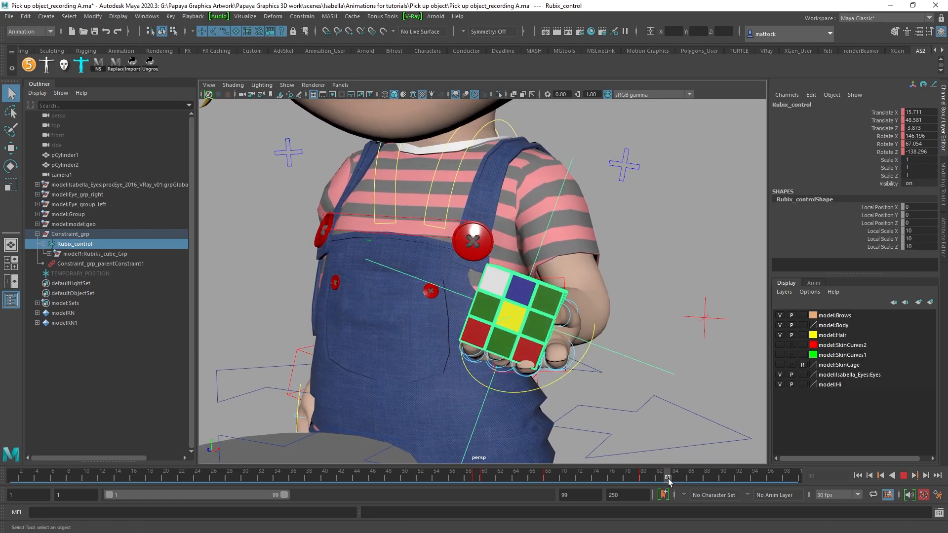
# Step: Move Rubix_control at frame 83 so the cube sits in the left palm, and check its position at frame 84
pyautogui.press('w')
pyautogui.moveTo(512, 316); pyautogui.dragTo(596, 298)
pyautogui.press('e')
pyautogui.press('w')
pyautogui.moveTo(667, 480)
pyautogui.mouseDown()
pyautogui.moveTo(542, 482)
pyautogui.moveTo(677, 481)
pyautogui.mouseUp()
pyautogui.keyDown('alt'); pyautogui.moveTo(722, 417); pyautogui.dragTo(592, 371, button='right'); pyautogui.keyUp('alt')
pyautogui.keyDown('alt'); pyautogui.moveTo(592, 370); pyautogui.dragTo(572, 350); pyautogui.keyUp('alt')
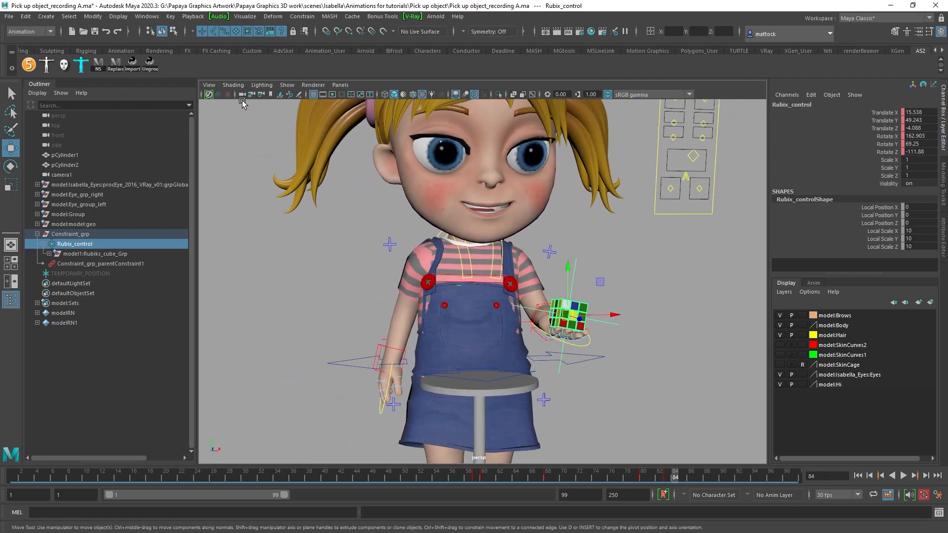
# Step: Limit the perspective viewport display to polygons only and clear the selection
pyautogui.click(289, 86)
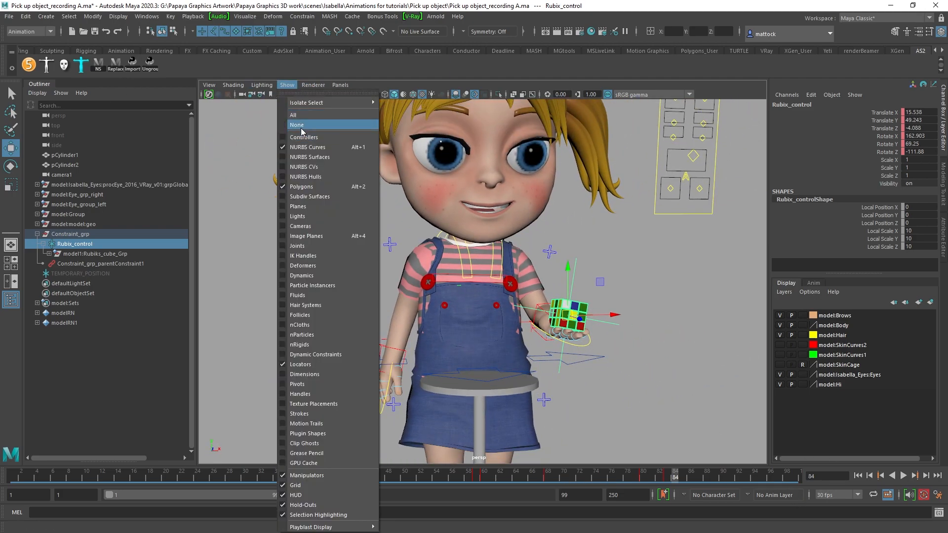
pyautogui.click(298, 125)
pyautogui.click(287, 85)
pyautogui.click(302, 187)
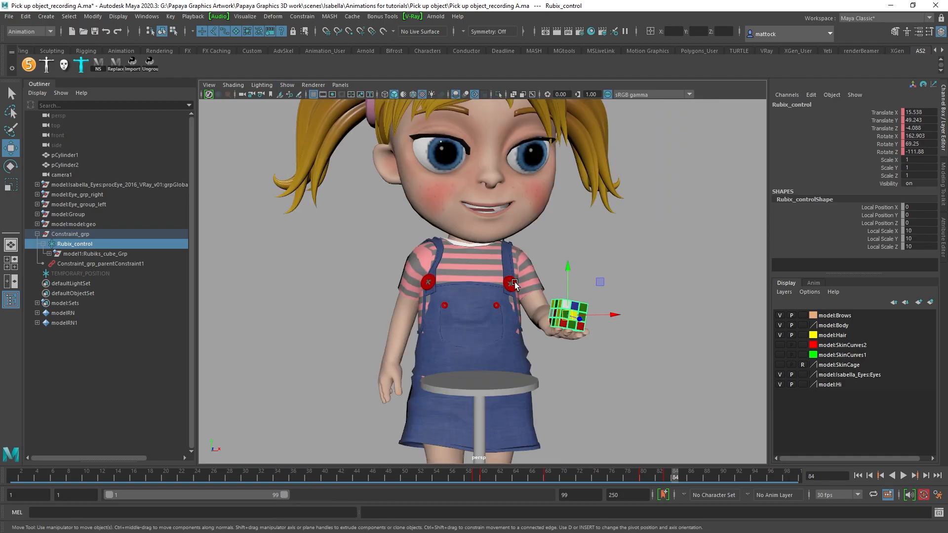
pyautogui.click(652, 259)
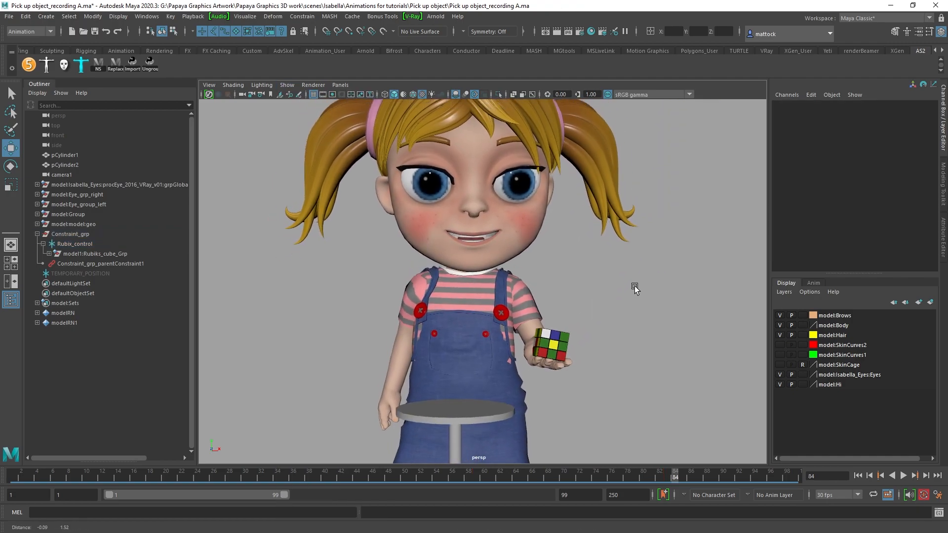
# Step: Play back the animation without the rig controls and stop it at frame 18
pyautogui.click(903, 477)
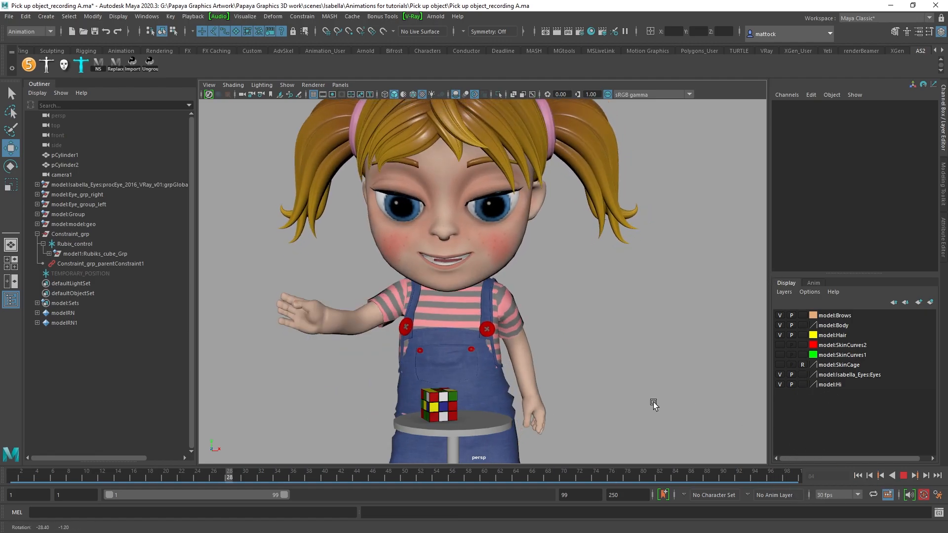
pyautogui.keyDown('alt'); pyautogui.moveTo(592, 407); pyautogui.dragTo(598, 383); pyautogui.keyUp('alt')
pyautogui.click(903, 477)
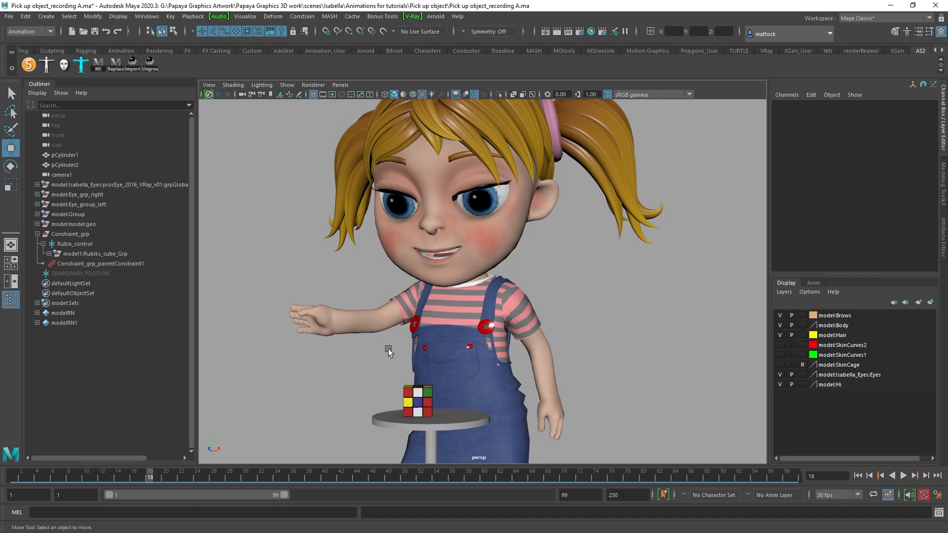
# Step: Select Constraint_grp and display locators and NURBS curves in the perspective viewport again
pyautogui.click(72, 235)
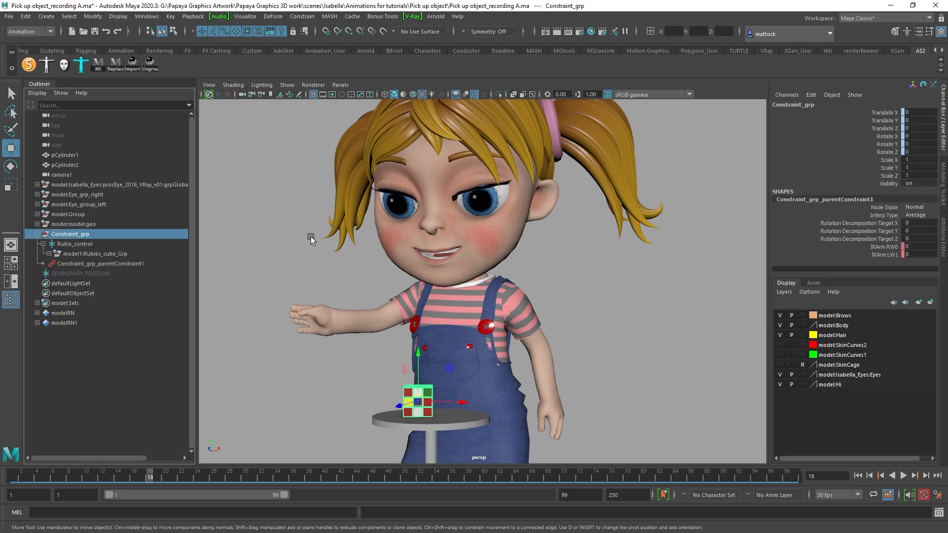
pyautogui.click(289, 86)
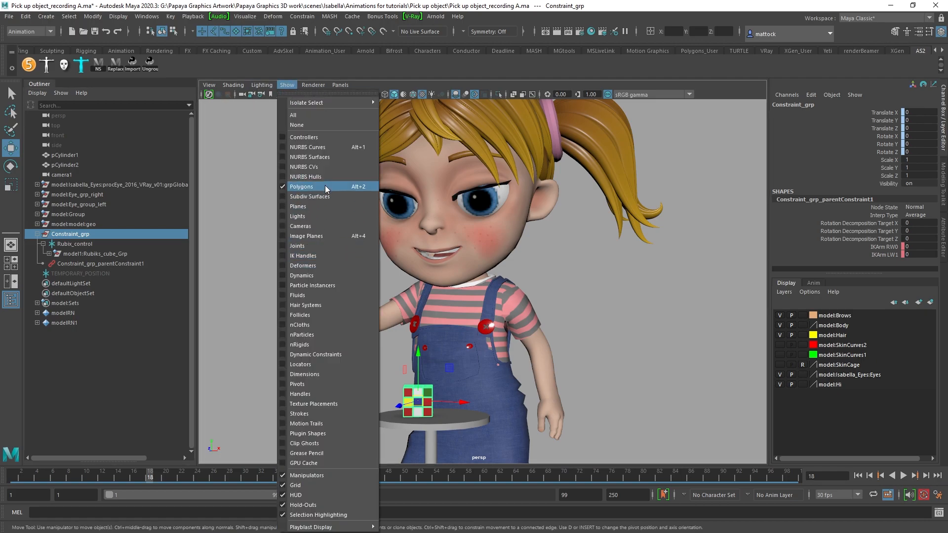
pyautogui.click(300, 364)
pyautogui.click(288, 85)
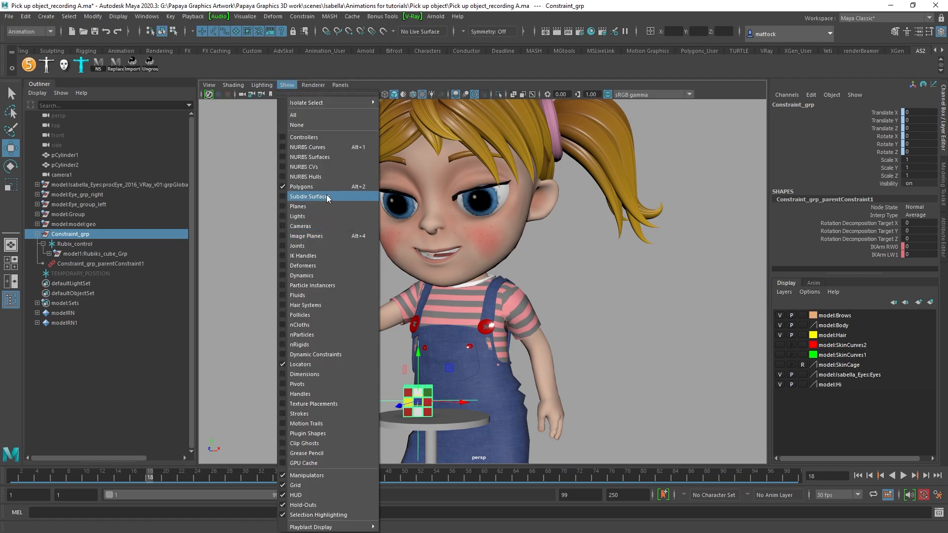
pyautogui.click(312, 146)
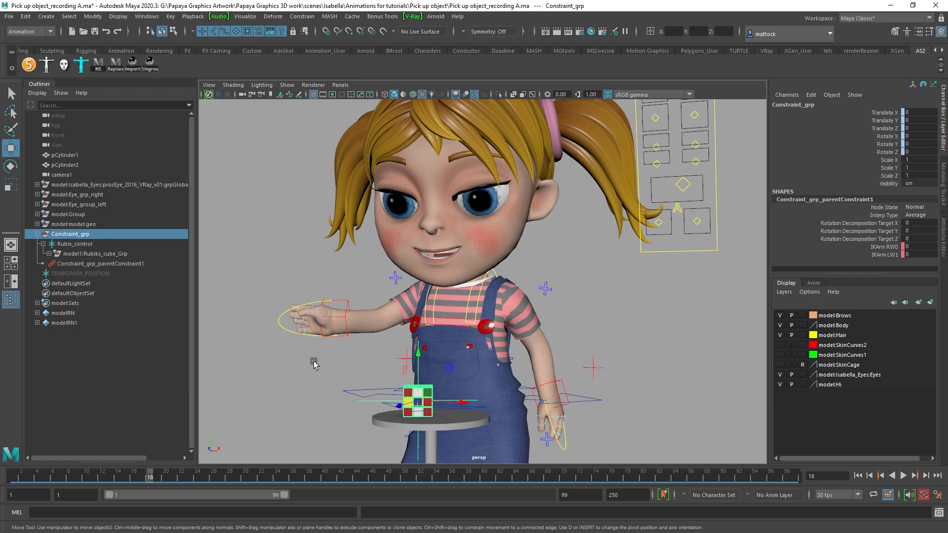
pyautogui.keyDown('alt'); pyautogui.moveTo(611, 361); pyautogui.dragTo(469, 351); pyautogui.keyUp('alt')
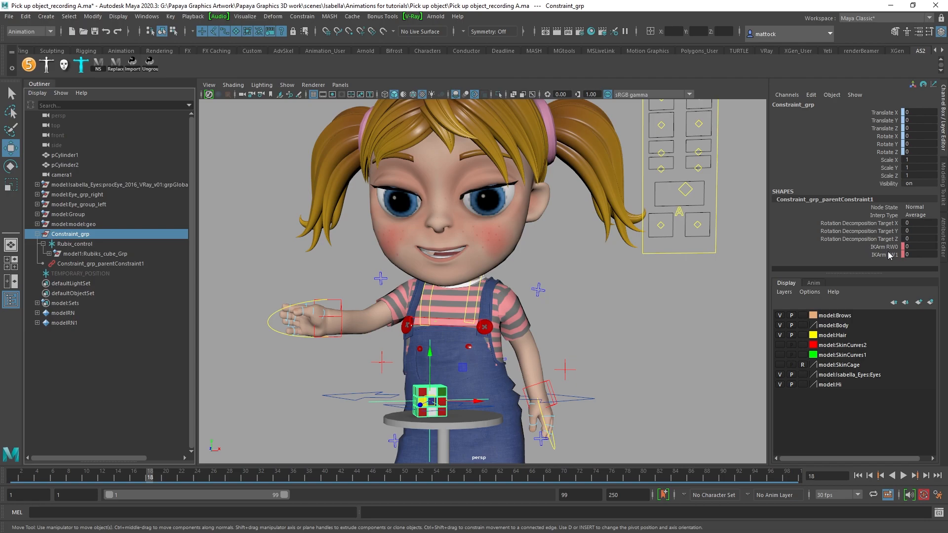
# Step: Open the Graph Editor for Constraint_grp's IKArm RW0 and LW1 weights and frame their curves
pyautogui.moveTo(0, 318); pyautogui.dragTo(612, 89)
pyautogui.keyDown('alt'); pyautogui.keyDown('shift'); pyautogui.moveTo(598, 246); pyautogui.dragTo(609, 273, button='right'); pyautogui.keyUp('shift'); pyautogui.keyUp('alt')
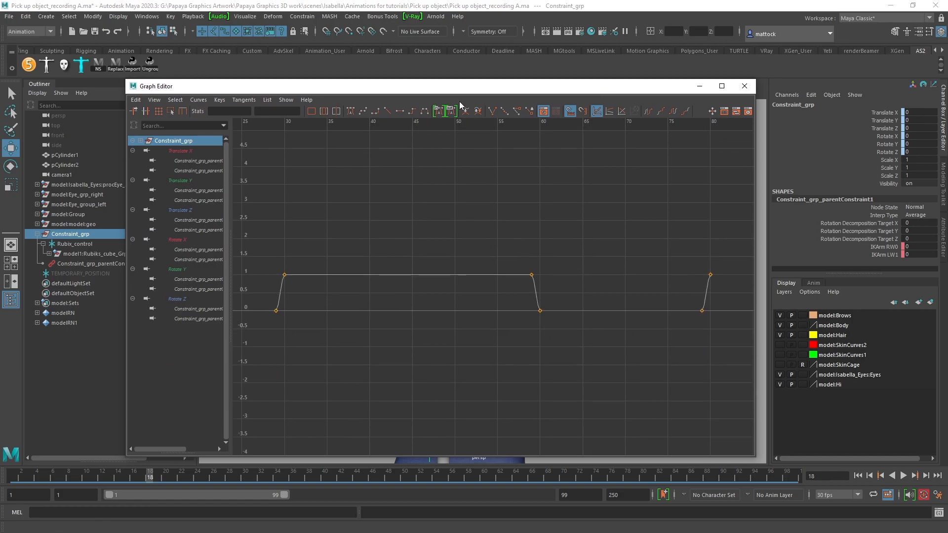
pyautogui.moveTo(441, 79); pyautogui.dragTo(441, 263)
# Step: Scrub through frames 30, 59, 70 and 80 to compare the constraint weight keys with the cube's pickup, release, toss and catch
pyautogui.moveTo(178, 480); pyautogui.dragTo(245, 480)
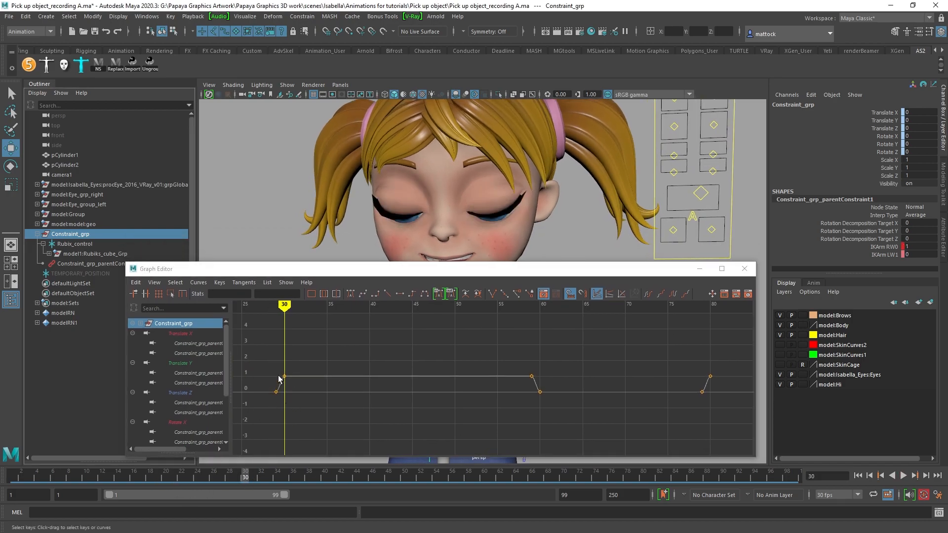
pyautogui.moveTo(431, 270); pyautogui.dragTo(473, 102)
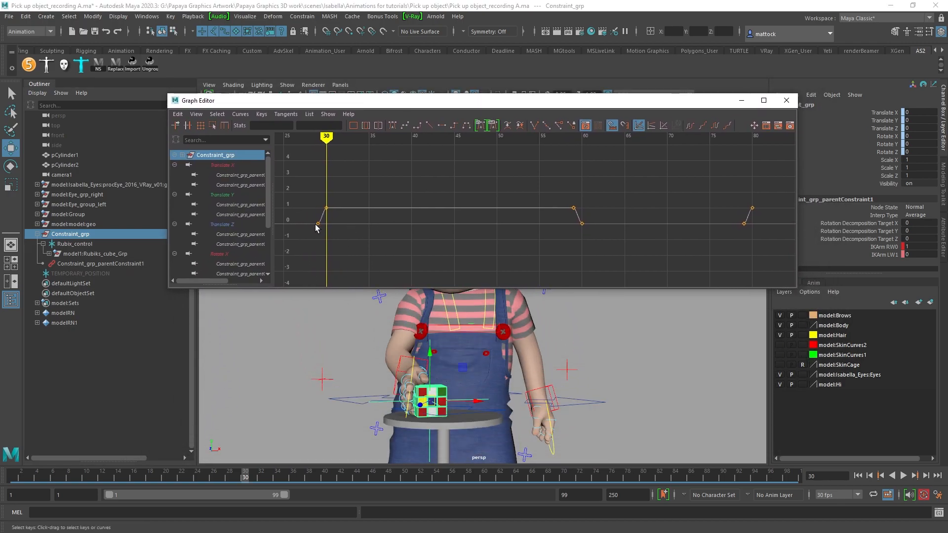
pyautogui.moveTo(326, 137)
pyautogui.mouseDown()
pyautogui.moveTo(535, 153)
pyautogui.moveTo(546, 140)
pyautogui.moveTo(575, 141)
pyautogui.mouseUp()
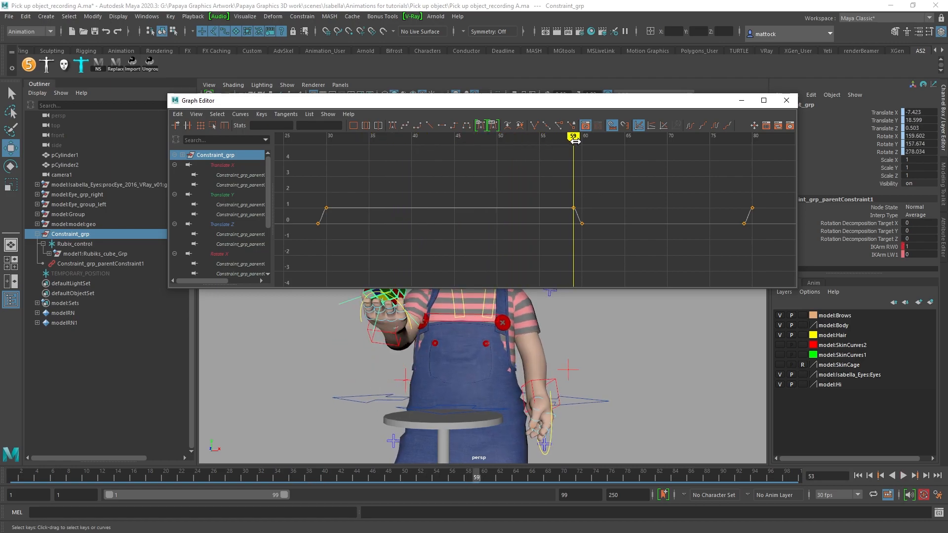
pyautogui.keyDown('alt'); pyautogui.moveTo(495, 191); pyautogui.dragTo(483, 156, button='middle'); pyautogui.keyUp('alt')
pyautogui.moveTo(557, 105); pyautogui.dragTo(542, 73)
pyautogui.keyDown('alt'); pyautogui.moveTo(545, 306); pyautogui.dragTo(549, 349, button='middle'); pyautogui.keyUp('alt')
pyautogui.scroll(2, 549, 348)
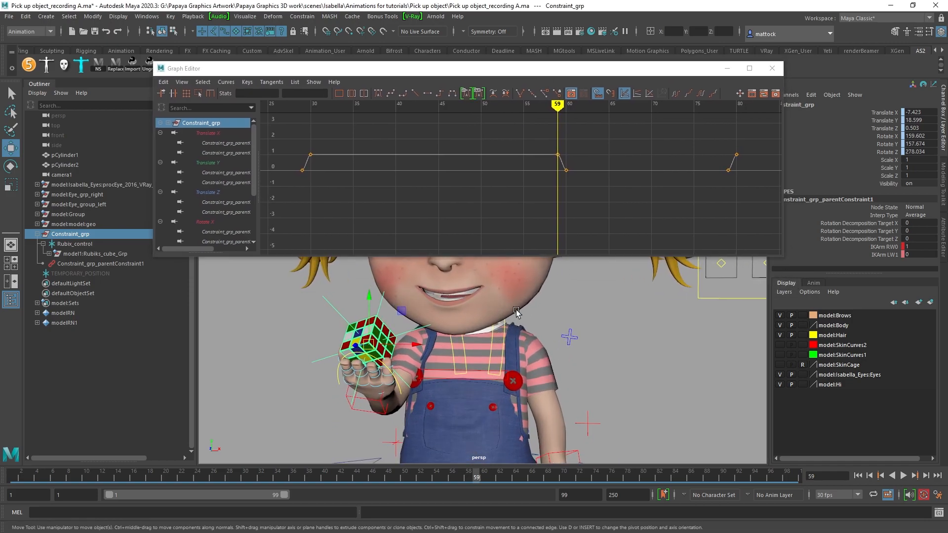
pyautogui.moveTo(548, 106); pyautogui.dragTo(653, 124)
pyautogui.keyDown('alt'); pyautogui.moveTo(469, 301); pyautogui.dragTo(444, 340, button='middle'); pyautogui.keyUp('alt')
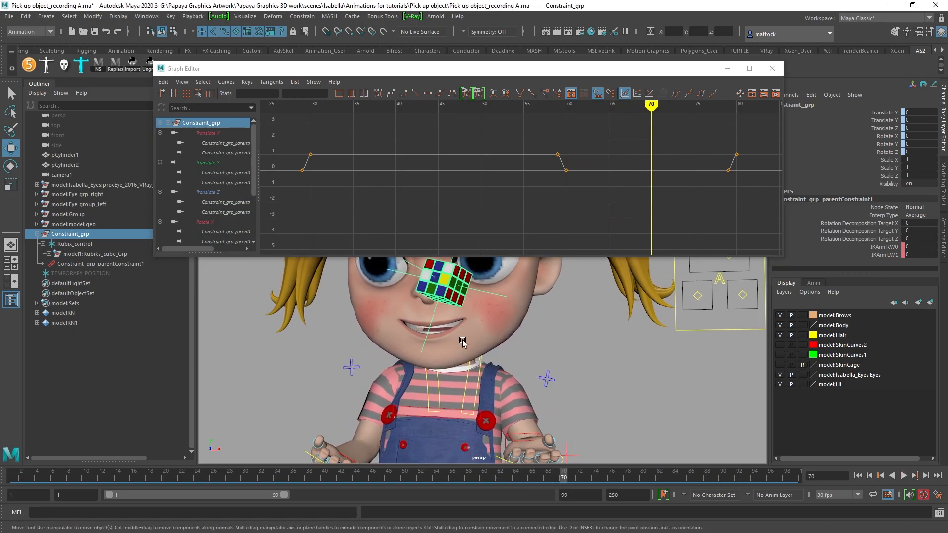
pyautogui.keyDown('alt'); pyautogui.moveTo(566, 323); pyautogui.dragTo(533, 309, button='middle'); pyautogui.keyUp('alt')
pyautogui.moveTo(655, 107); pyautogui.dragTo(736, 106)
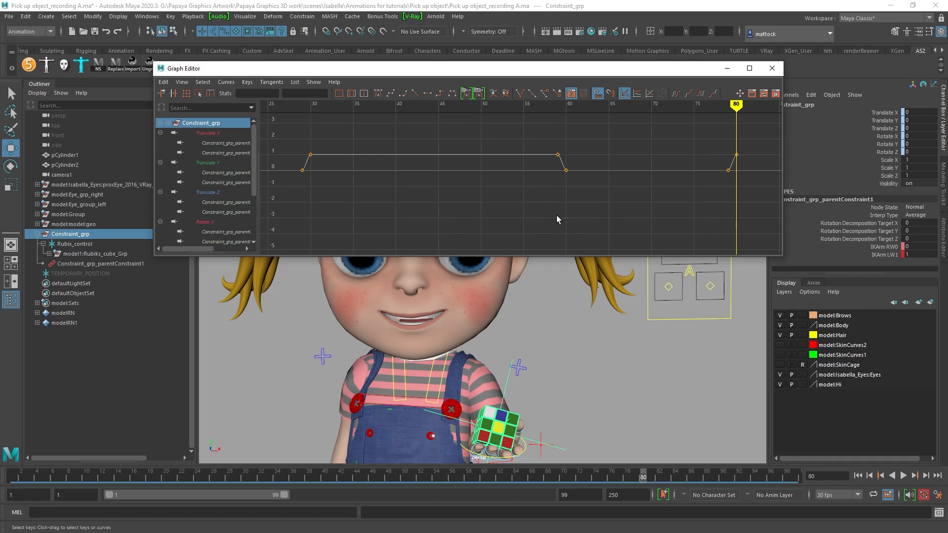
# Step: Examine the cube in the left hand at frame 80, move the Graph Editor clear of the character and play back the animation
pyautogui.keyDown('alt'); pyautogui.moveTo(659, 366); pyautogui.dragTo(523, 393, button='right'); pyautogui.keyUp('alt')
pyautogui.keyDown('alt'); pyautogui.moveTo(524, 393); pyautogui.dragTo(568, 365, button='middle'); pyautogui.keyUp('alt')
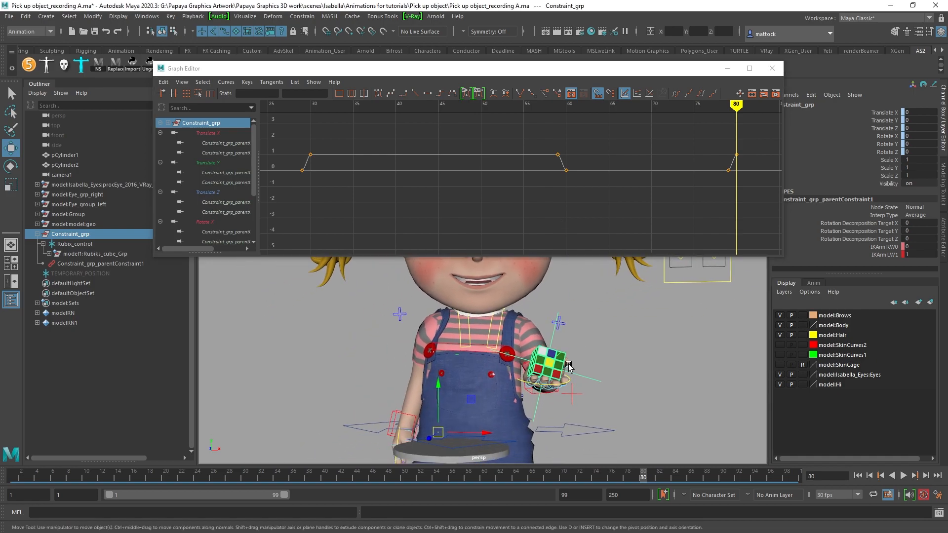
pyautogui.moveTo(568, 364)
pyautogui.keyDown('alt'); pyautogui.mouseDown()
pyautogui.moveTo(538, 369)
pyautogui.moveTo(567, 376)
pyautogui.mouseUp(); pyautogui.keyUp('alt')
pyautogui.keyDown('alt'); pyautogui.moveTo(586, 391); pyautogui.dragTo(587, 373, button='middle'); pyautogui.keyUp('alt')
pyautogui.keyDown('alt'); pyautogui.moveTo(588, 374); pyautogui.dragTo(566, 401); pyautogui.keyUp('alt')
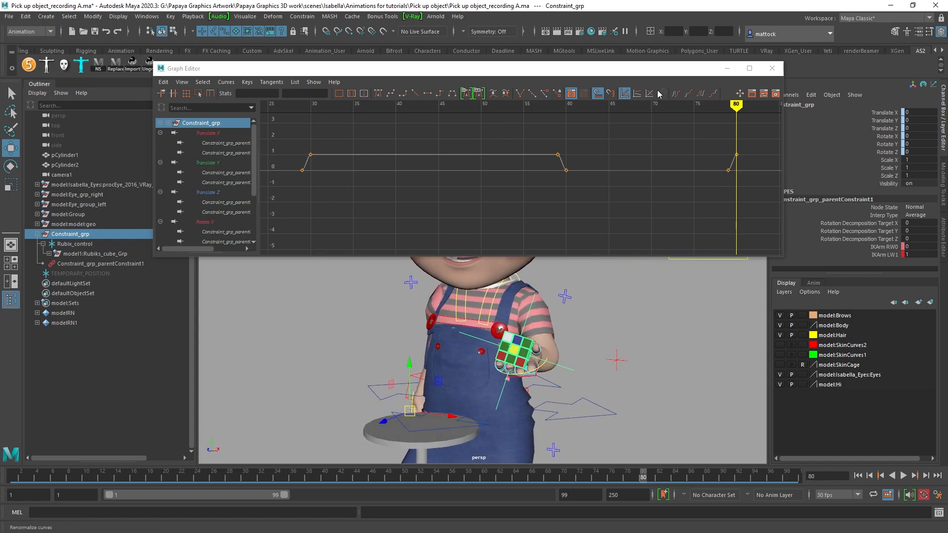
pyautogui.moveTo(641, 69); pyautogui.dragTo(634, 19)
pyautogui.keyDown('alt'); pyautogui.moveTo(610, 290); pyautogui.dragTo(625, 332, button='middle'); pyautogui.keyUp('alt')
pyautogui.keyDown('alt'); pyautogui.moveTo(625, 331); pyautogui.dragTo(597, 338, button='right'); pyautogui.keyUp('alt')
pyautogui.keyDown('alt'); pyautogui.moveTo(598, 339); pyautogui.dragTo(567, 324); pyautogui.keyUp('alt')
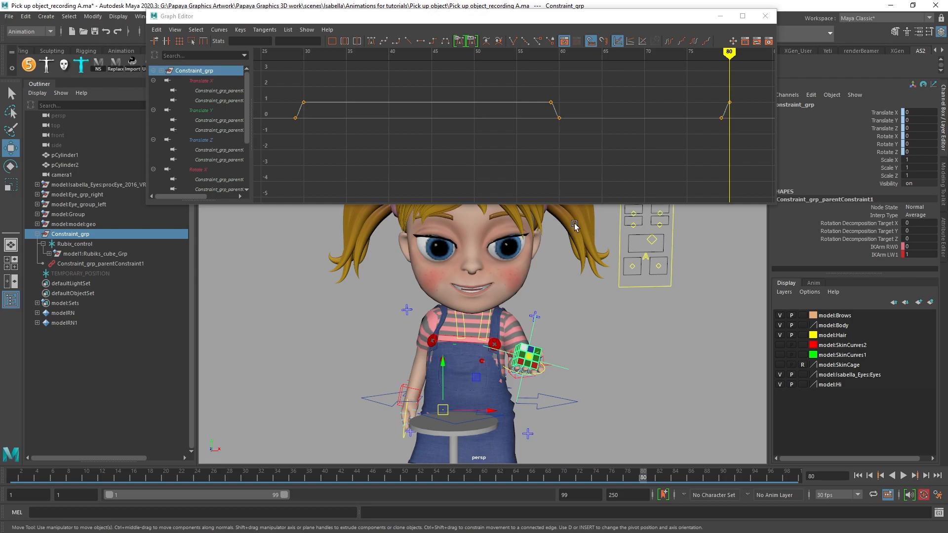
pyautogui.keyDown('alt'); pyautogui.moveTo(620, 316); pyautogui.dragTo(632, 309); pyautogui.keyUp('alt')
pyautogui.click(904, 475)
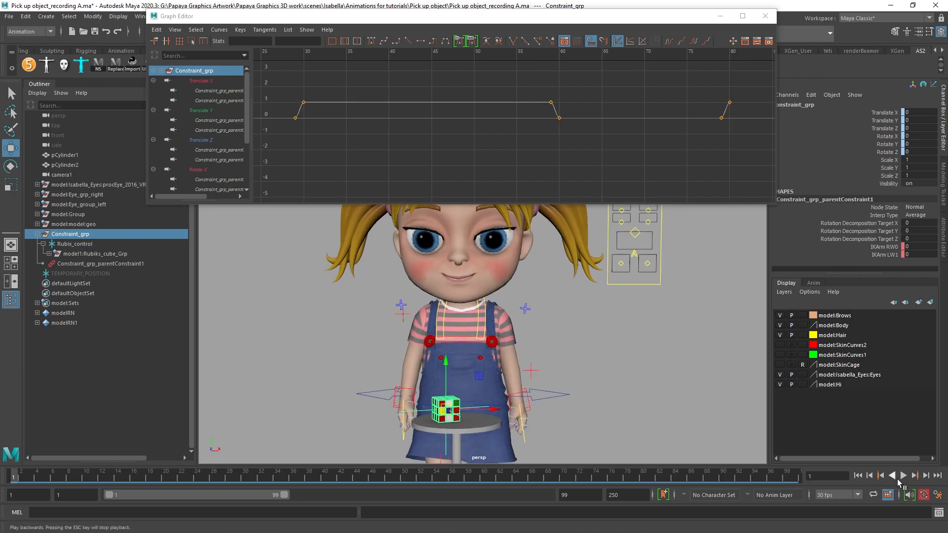